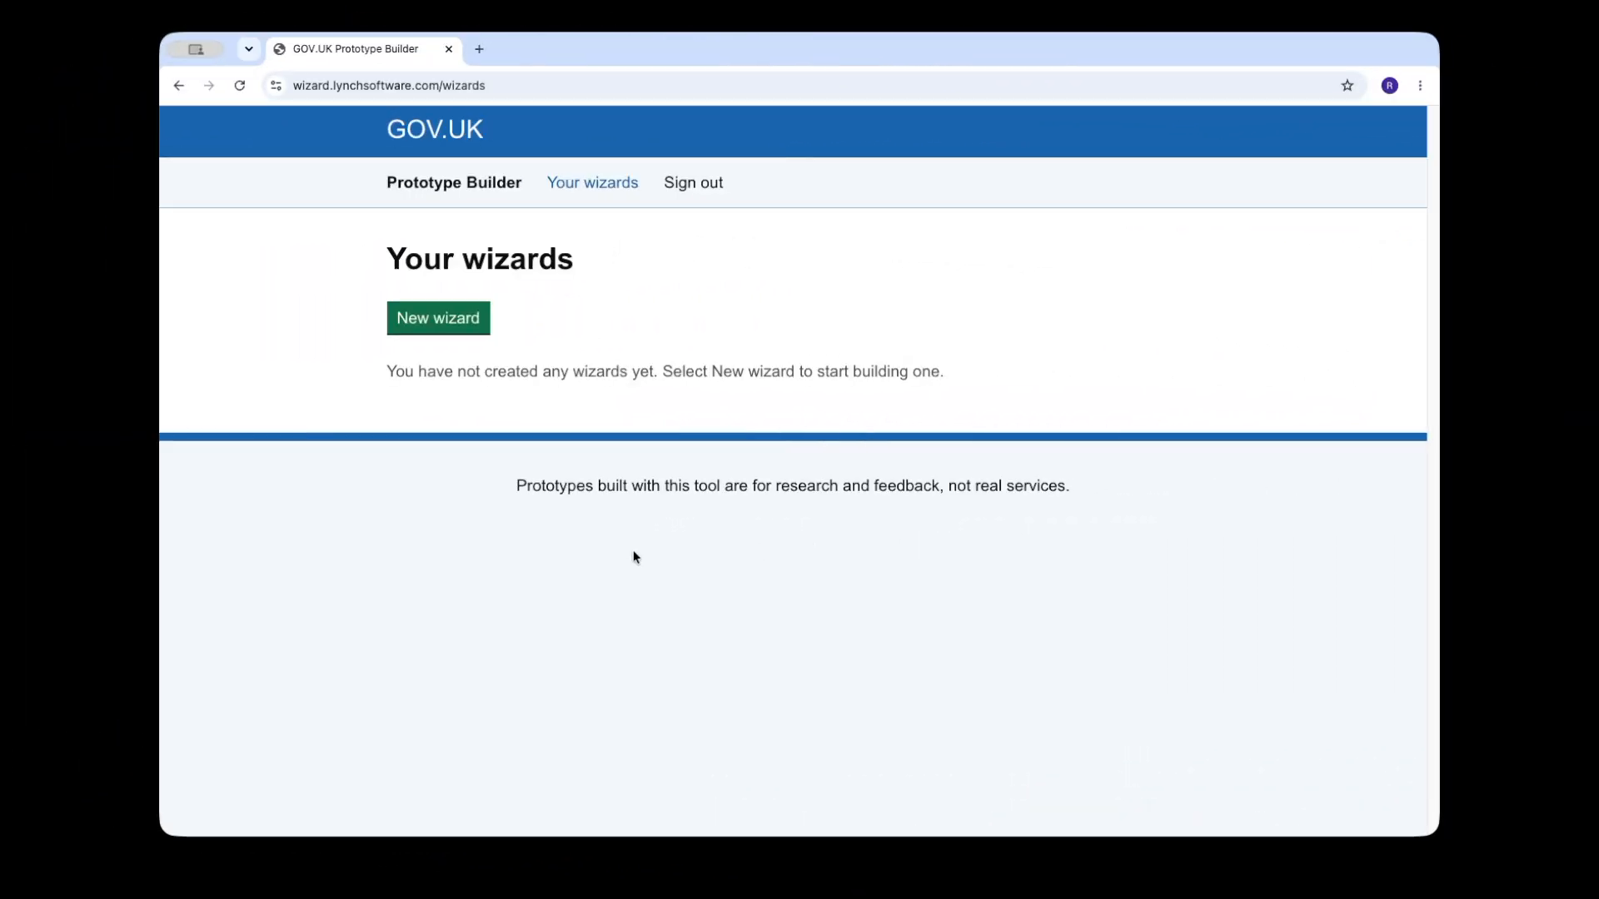
Step: Create a new wizard, name it "Claim - eytrp" and return to its page builder
click(458, 322)
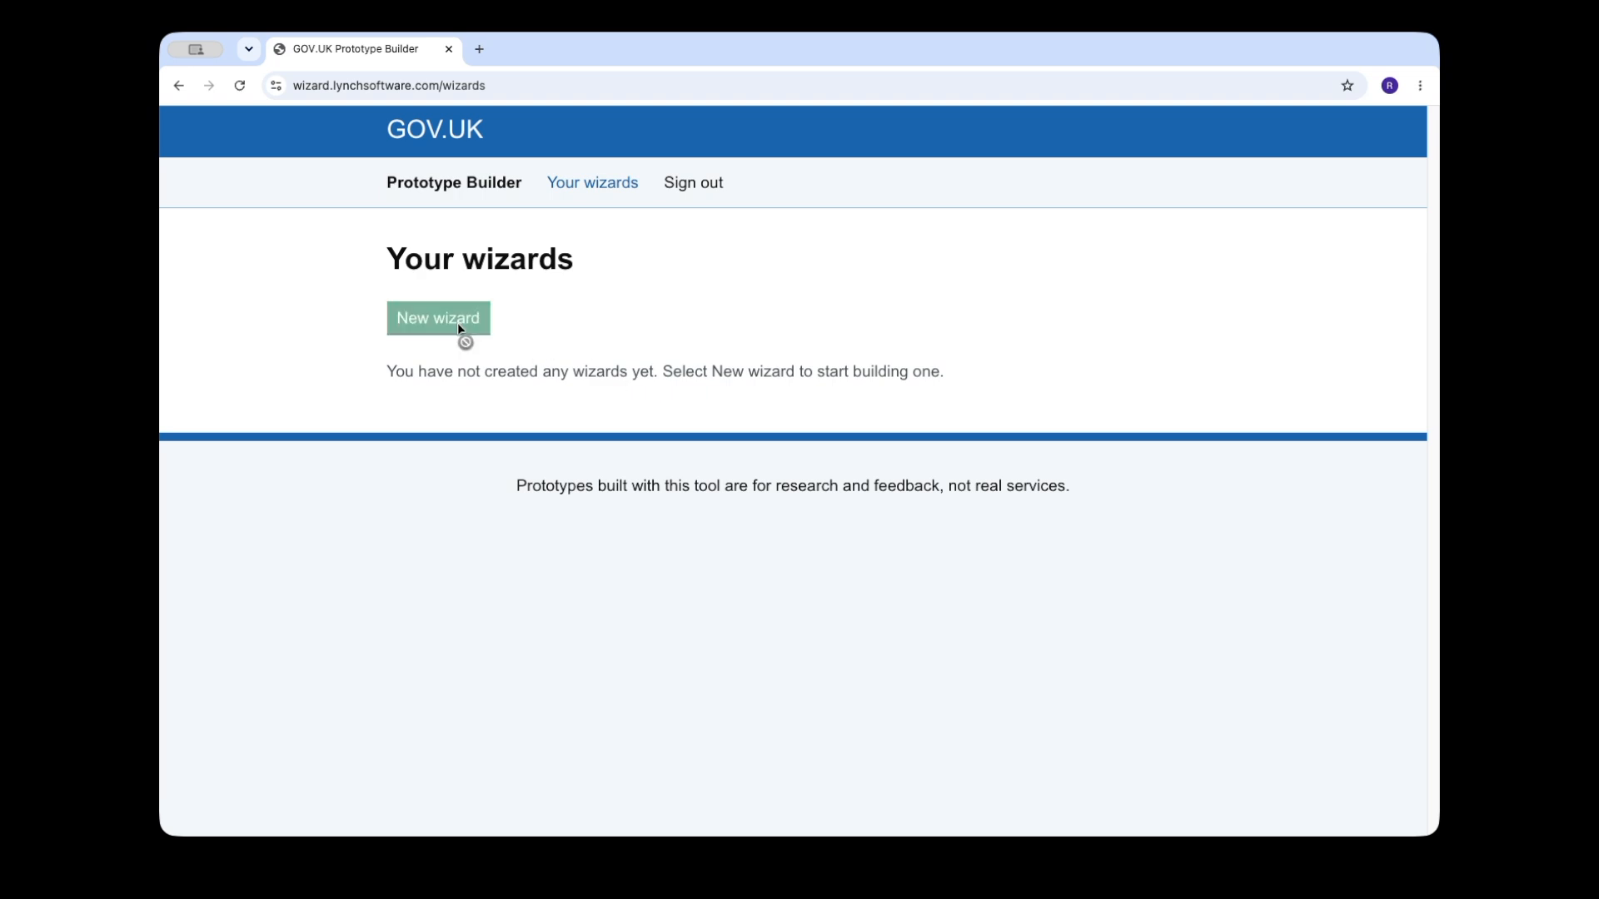
click(620, 185)
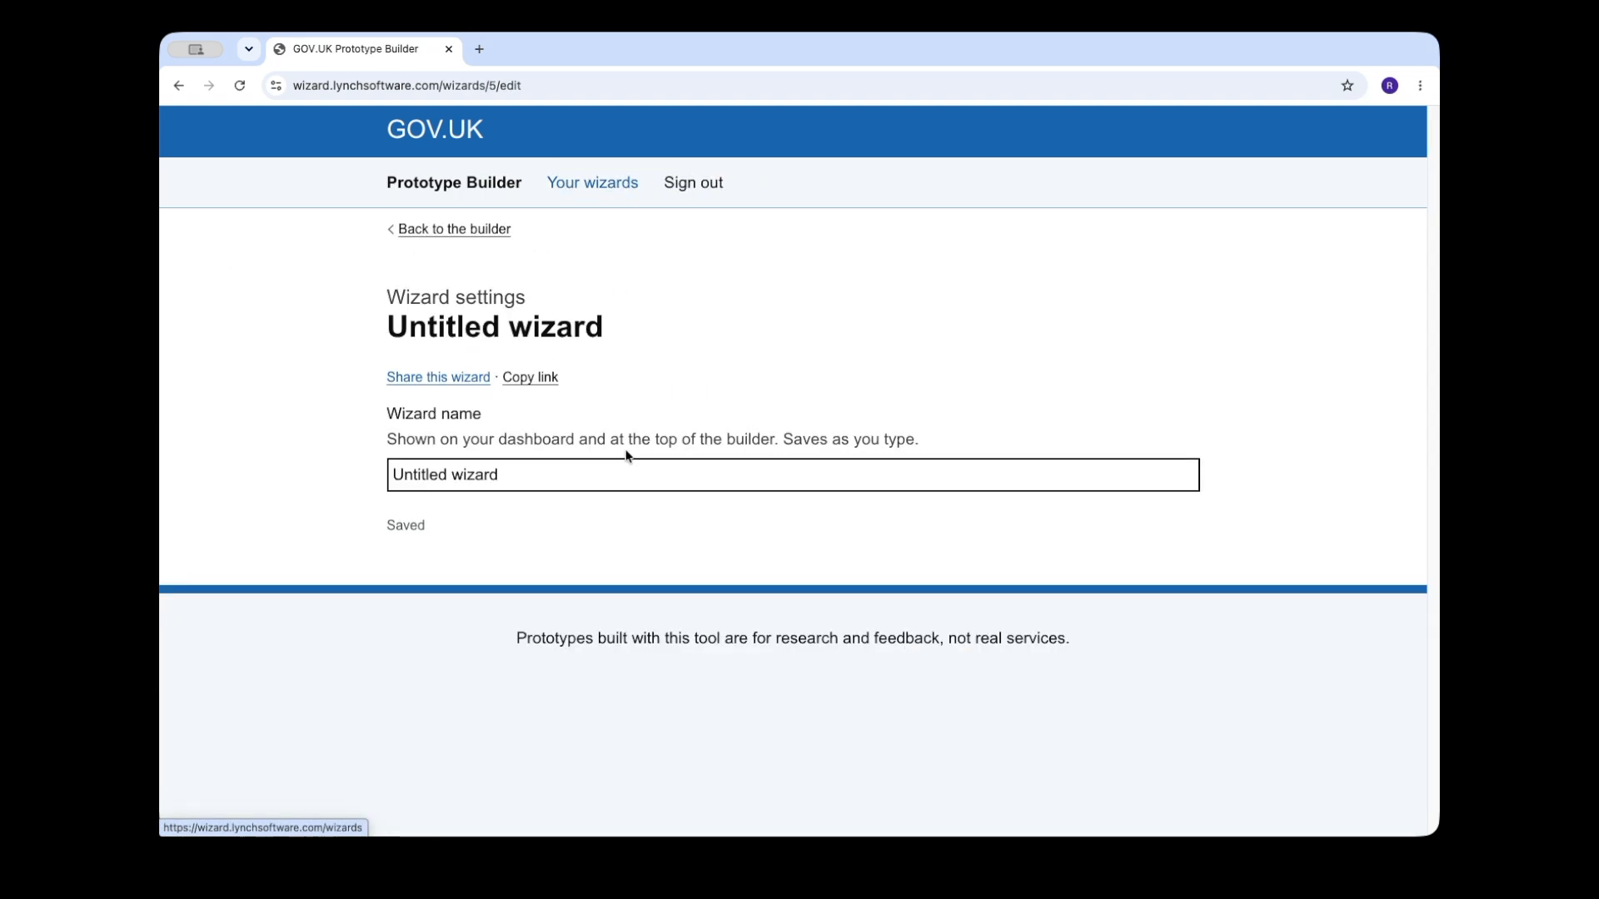
click(539, 475)
drag(538, 476, 220, 474)
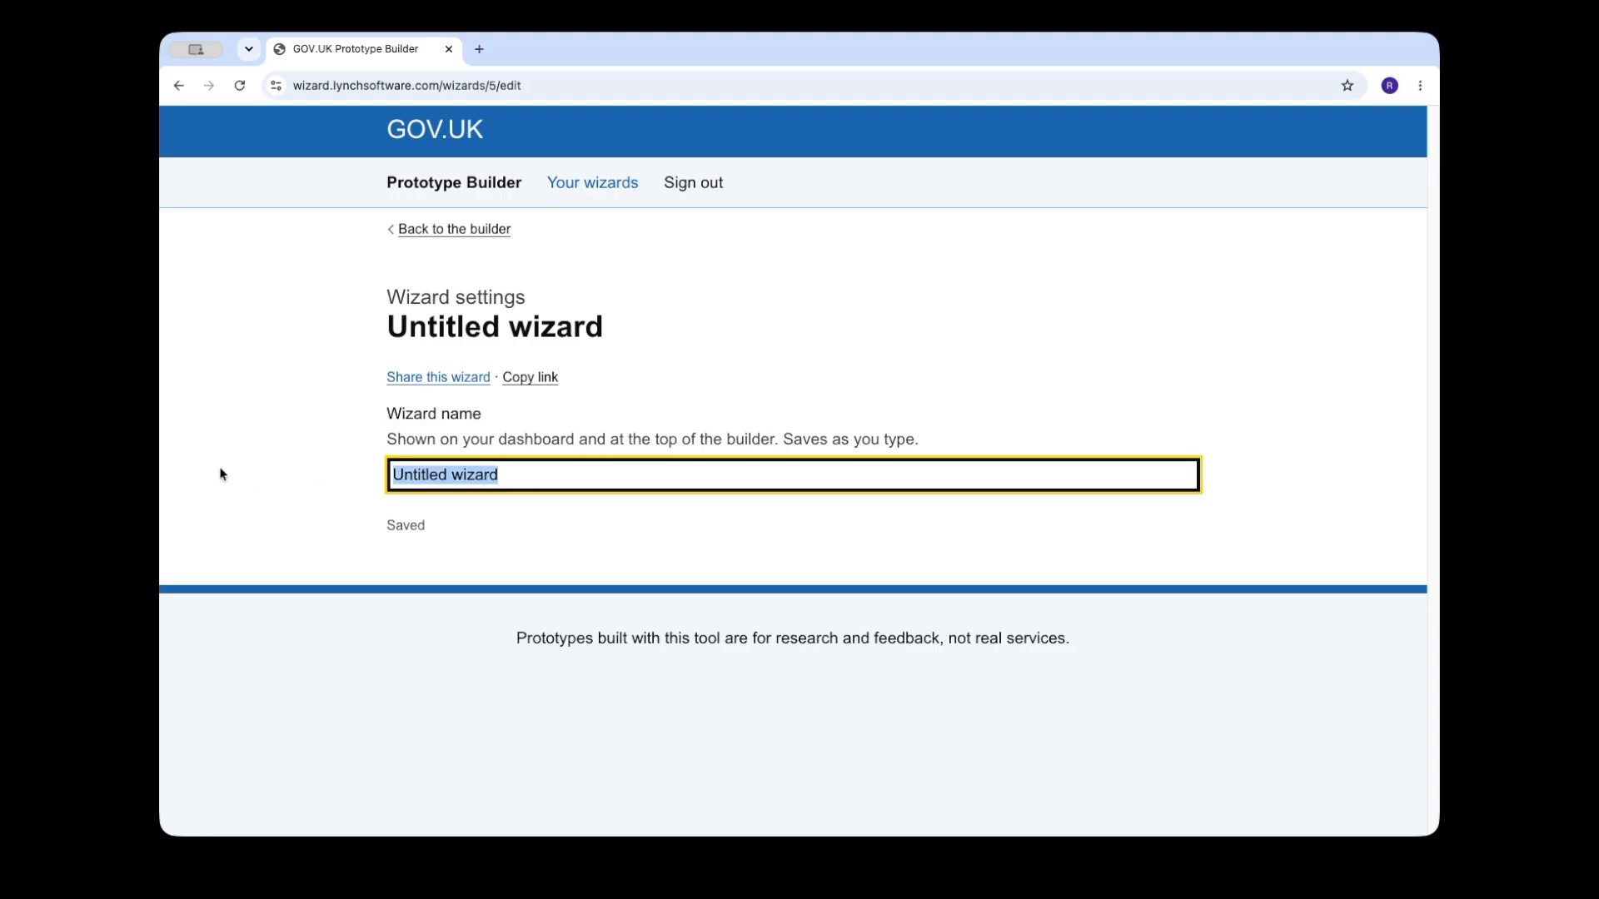
text(Claim - eytrp)
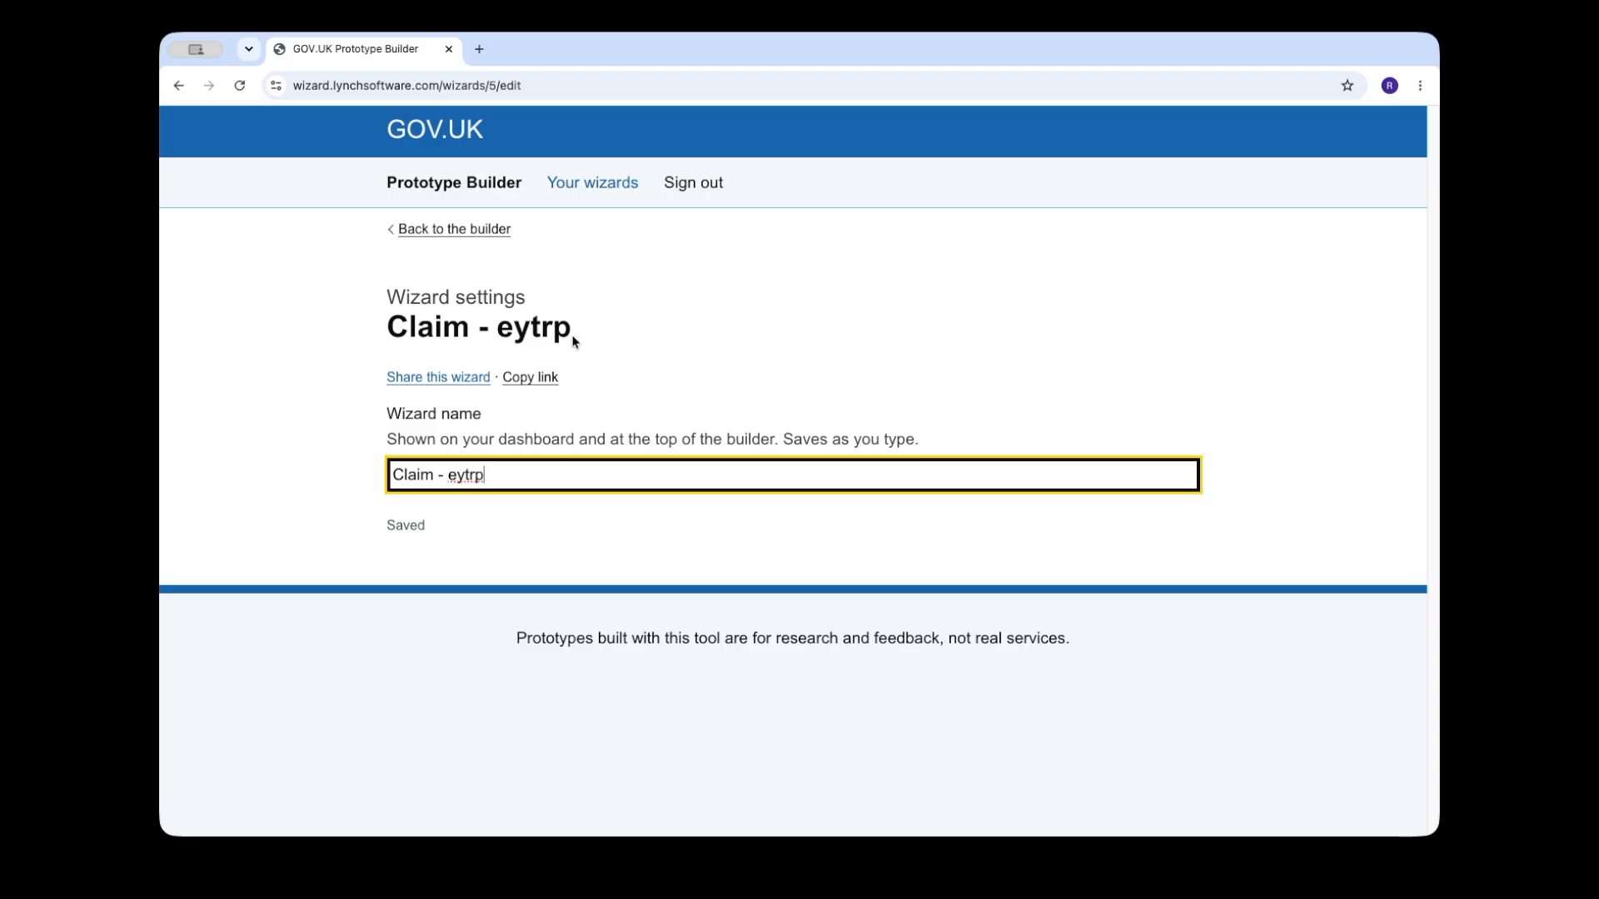
click(480, 234)
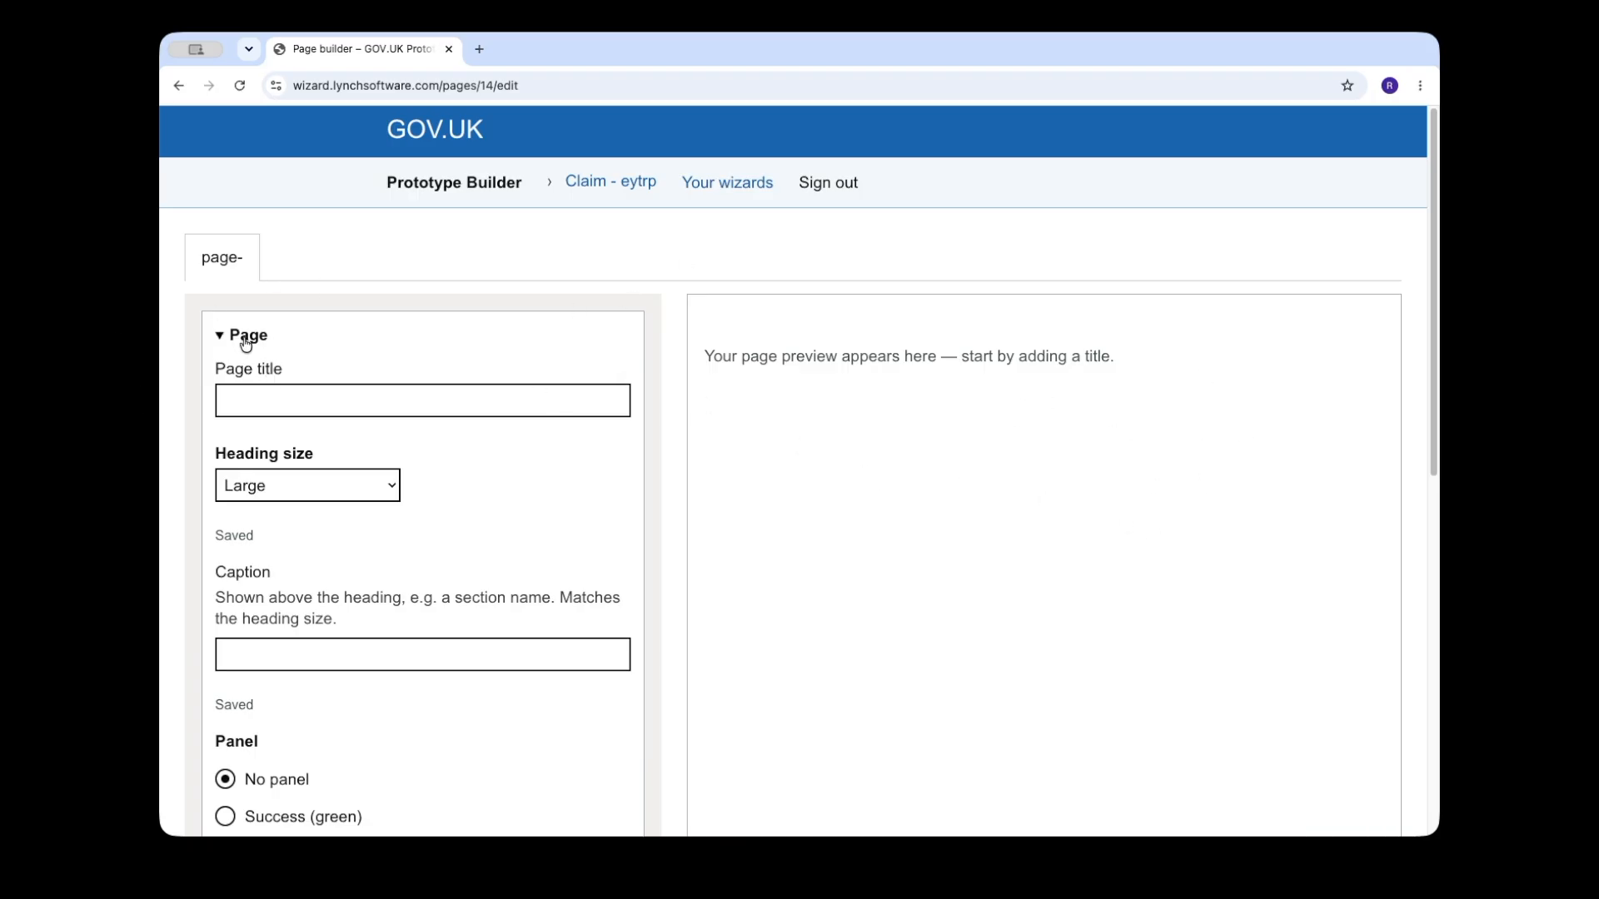
Step: Title the first page "Claim an early years teacher recognition payment"
click(248, 337)
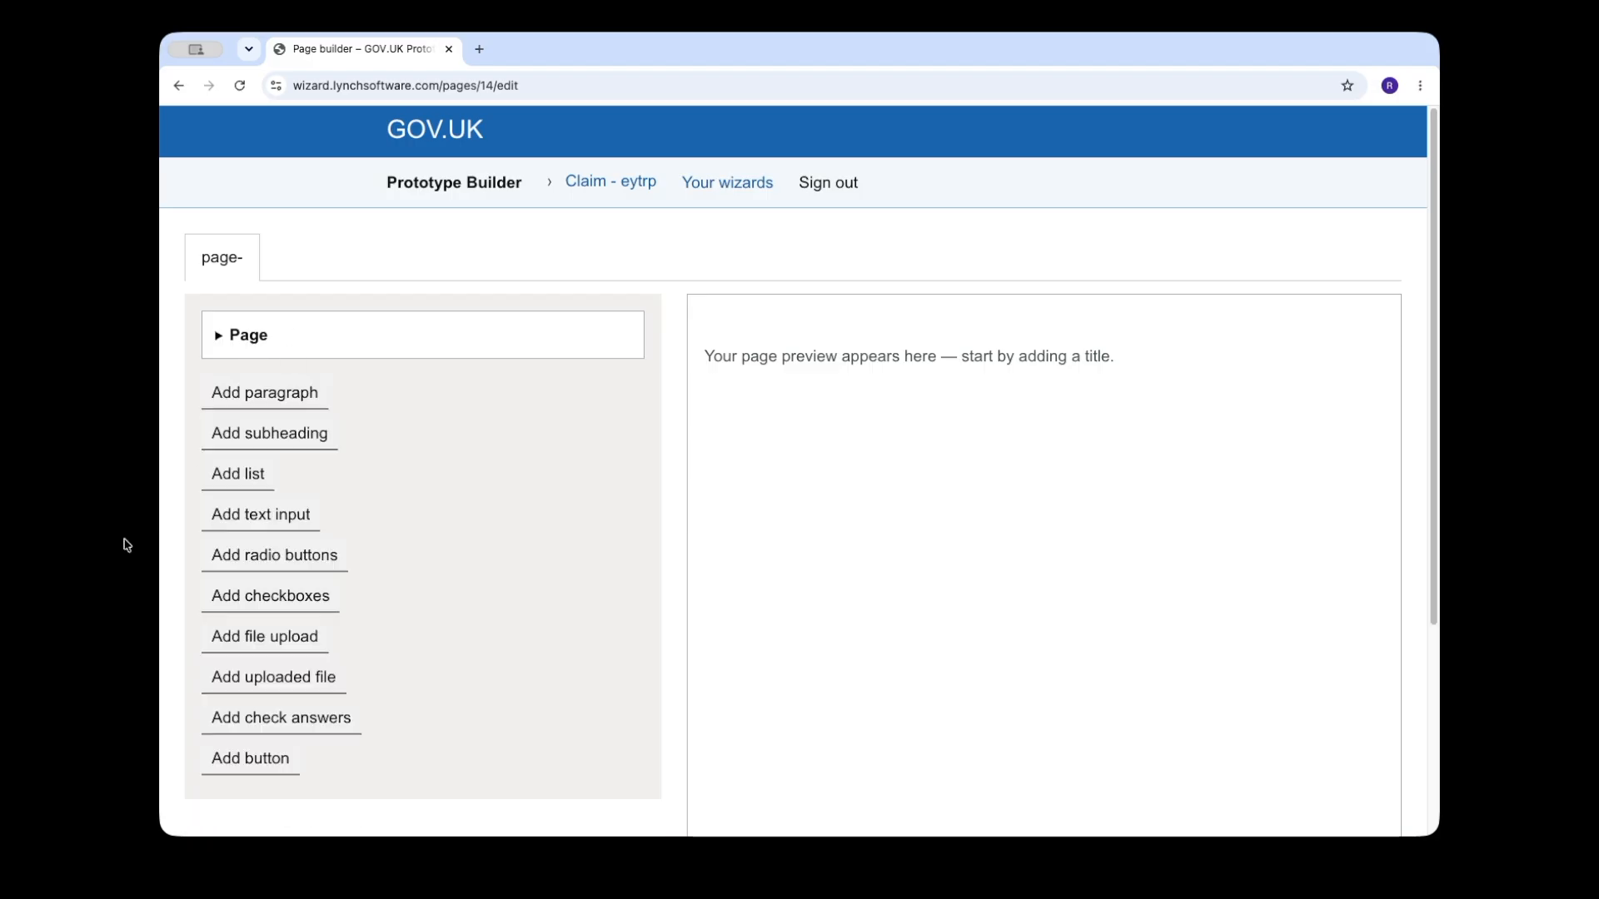
click(259, 335)
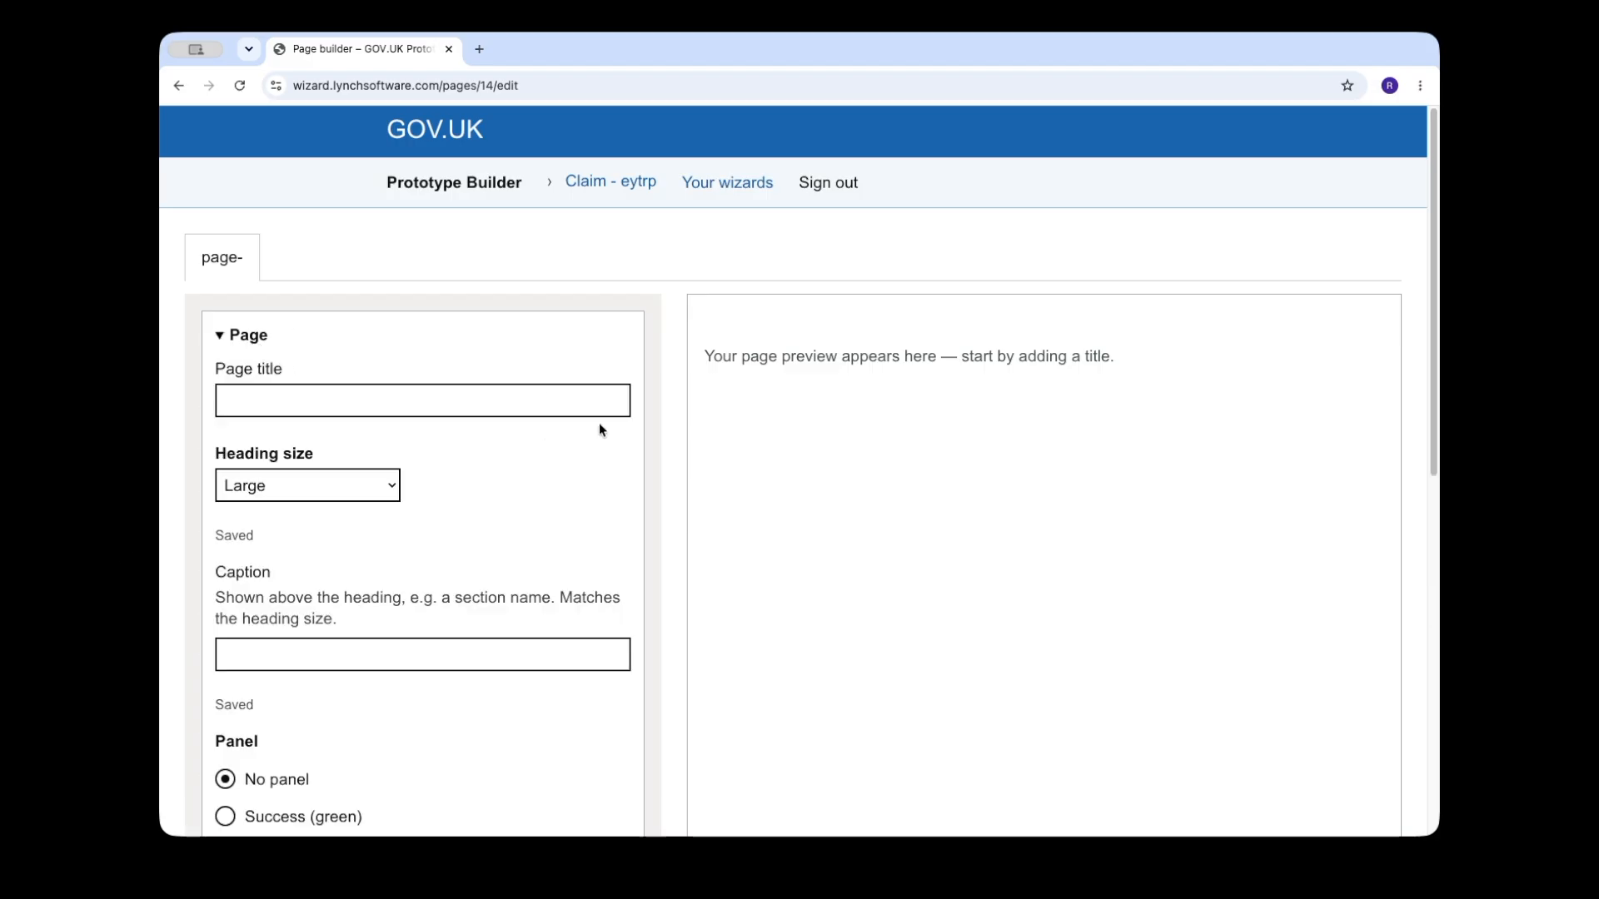
click(495, 399)
key(super+Tab)
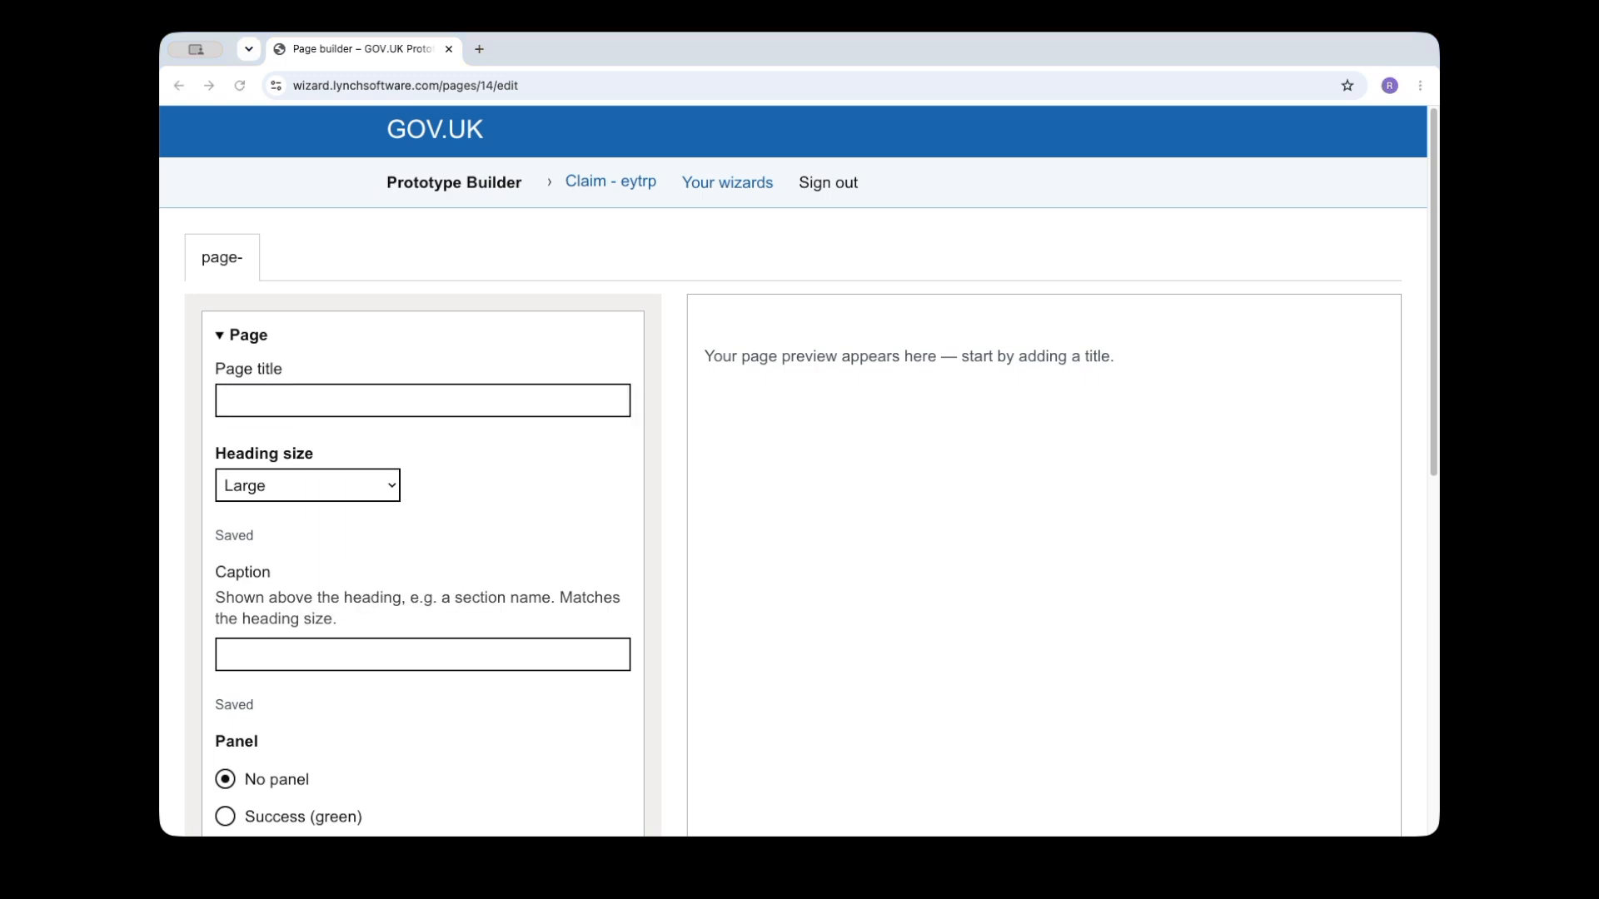
click(265, 398)
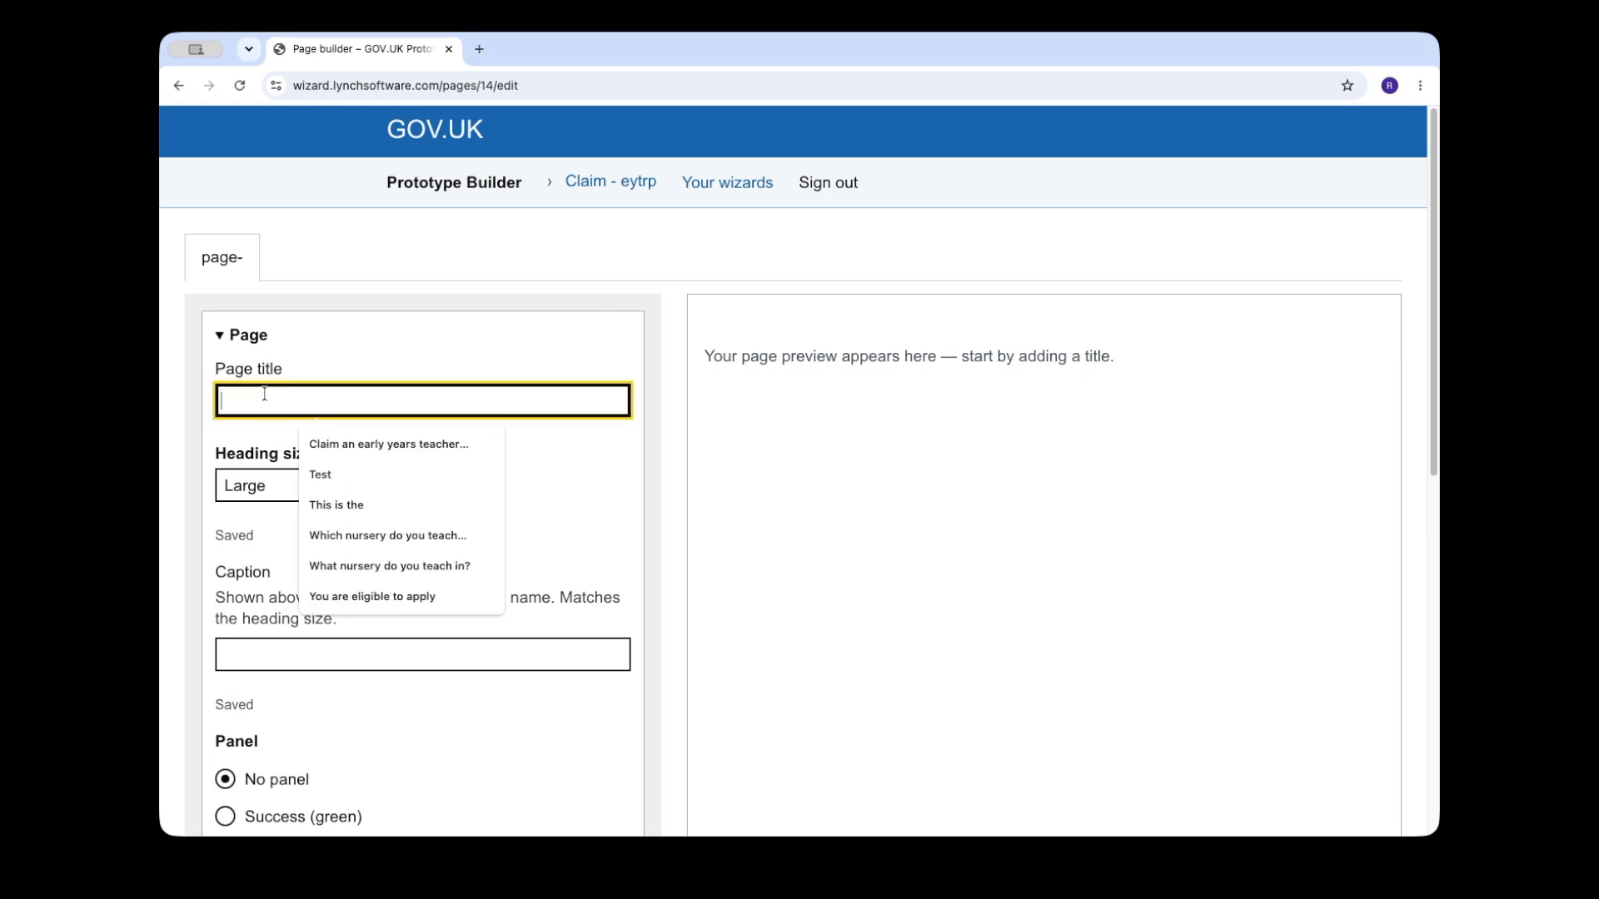
text(Claim an early years teacher recognition payment)
click(521, 535)
Step: Set the page's heading size to Extra large and collapse the page settings
click(365, 489)
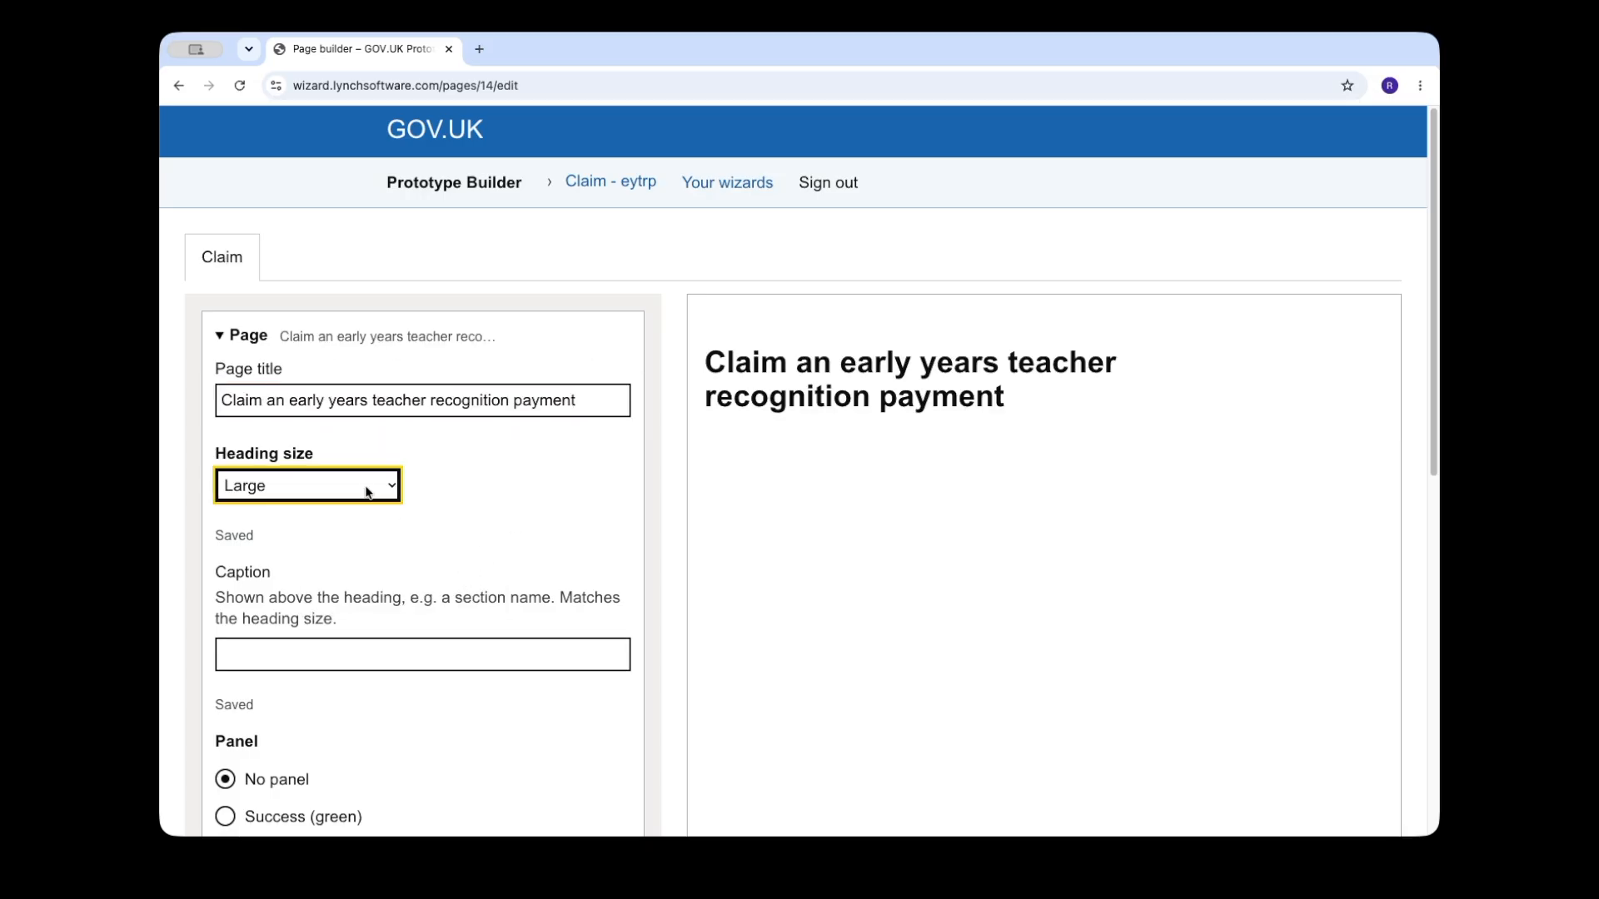
click(314, 457)
click(545, 488)
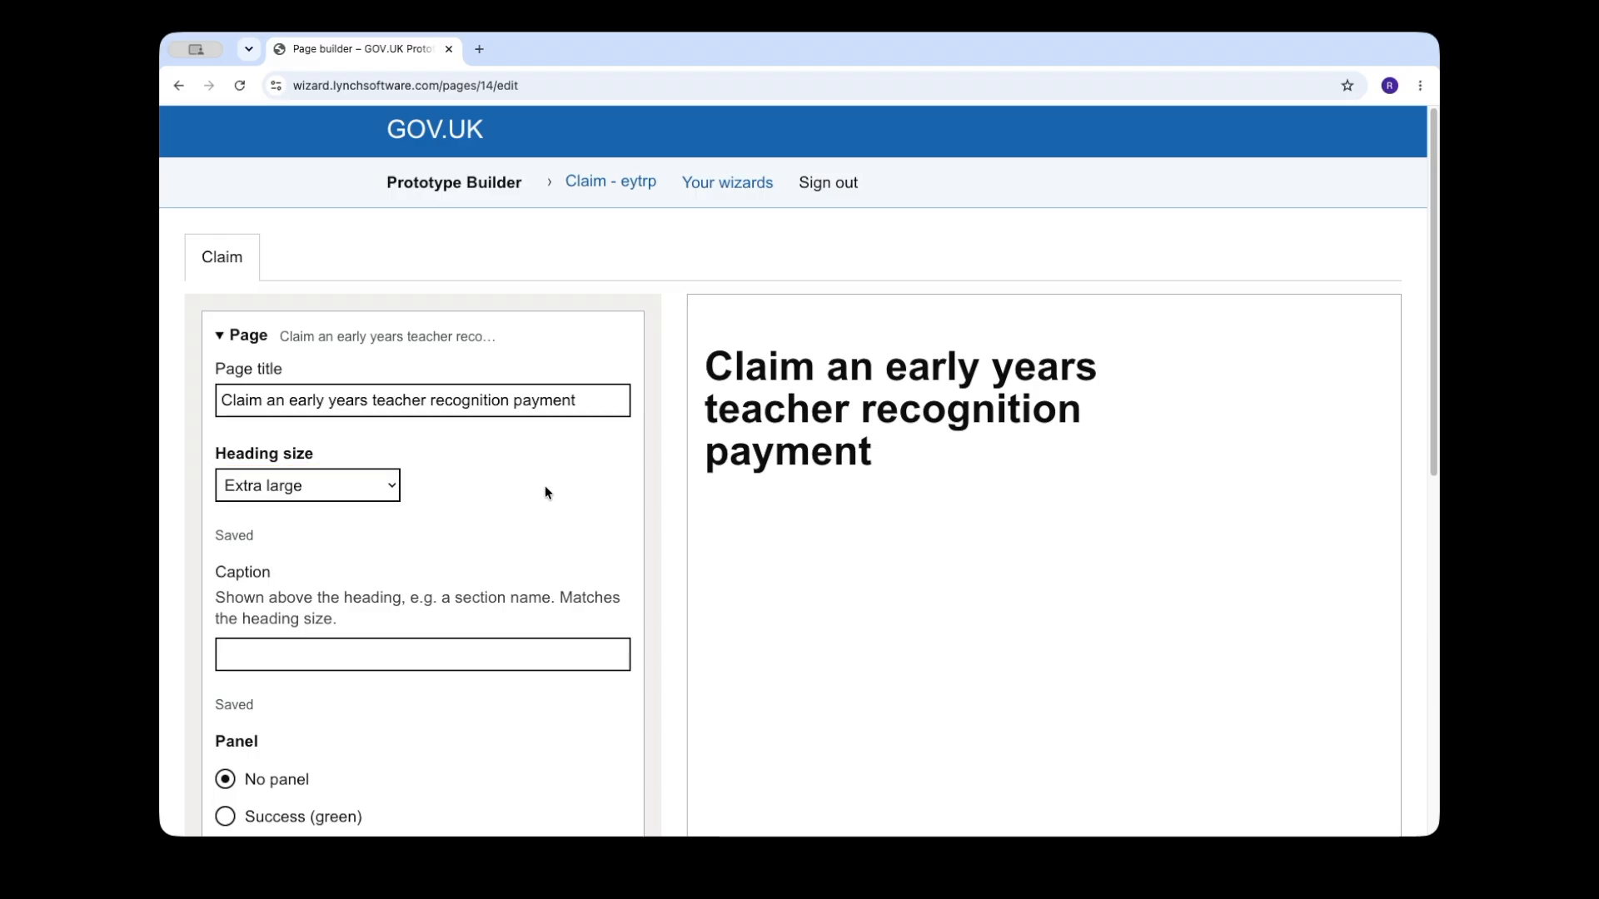
click(218, 340)
Step: Add two intro paragraphs: one on claiming the £4,500 recognition payment after tax, one on meeting the eligibility criteria and reading the guidance
click(308, 404)
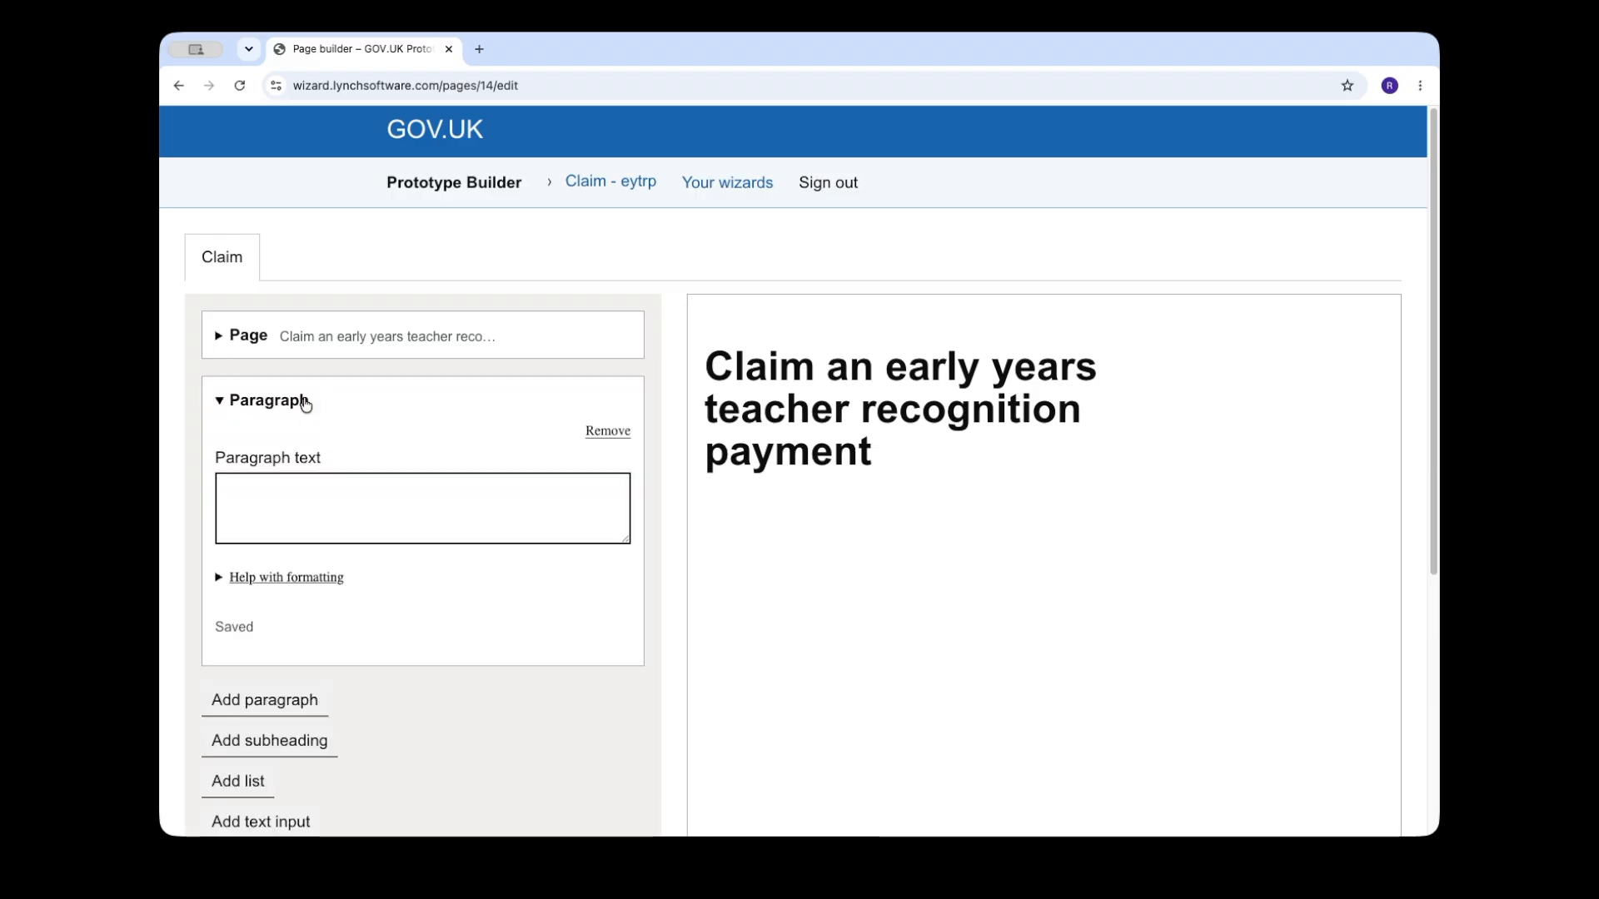
key(super+Tab)
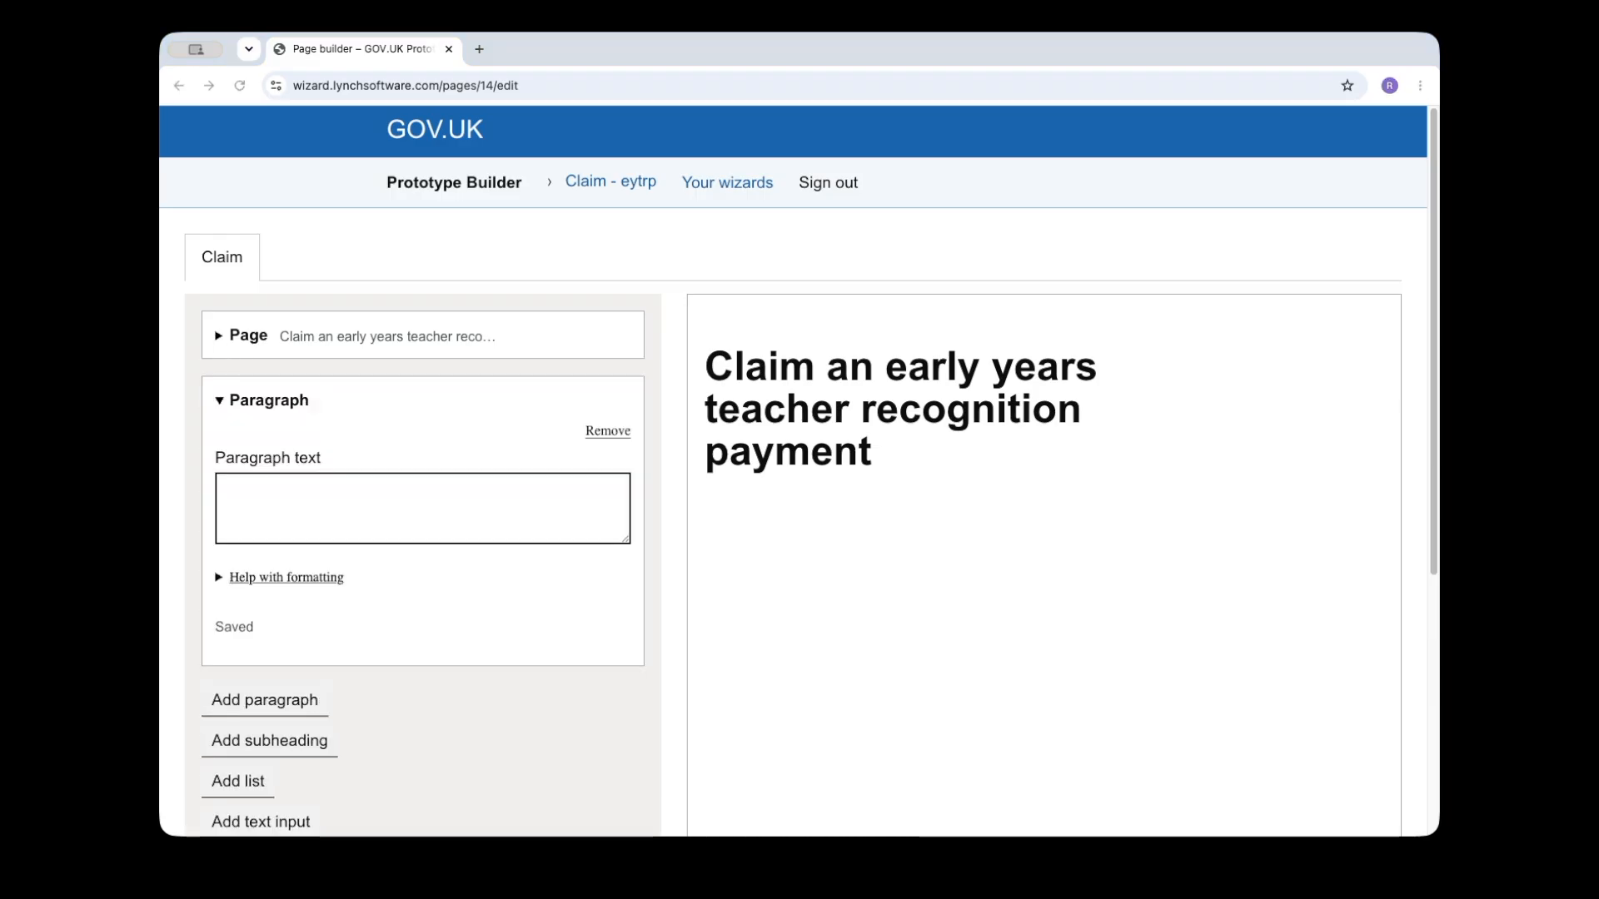
click(332, 507)
text(Use this service to claim a recognition payment of £4,500 after tax if you're an eligible early years teacher.)
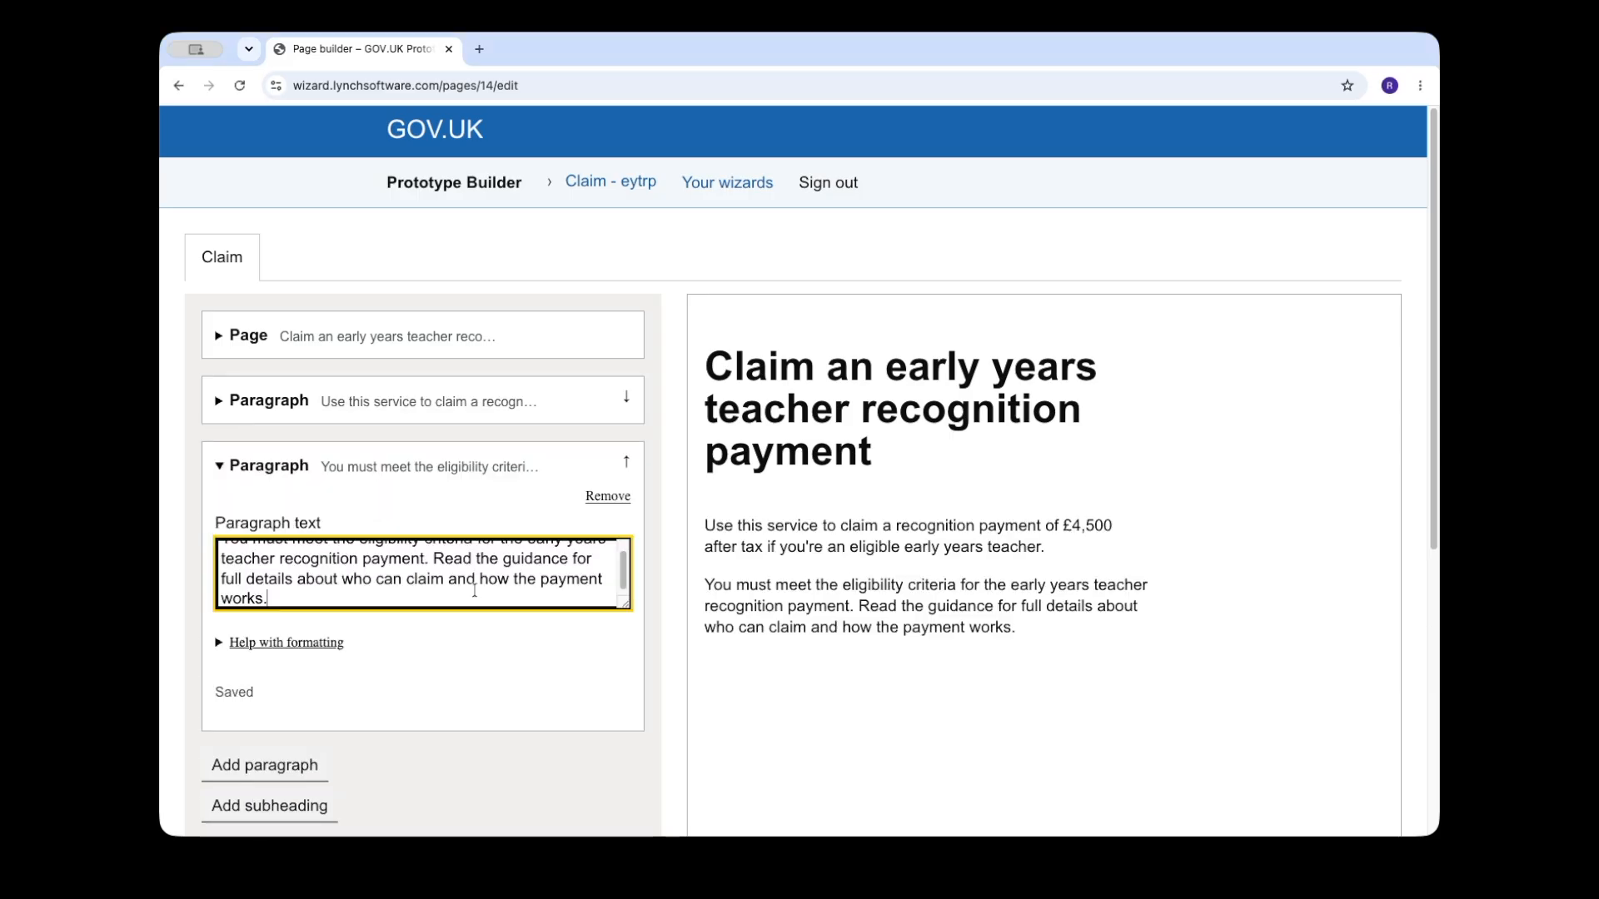
Step: Link the word "guidance" in the second paragraph to example.com using markdown, and consult the formatting help
drag(625, 605, 620, 655)
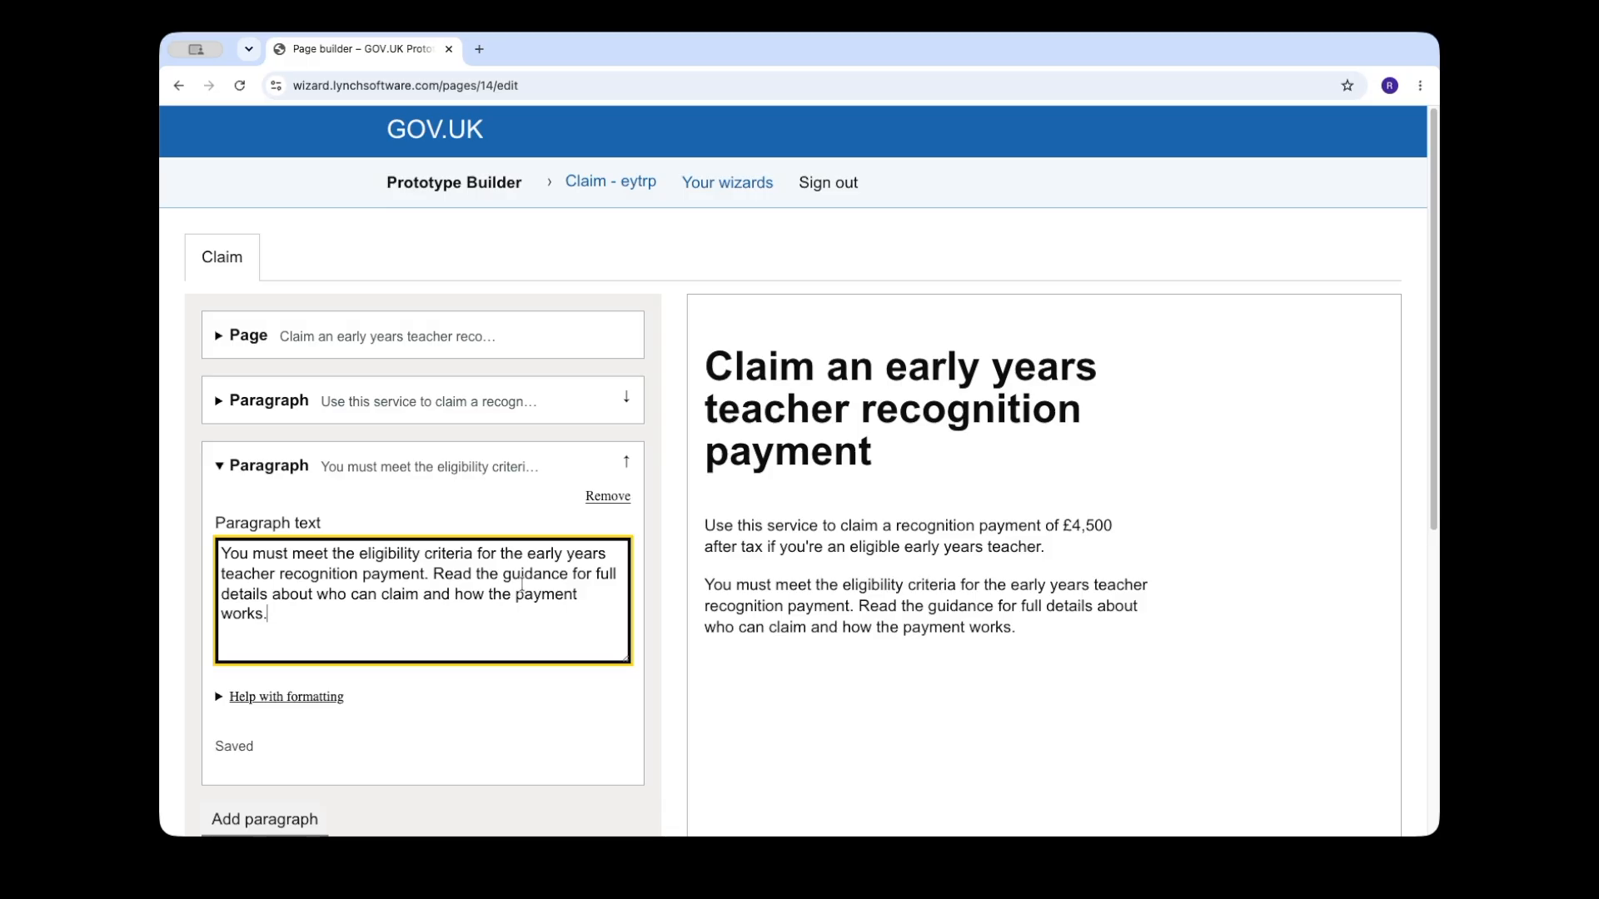
text([)
key(alt+Right)
text(](ex)
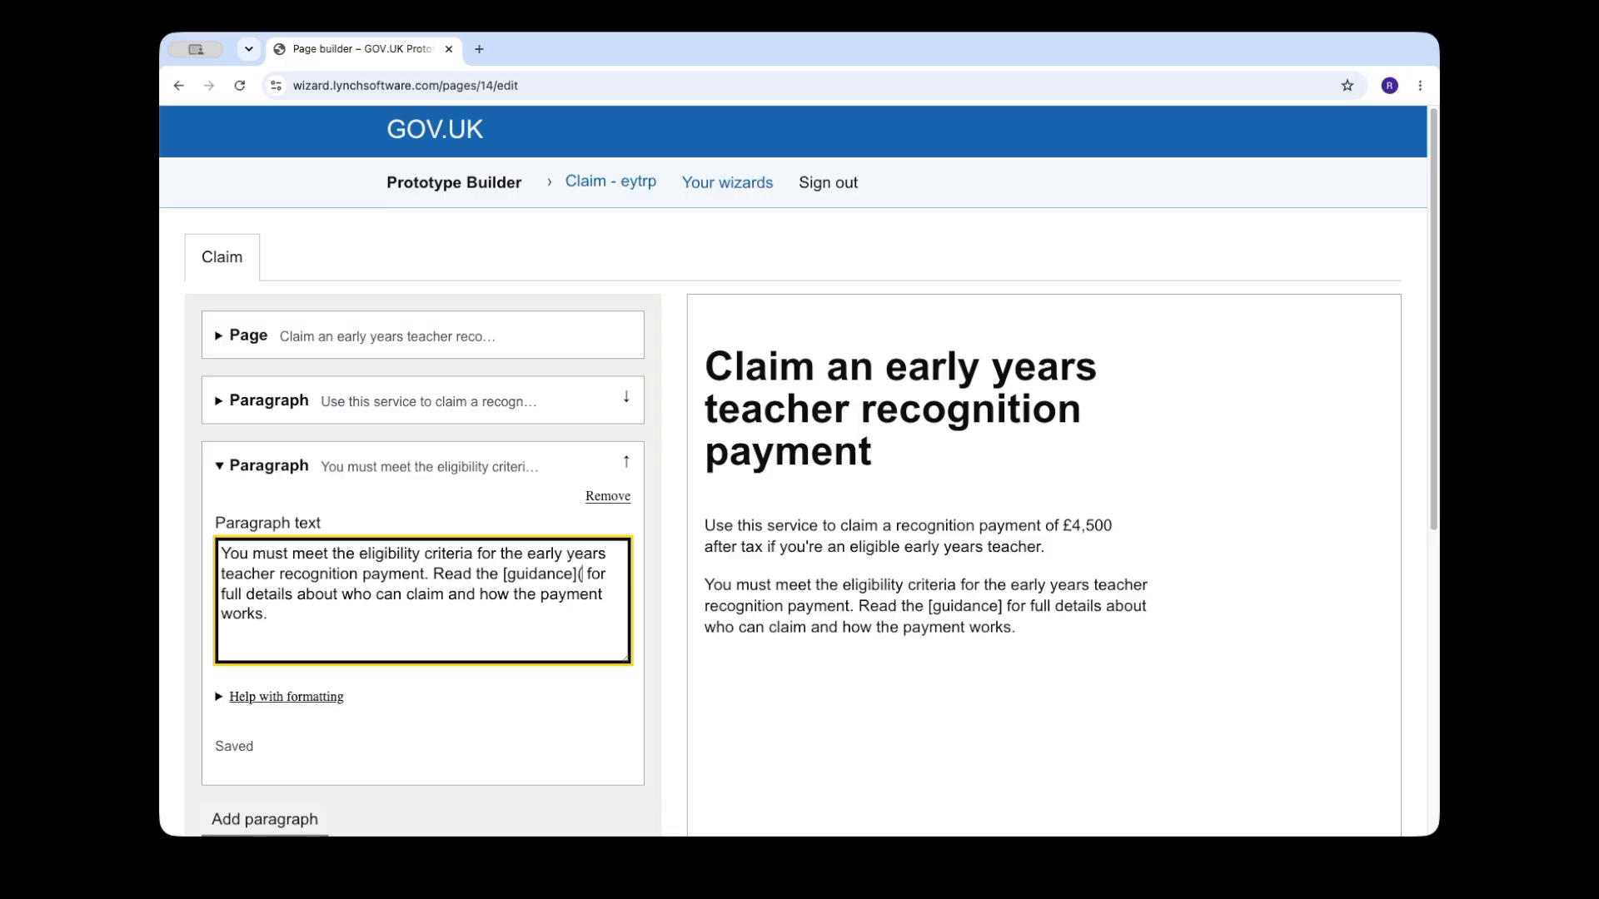
text(ample.com))
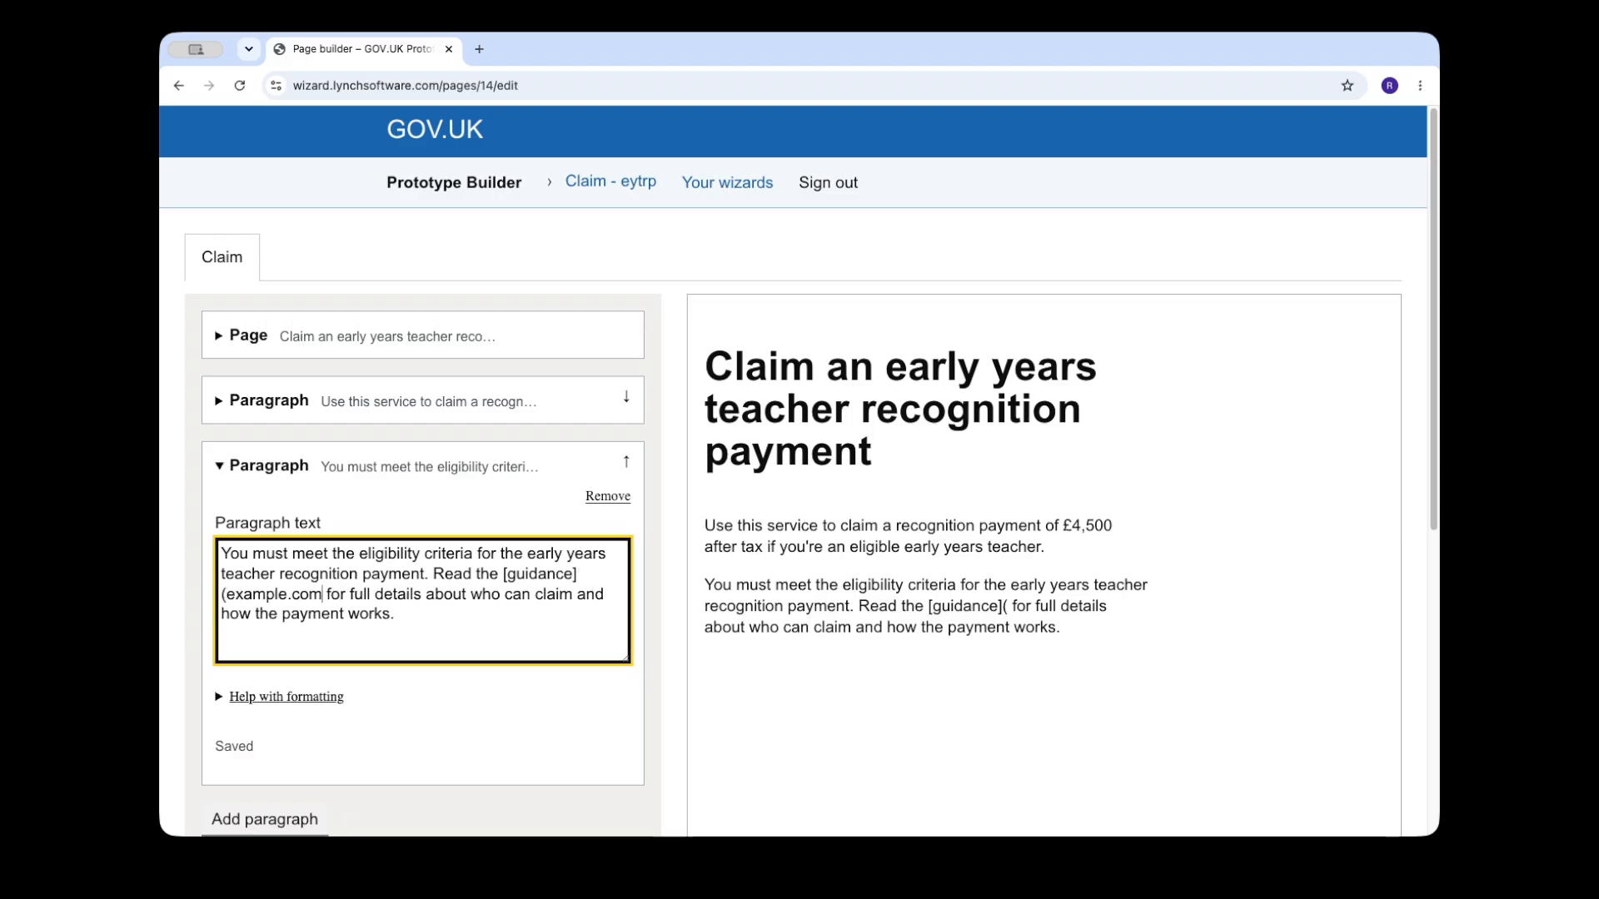
click(242, 699)
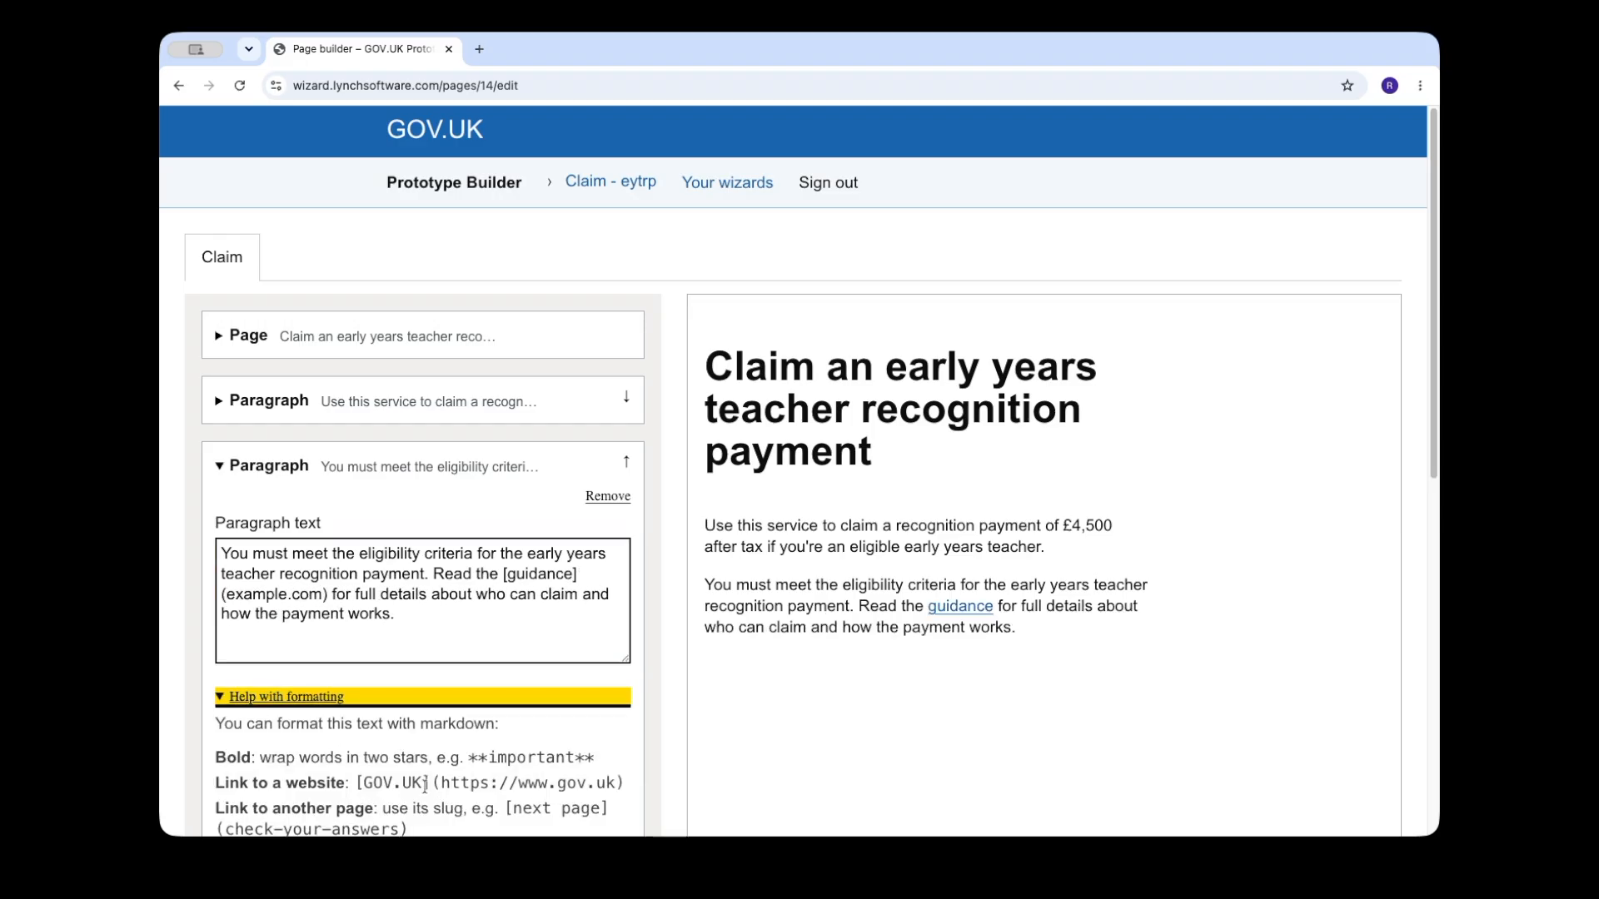
click(243, 698)
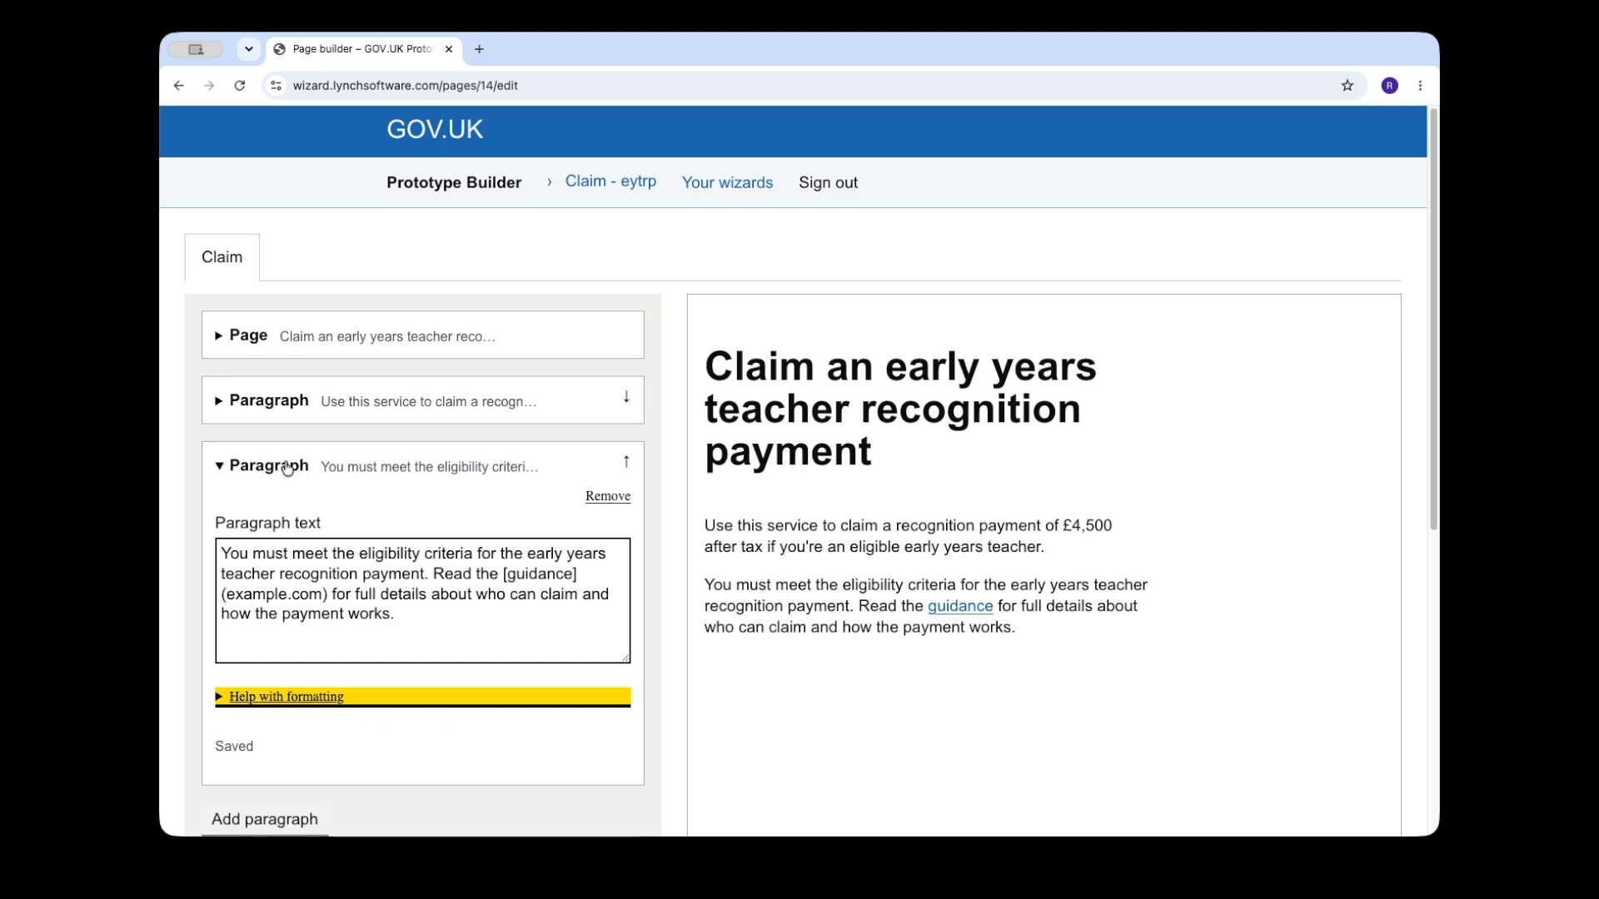
click(287, 468)
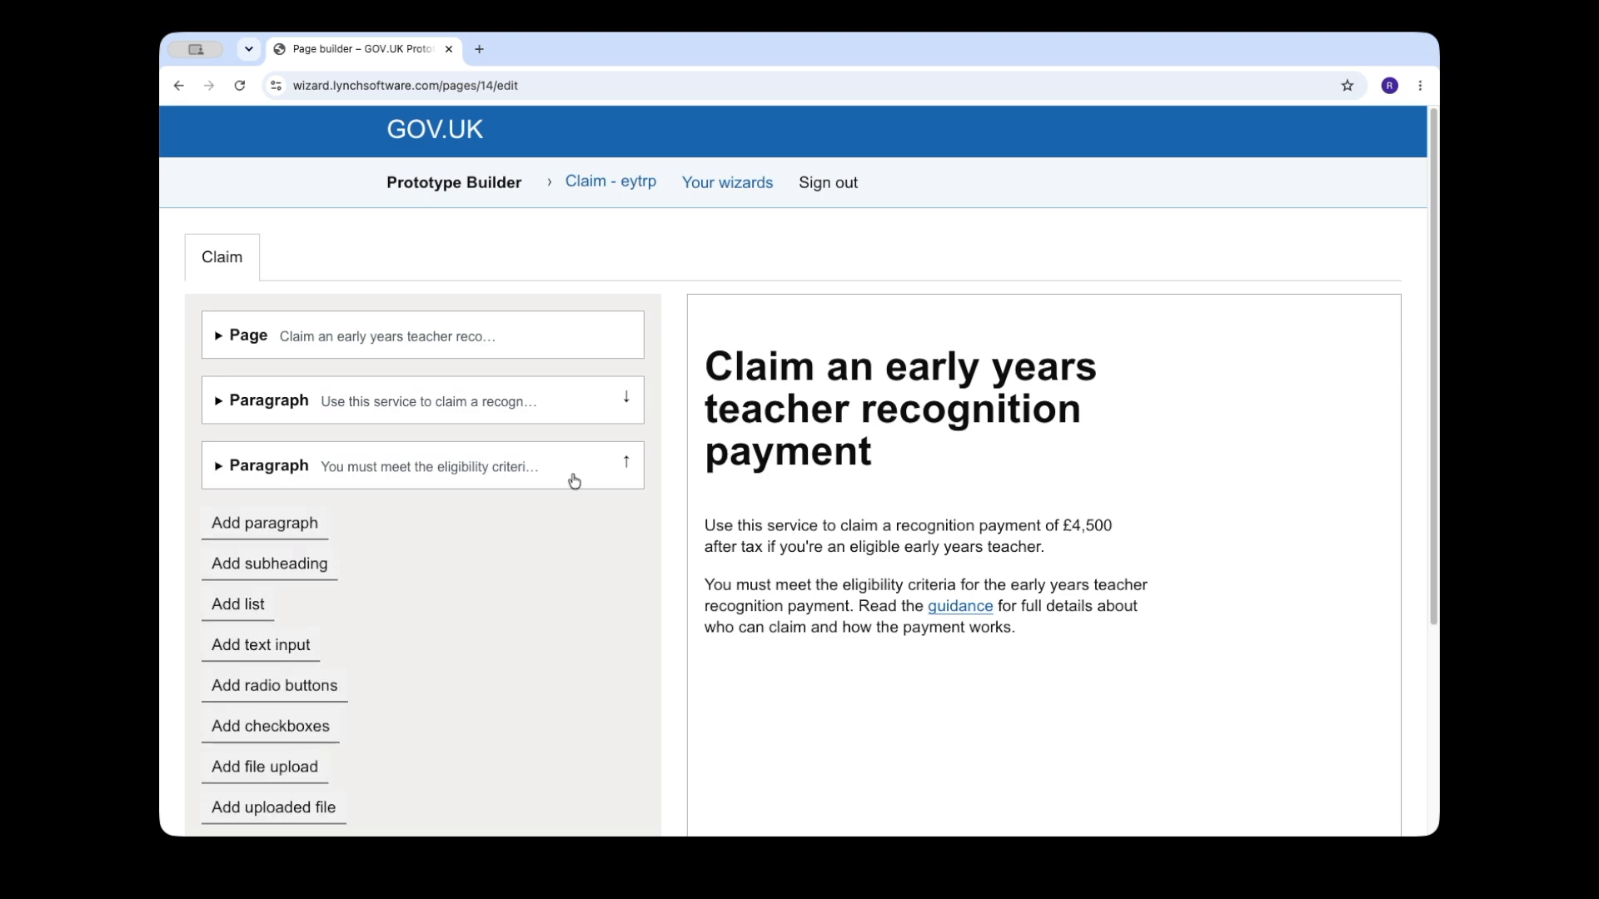
Step: Add a "What you need" subheading, a "You'll need:" paragraph and a list of the required items, from the Teacher Reference Number to a recent payslip
click(308, 564)
key(super+Tab)
click(300, 619)
text(What you need)
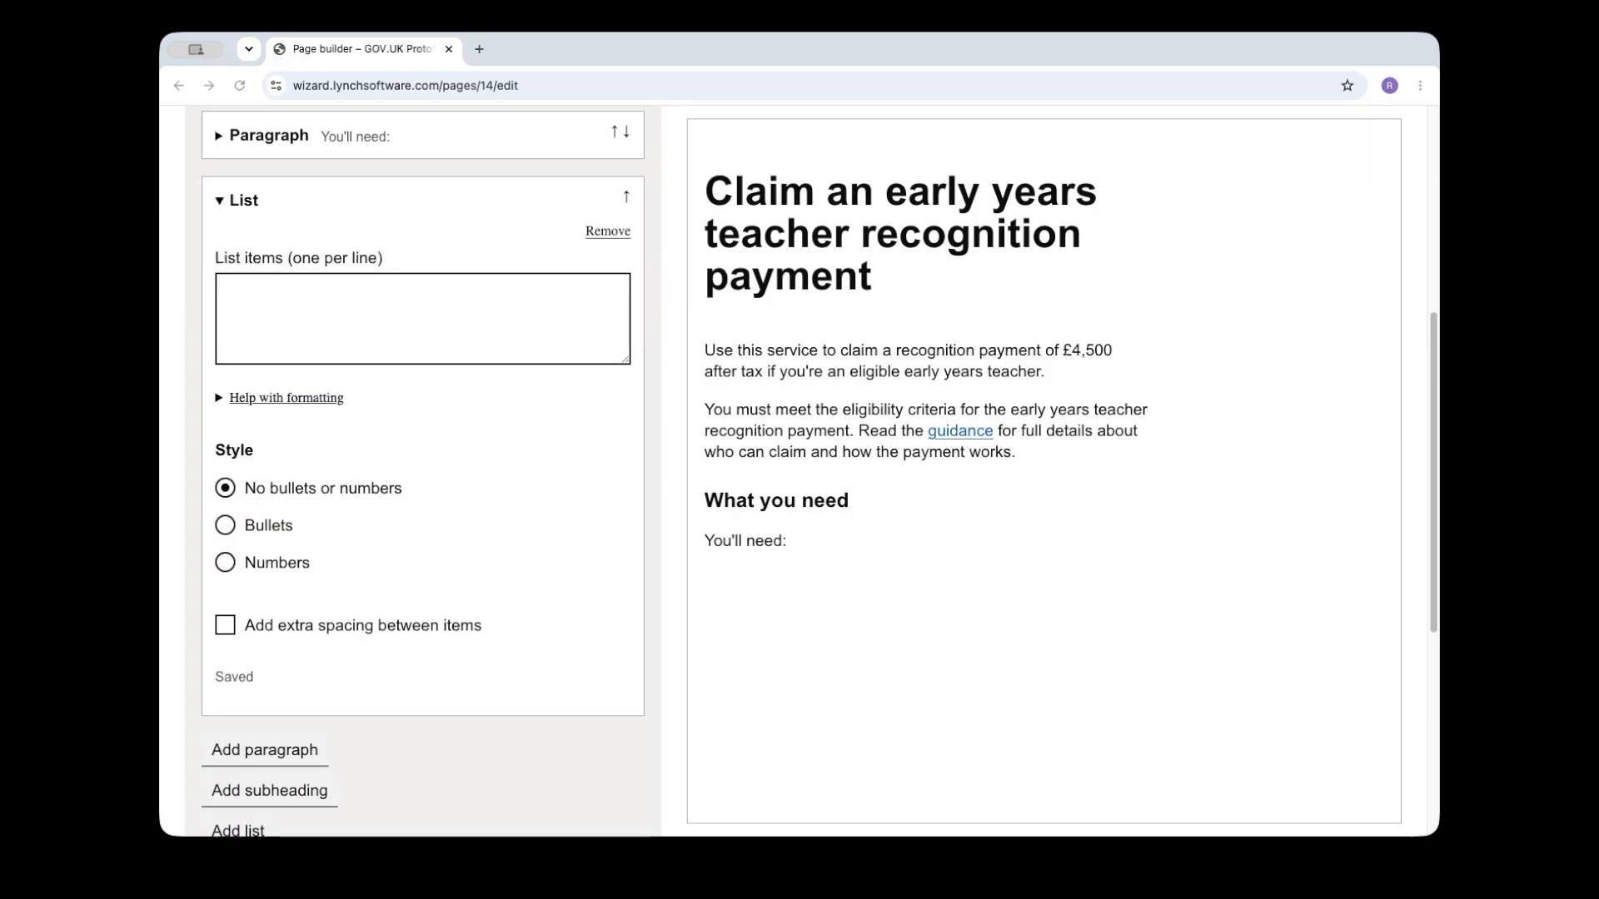
text(your Teacher Reference Number (TRN) - you'll have one if you have early years professional status (EYPS), qualified teacher status (QTS) or early years teacher status (EYTS) a GOV.UK One Login account to prove your identity - you'll need a UK passport, UK photo driving licence or biometric residence permit to set it up your bank details, including the full name on the account, sort code and account number your gender as it appears on payroll a recent payslip from the last 2 months)
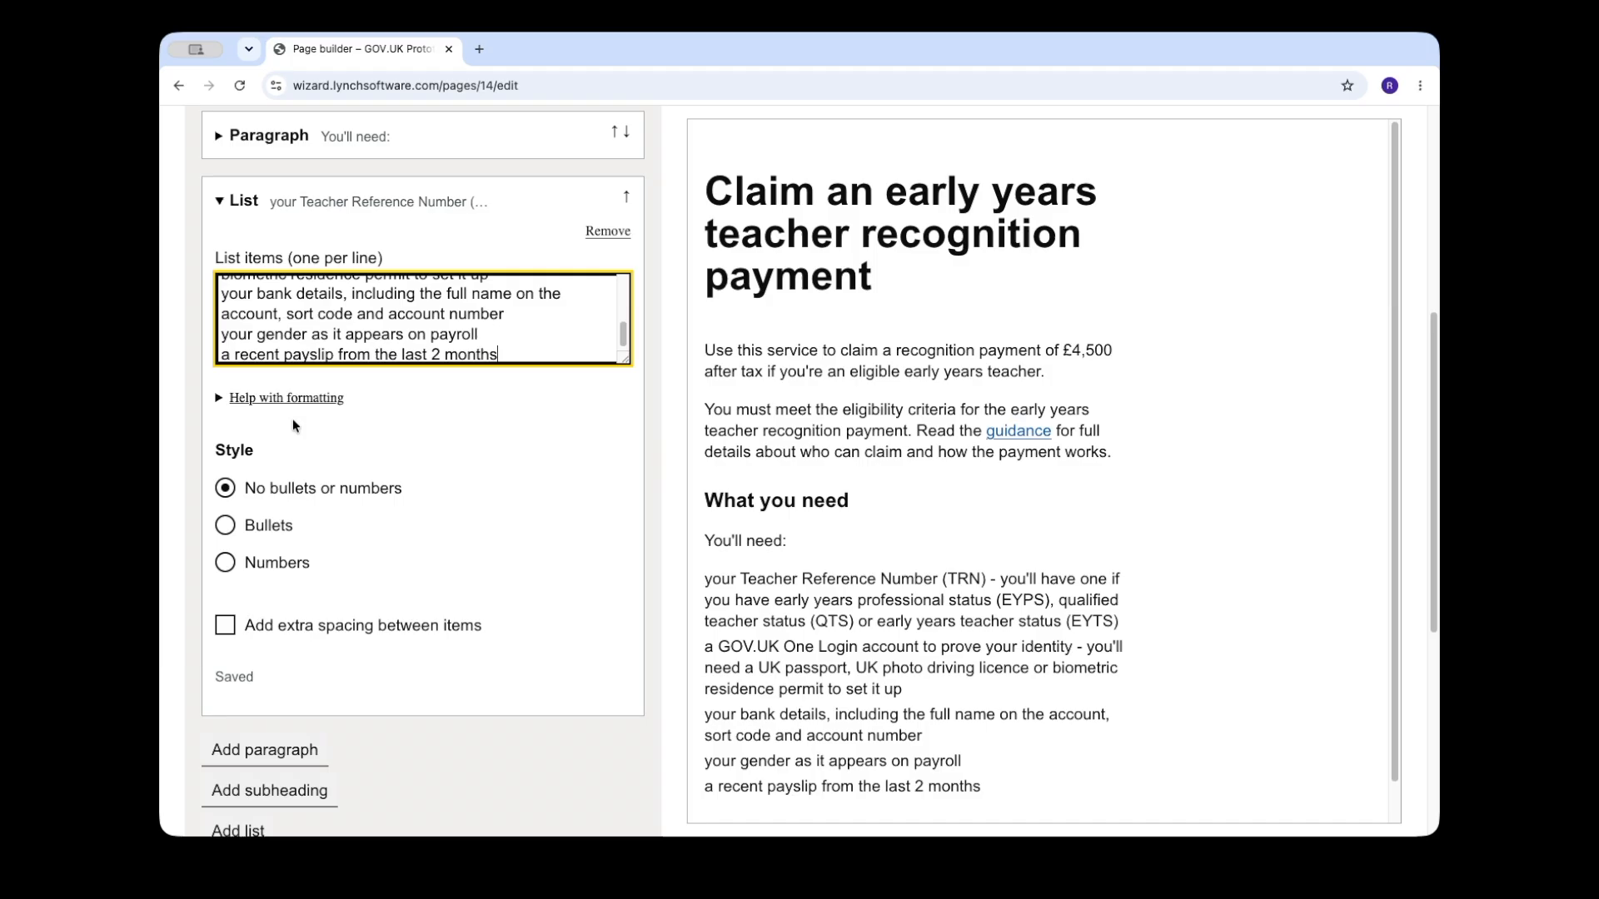
Step: Set the list style to Bullets, enlarge the list items box to review its text, and collapse the list block
click(269, 526)
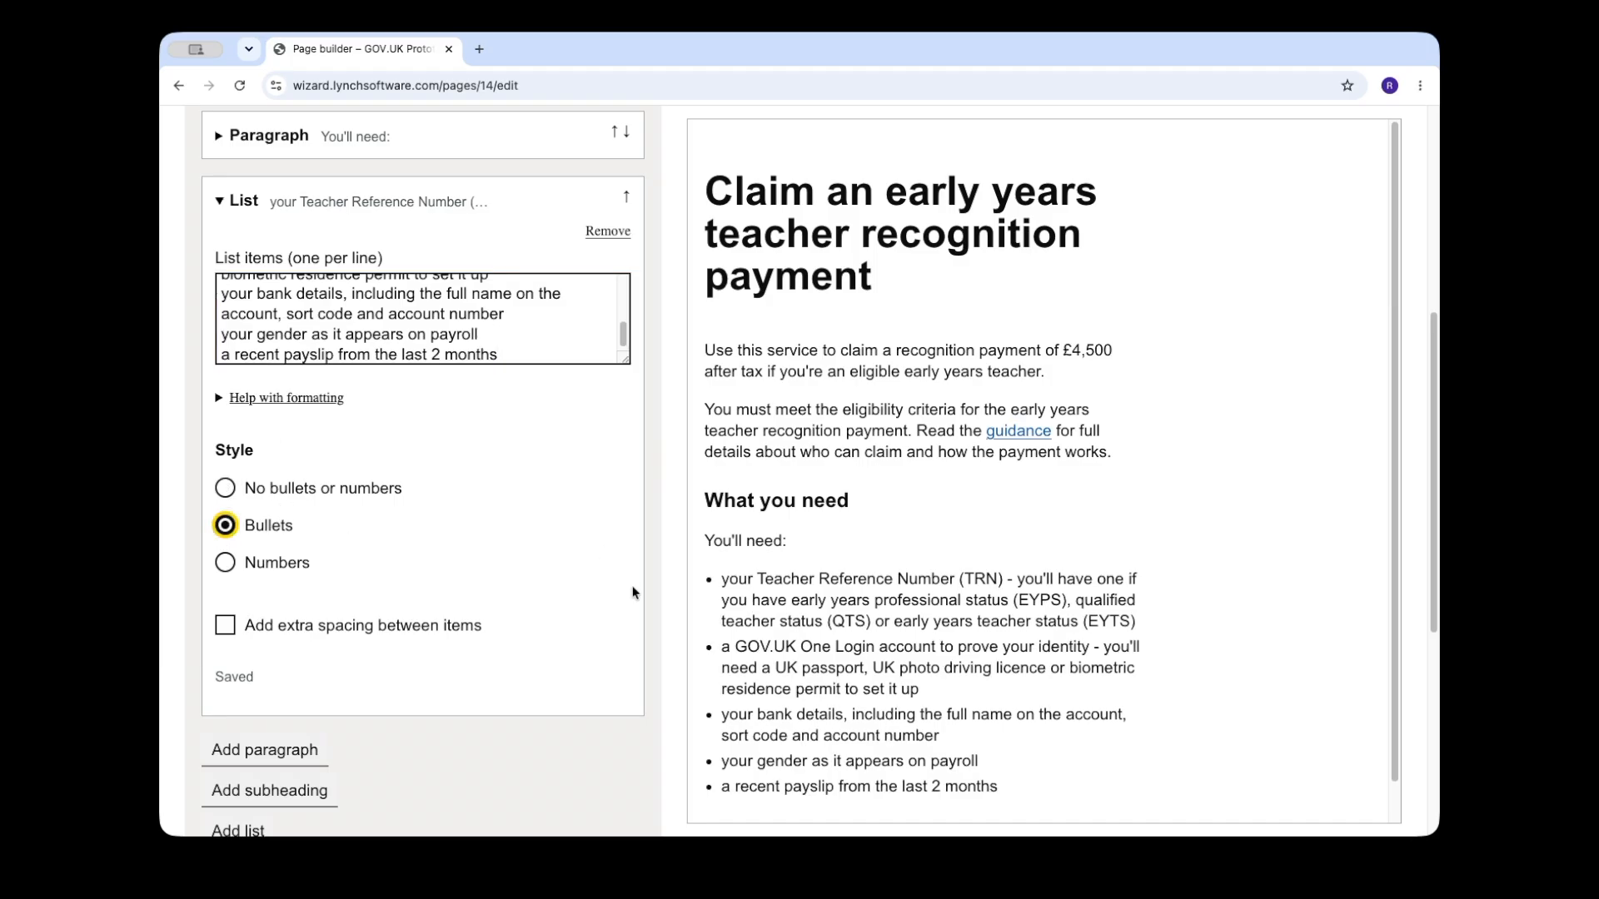
drag(624, 358, 624, 465)
scroll(531, 359, up, 1)
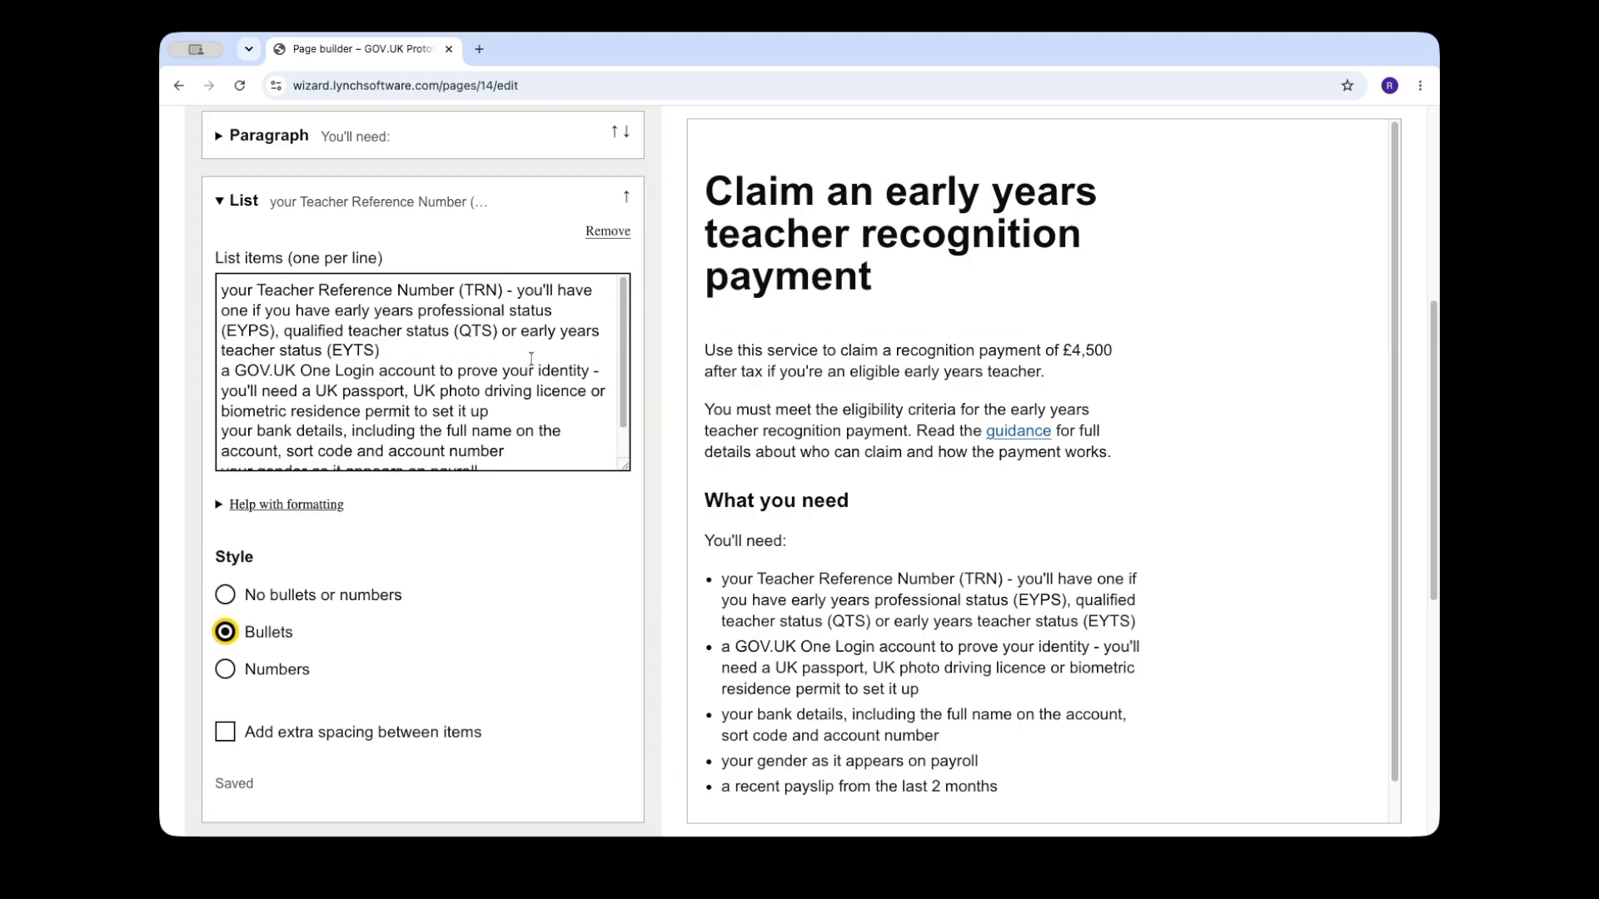
click(586, 324)
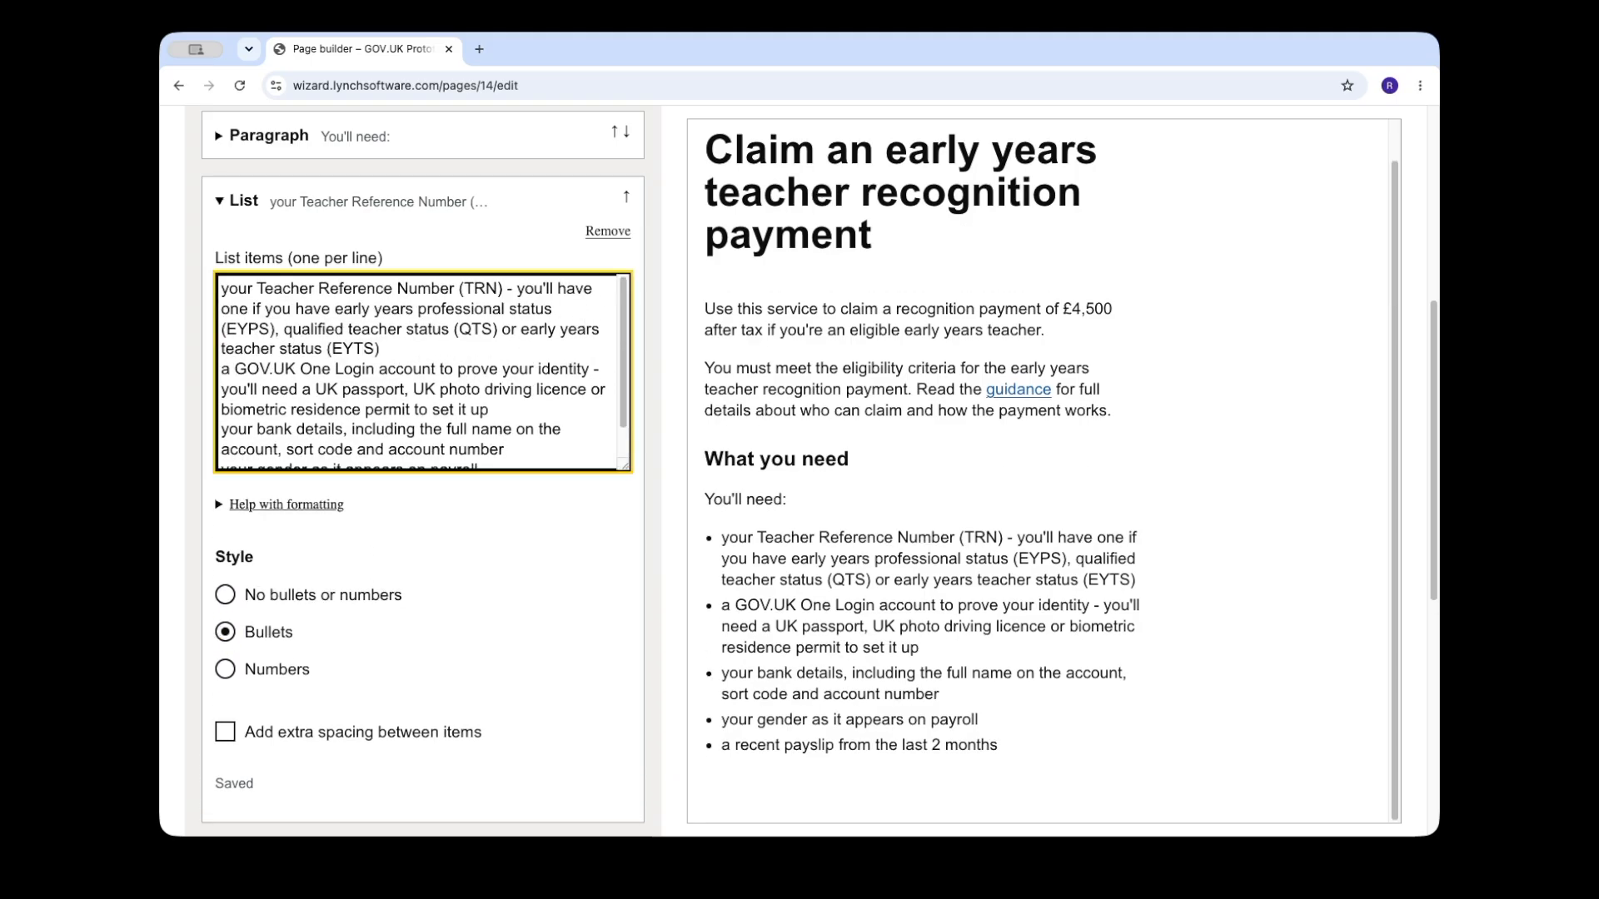
click(244, 201)
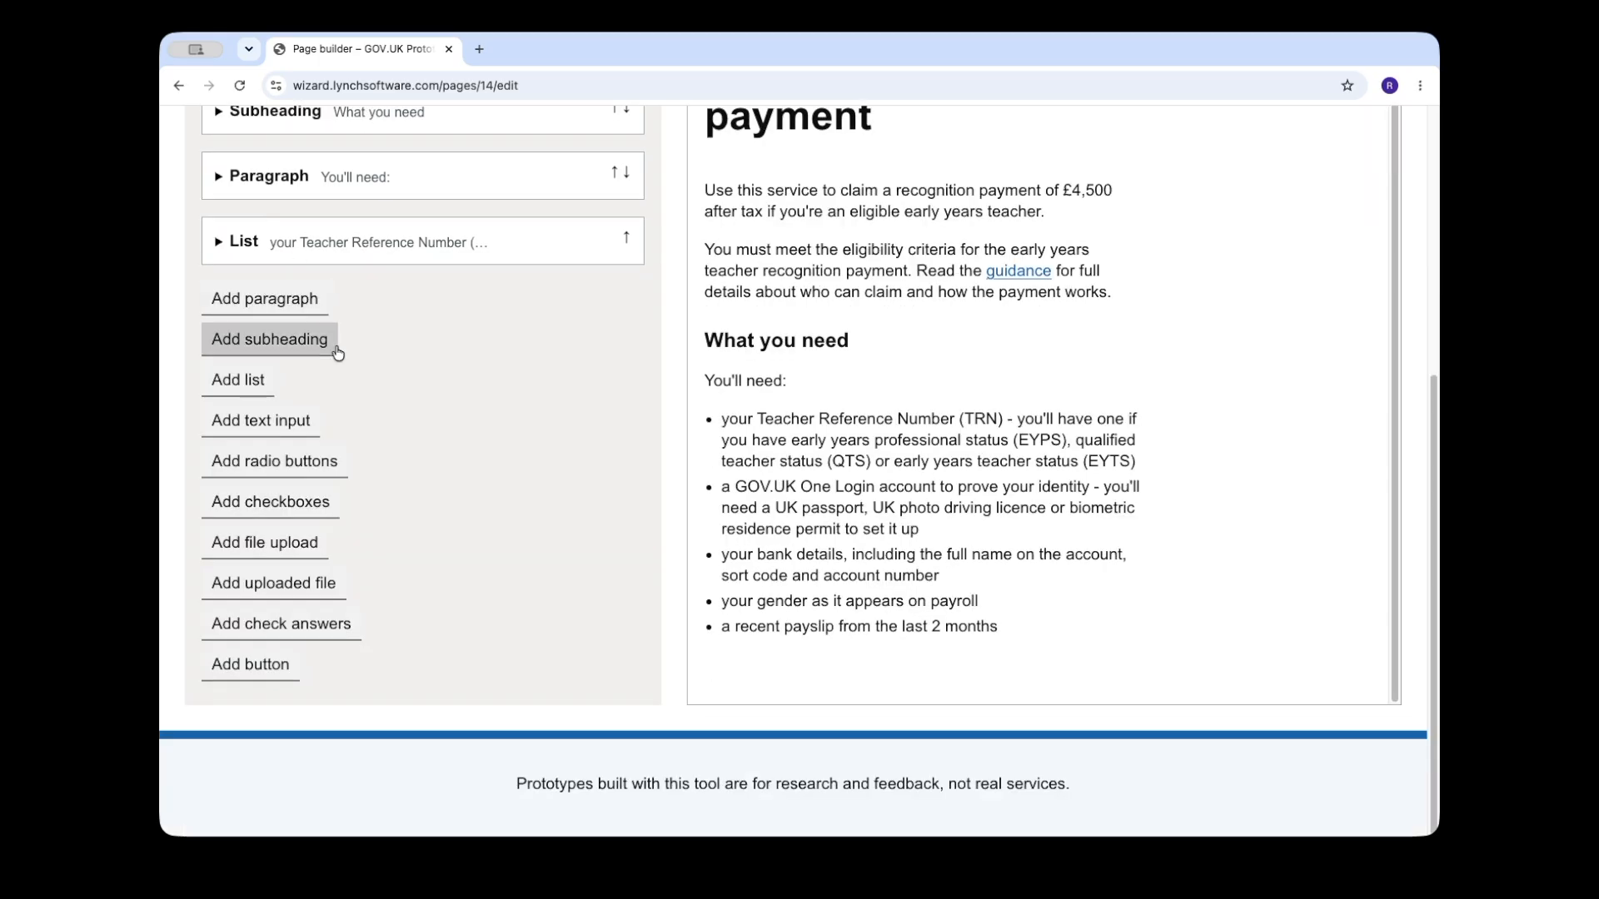
Step: Add the "Before you start", "How long it takes to claim", "What happens after you submit a claim" and "Contact us" subheadings with their paragraphs
click(293, 339)
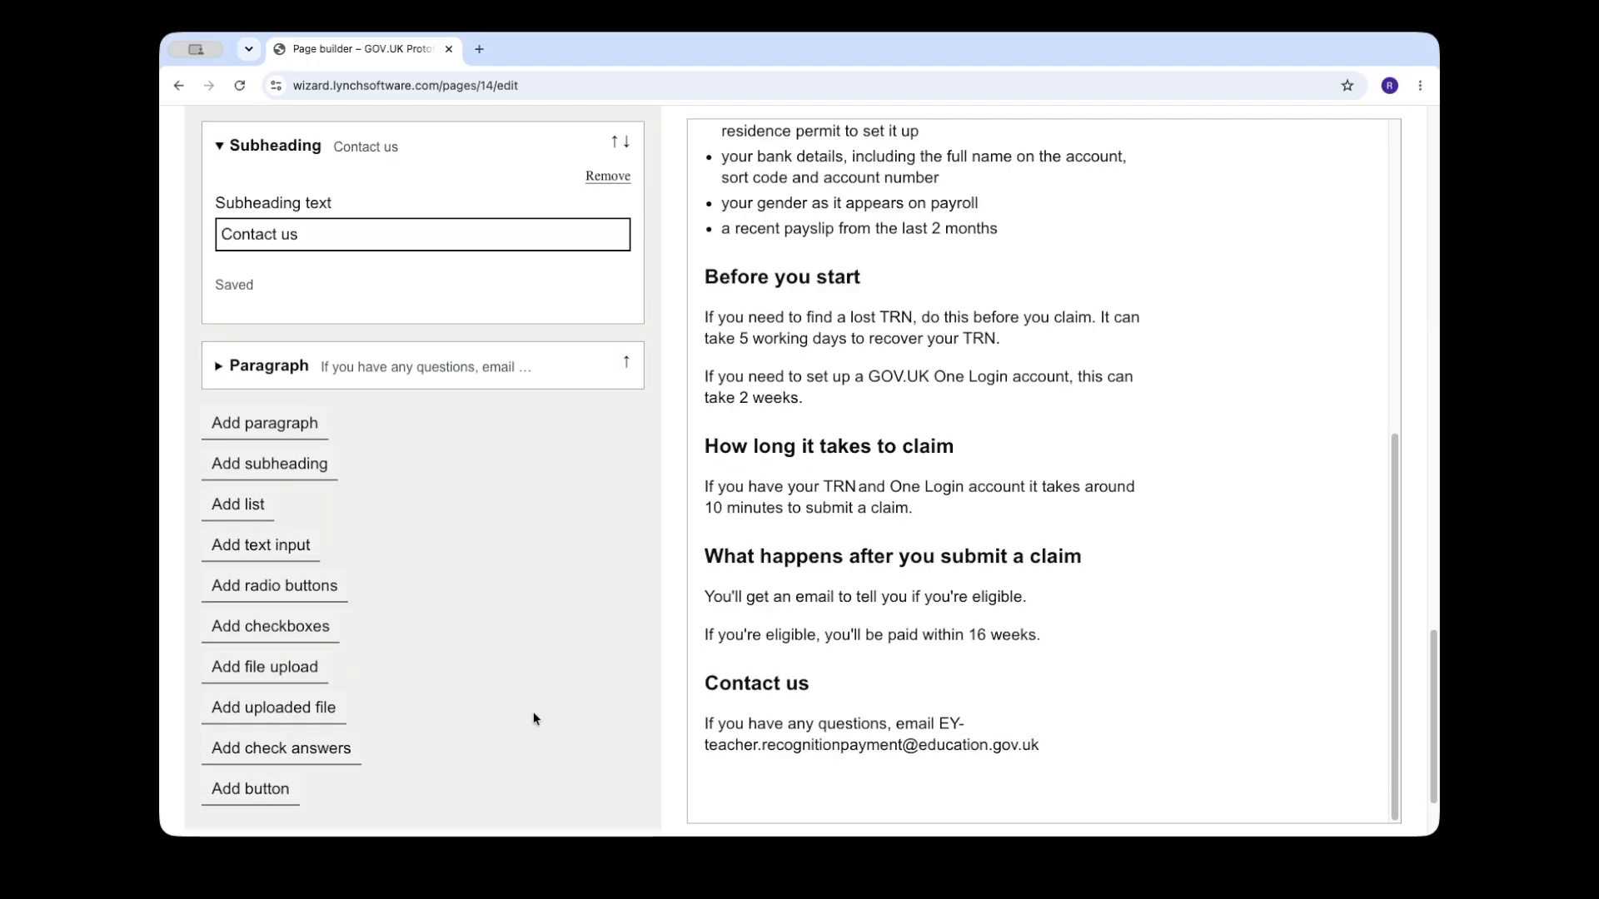
scroll(433, 717, down, 2)
Step: Add a button below the contact paragraph with the text "Start now" and the type Start
click(268, 721)
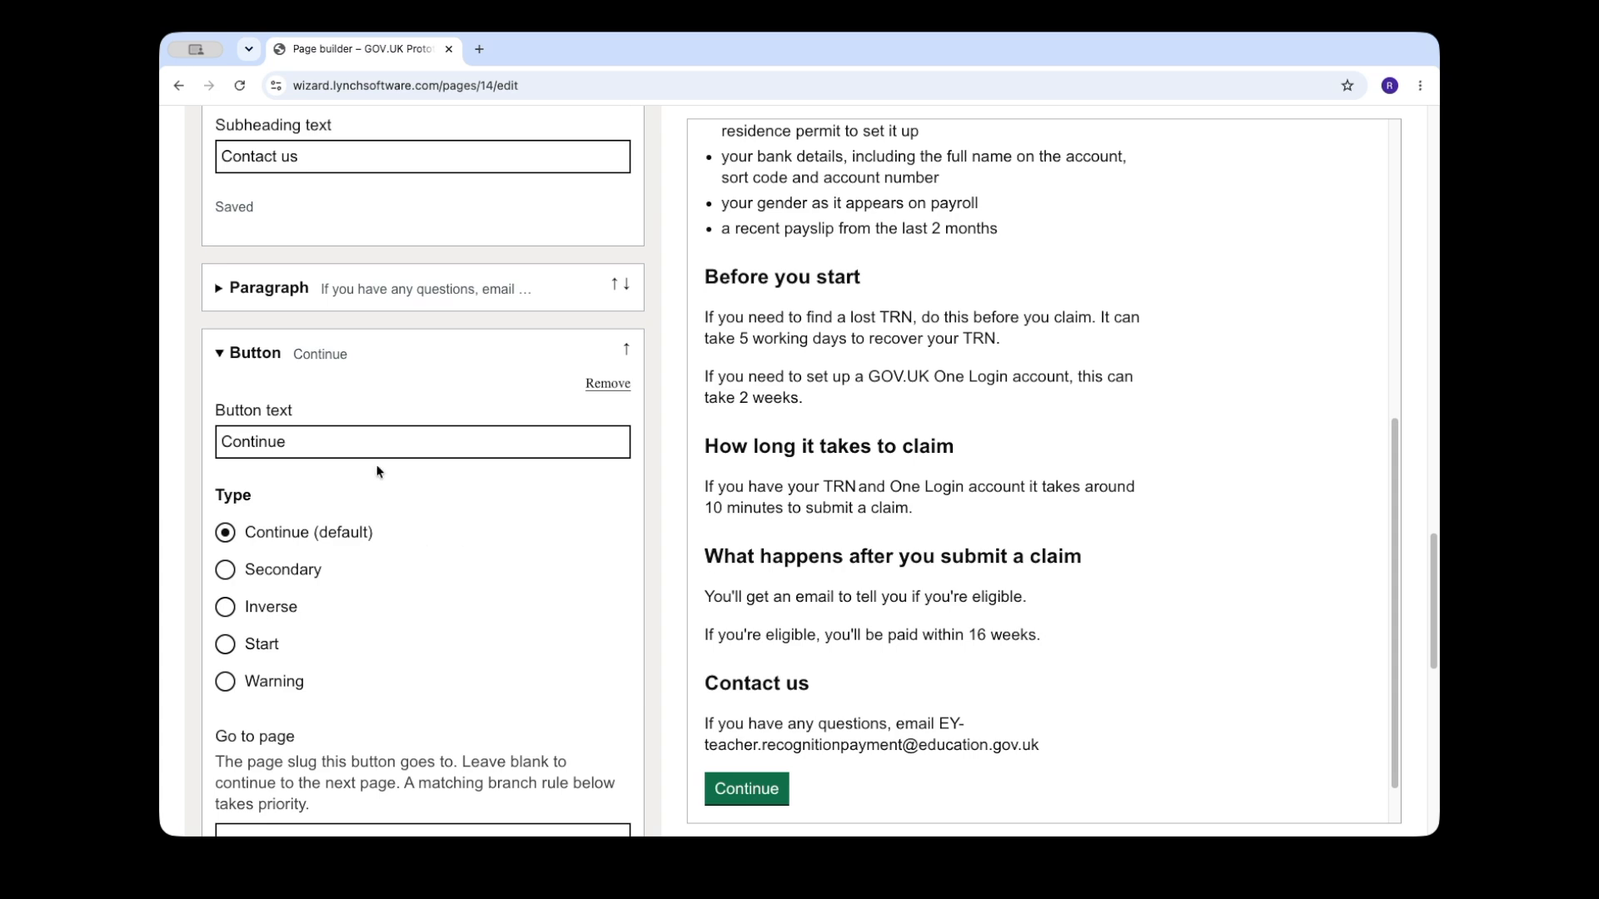
click(361, 448)
key(super+a)
text(Start now)
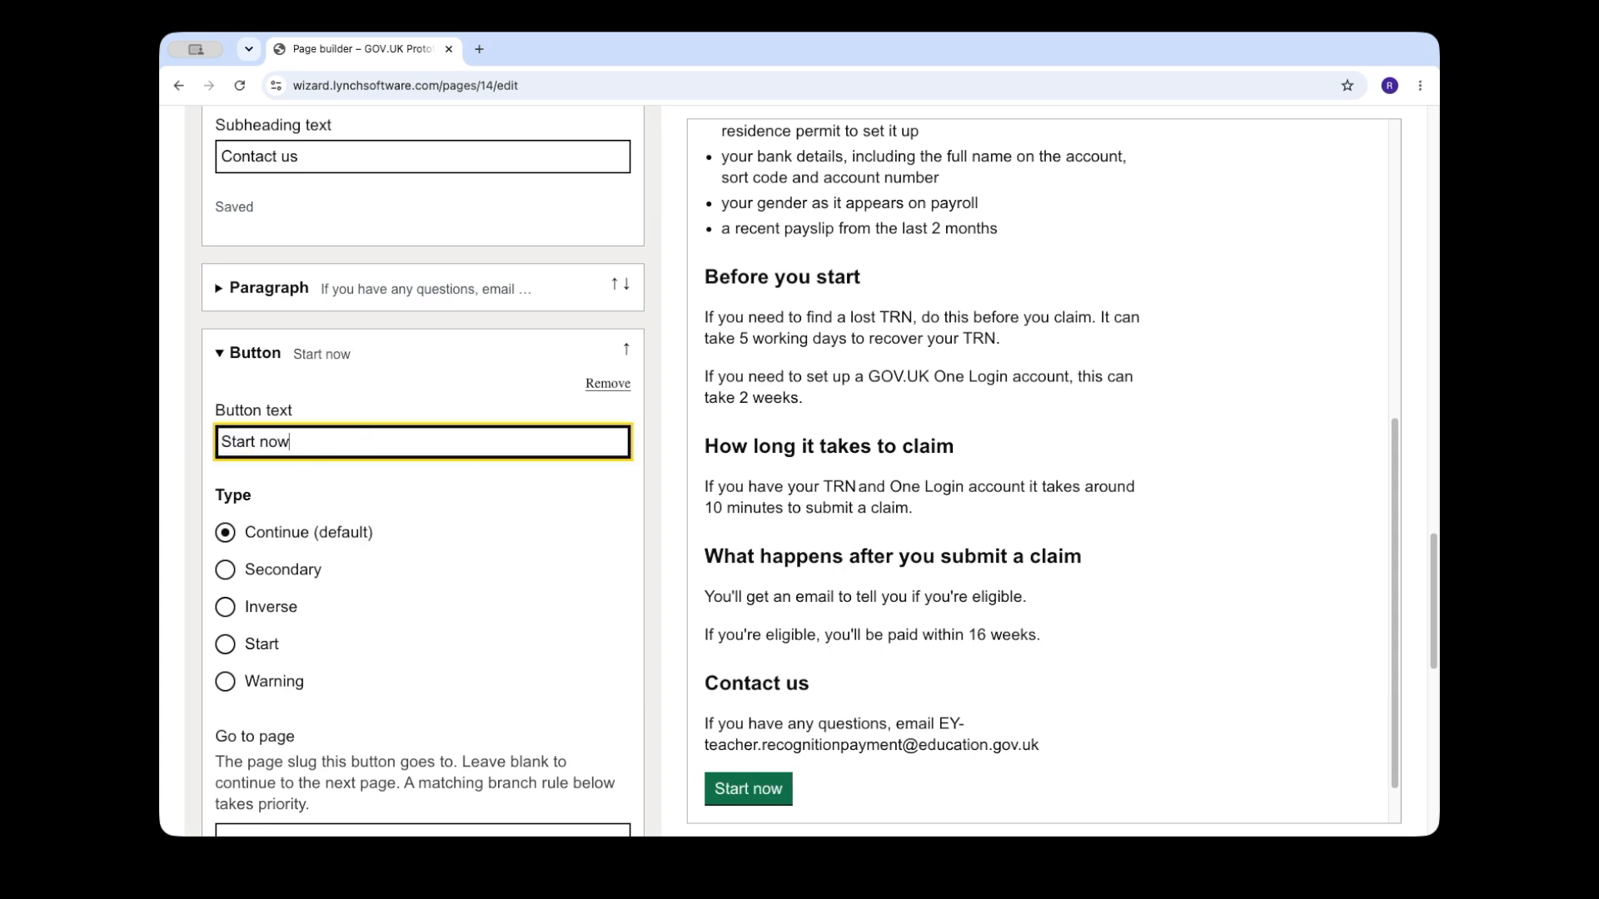
click(233, 643)
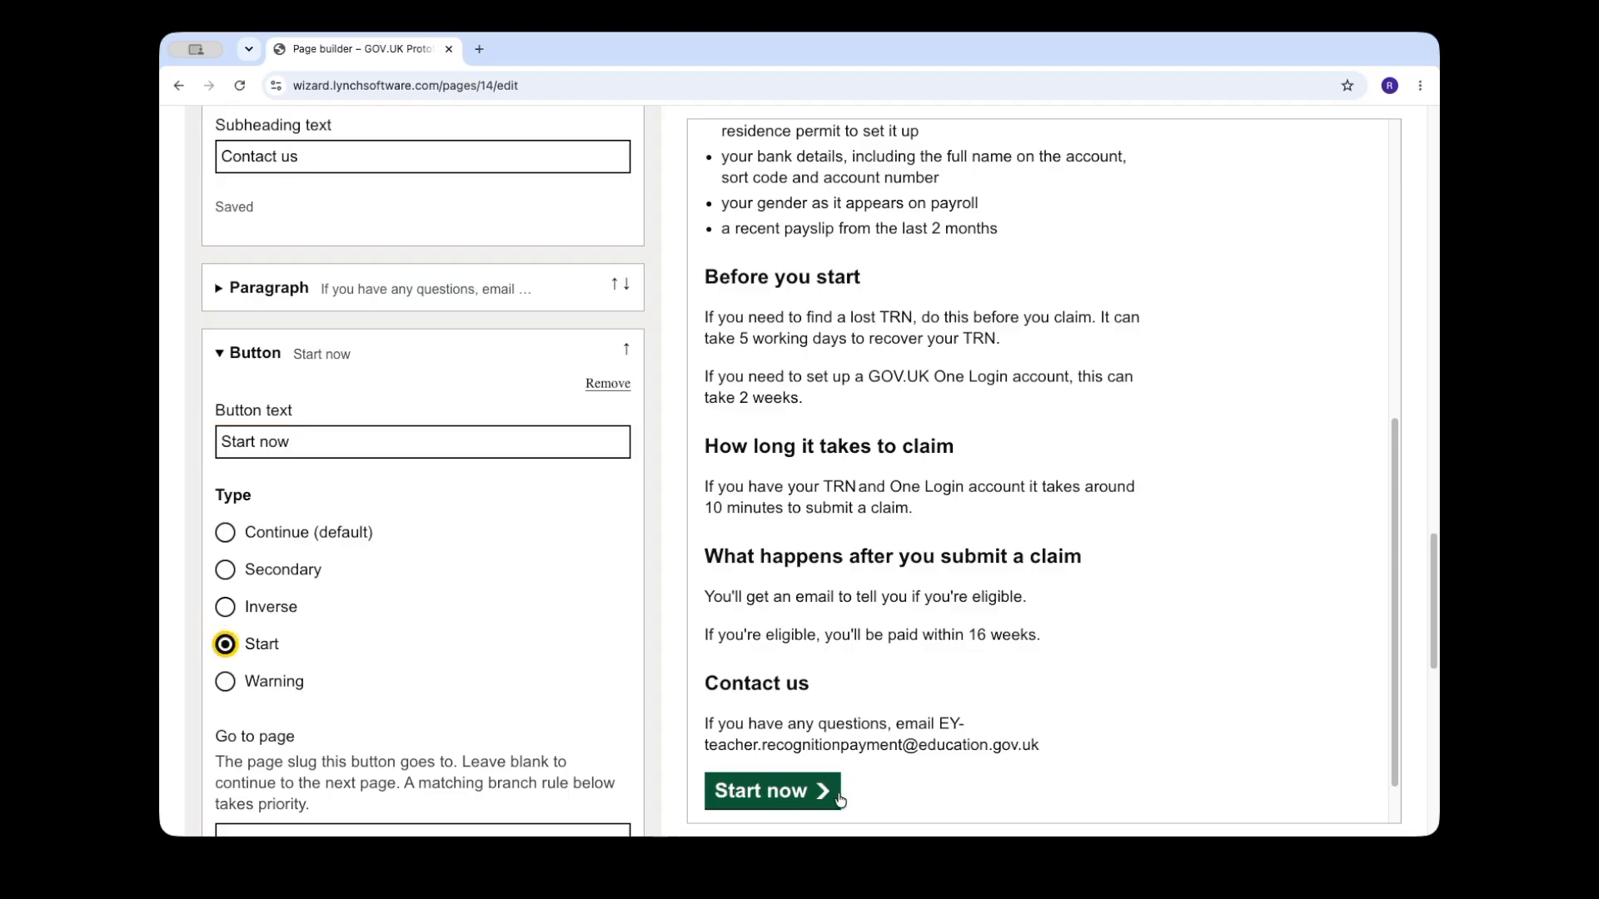
Step: Follow the Start now button in the preview to a new page and title it "Which nursery do you teach in?"
scroll(870, 730, down, 2)
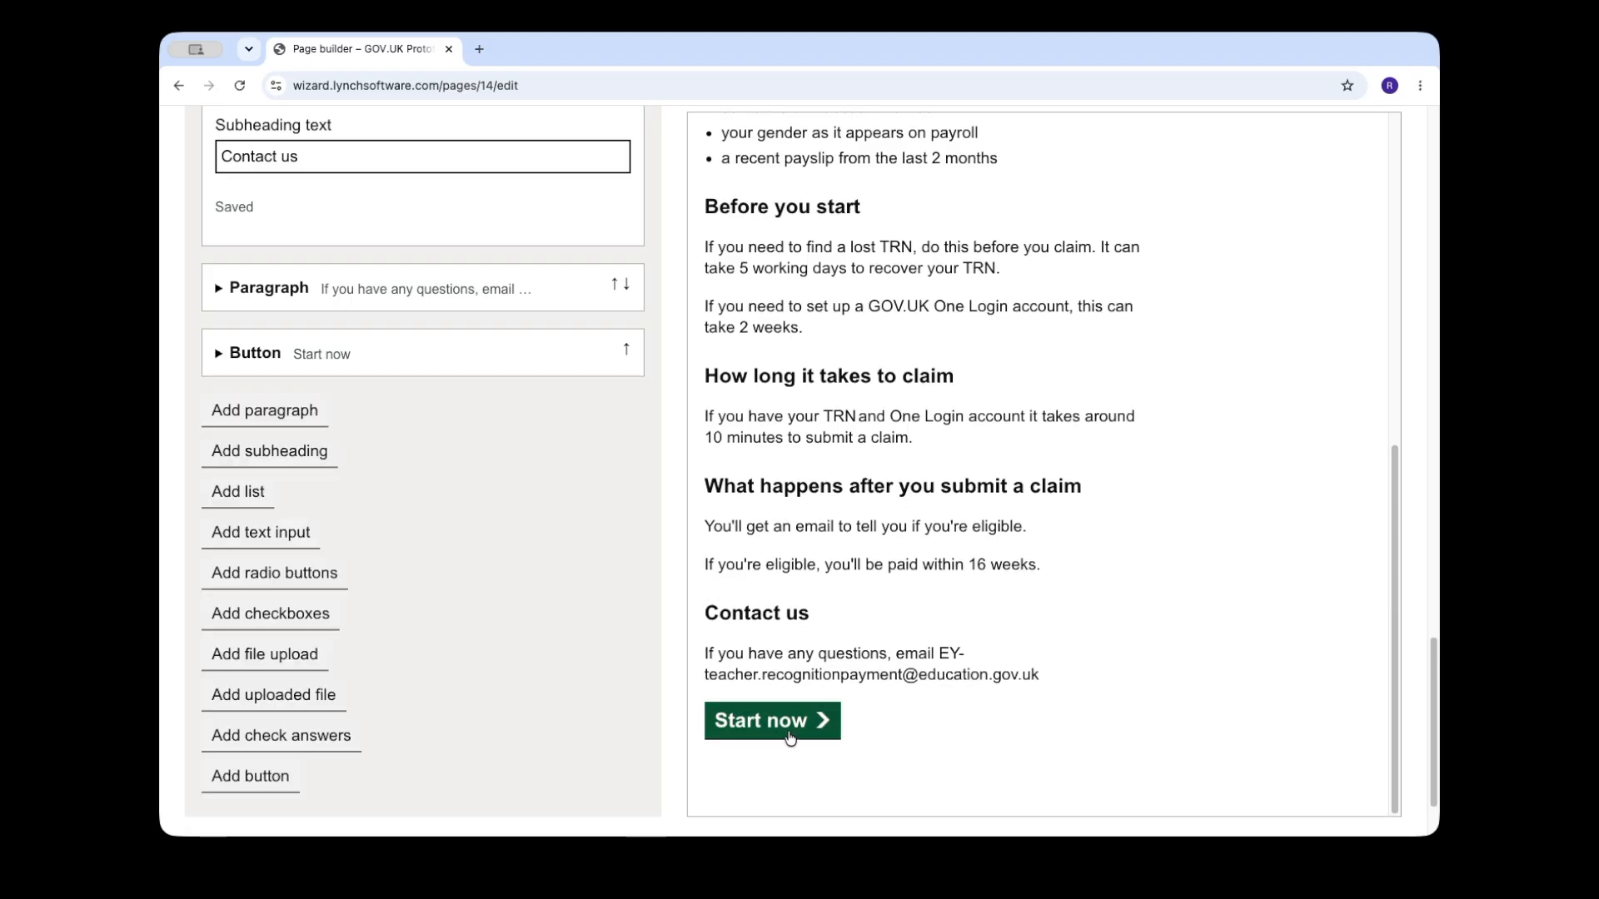
click(790, 737)
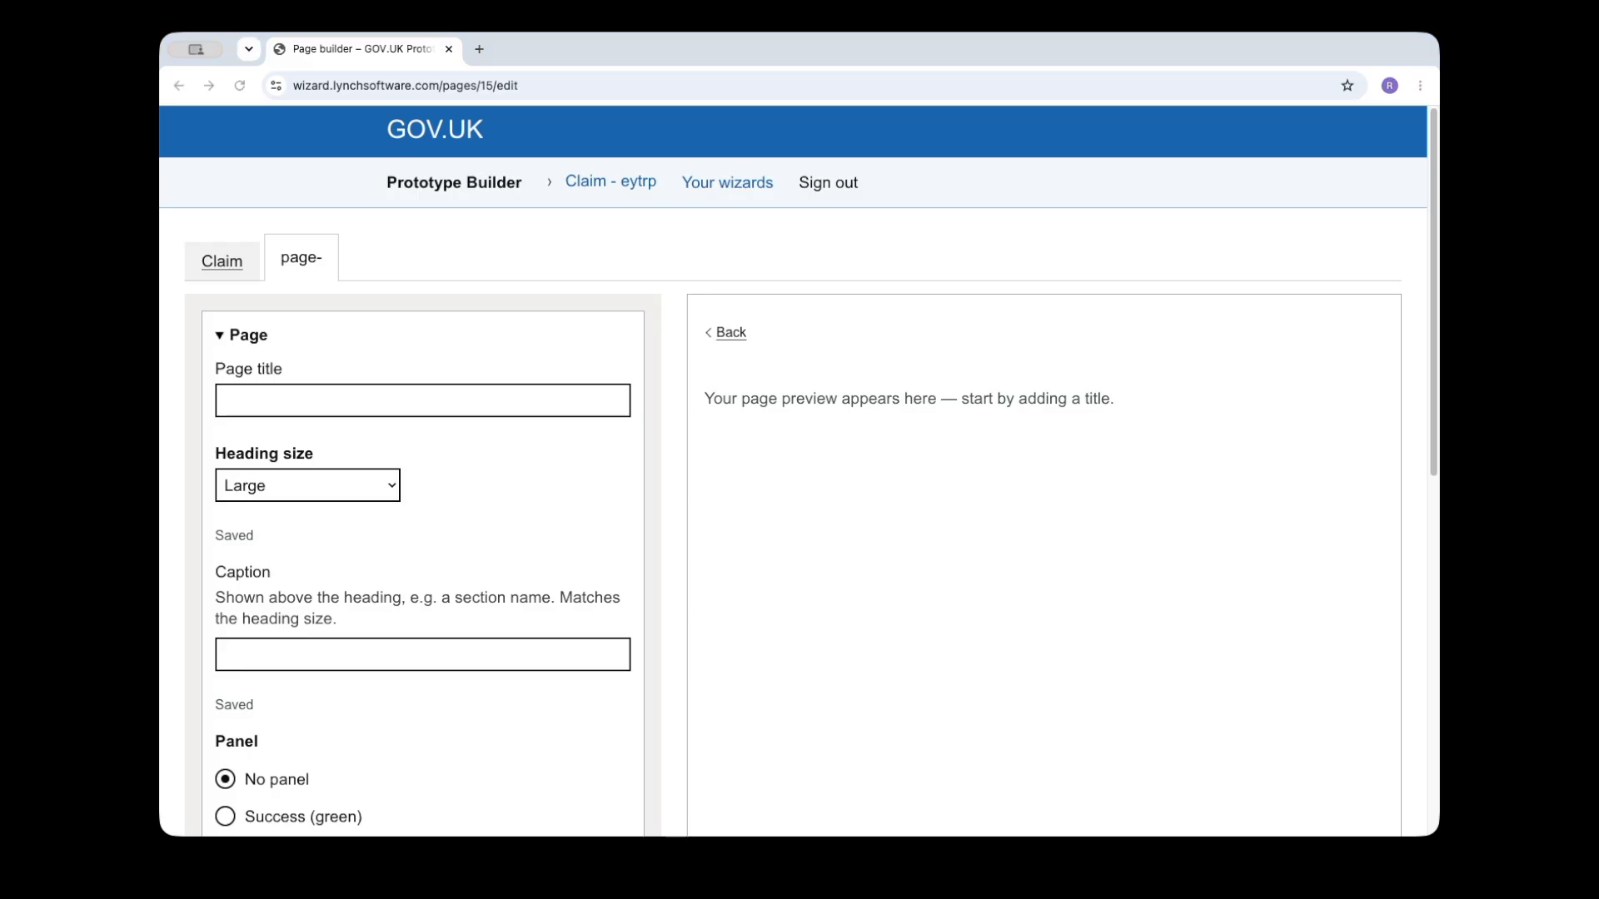
click(500, 407)
key(Down)
key(Down)
key(Down)
key(Down)
key(Return)
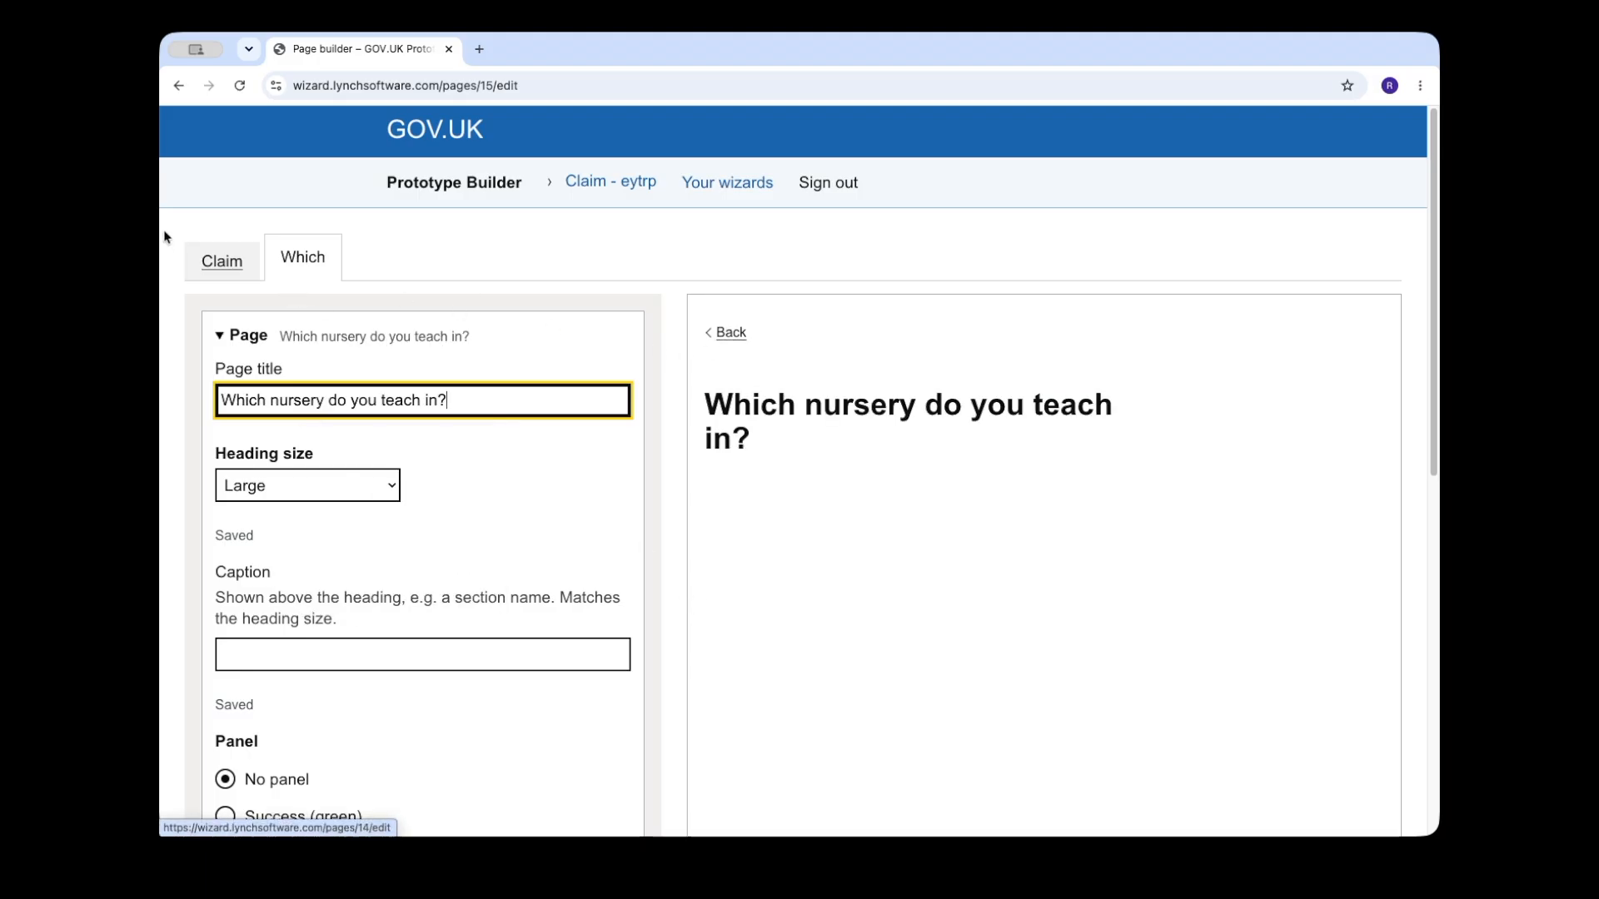
Step: Go back to the Claim page and test that its Start now button leads to the nursery question page
click(221, 279)
scroll(887, 632, down, 9)
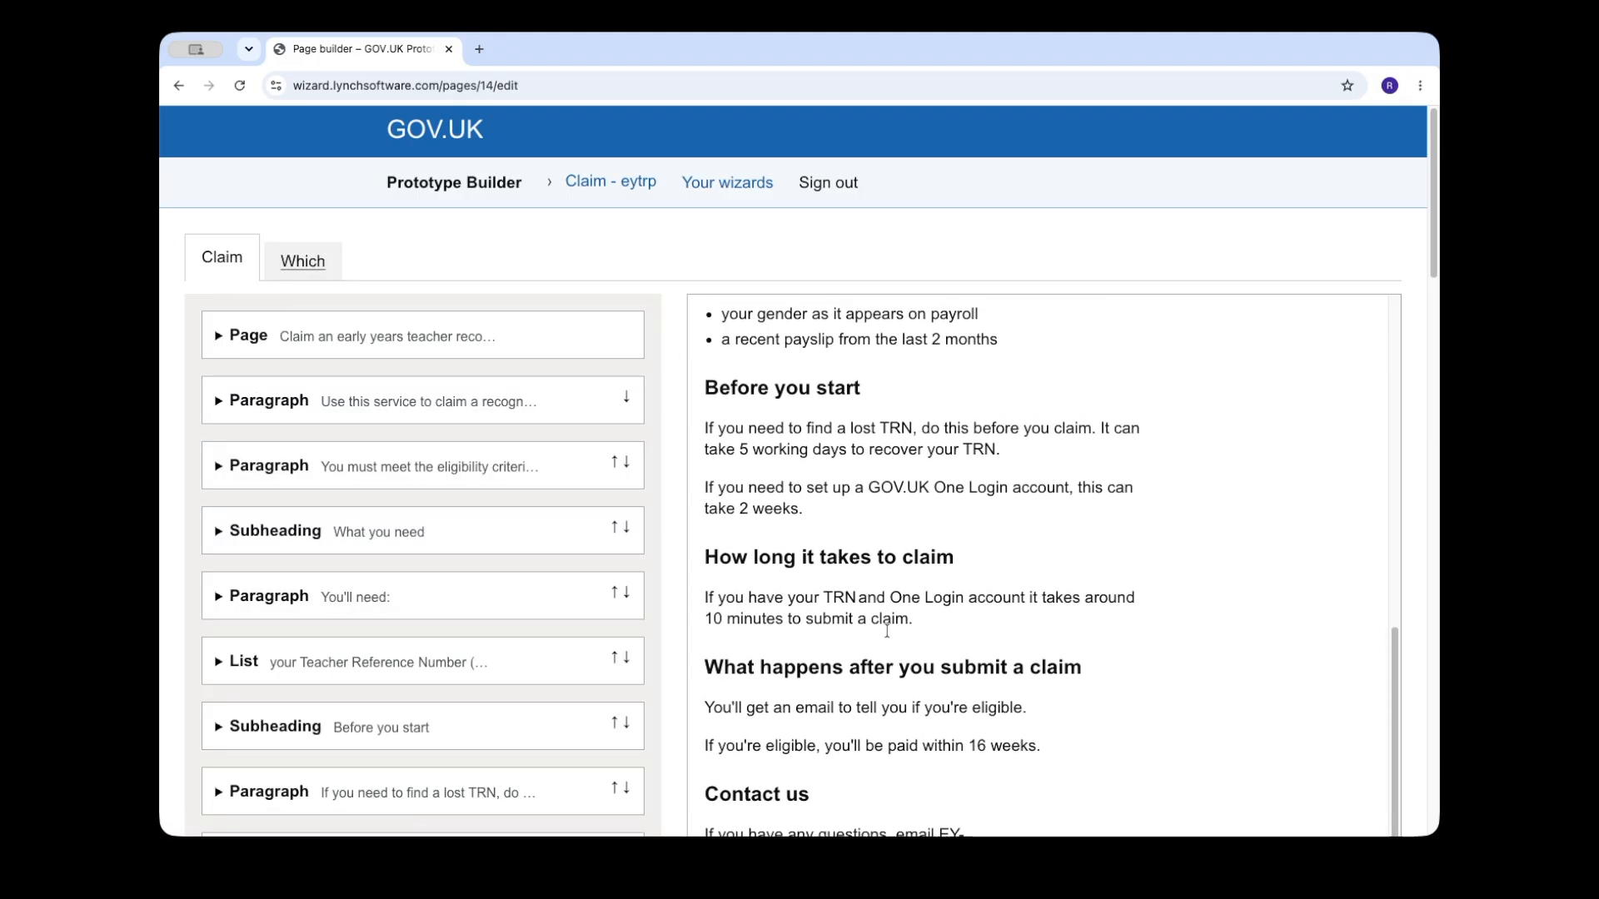
scroll(847, 685, down, 6)
click(772, 728)
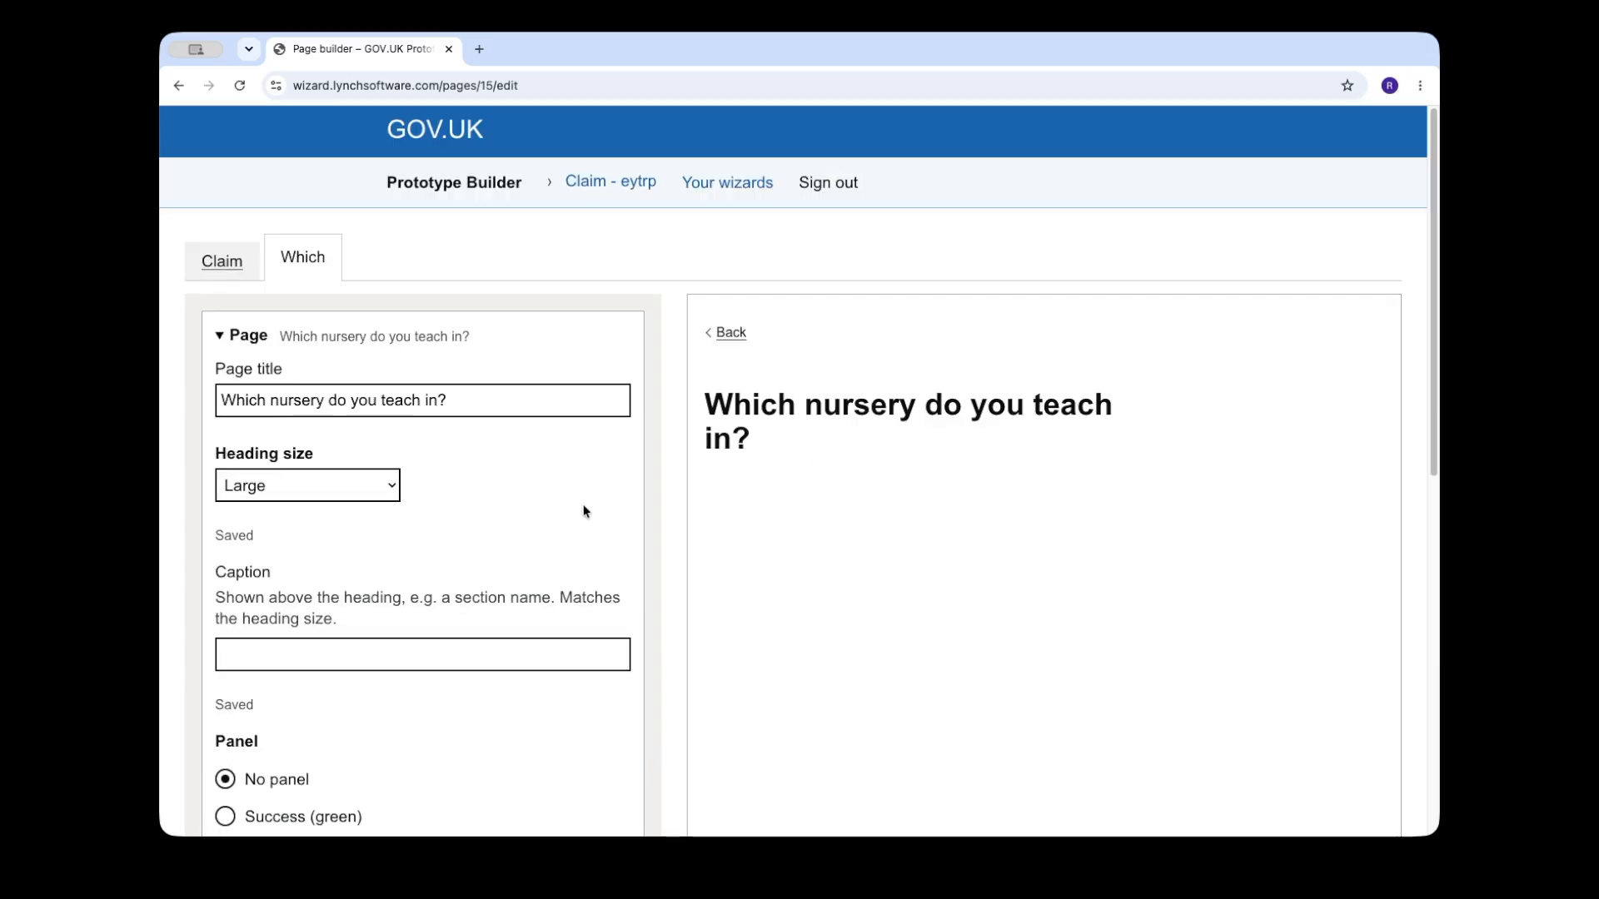
Step: Add two paragraphs under the nursery question: one on working in more than one setting, one on CoDP providers missing from the search
click(235, 335)
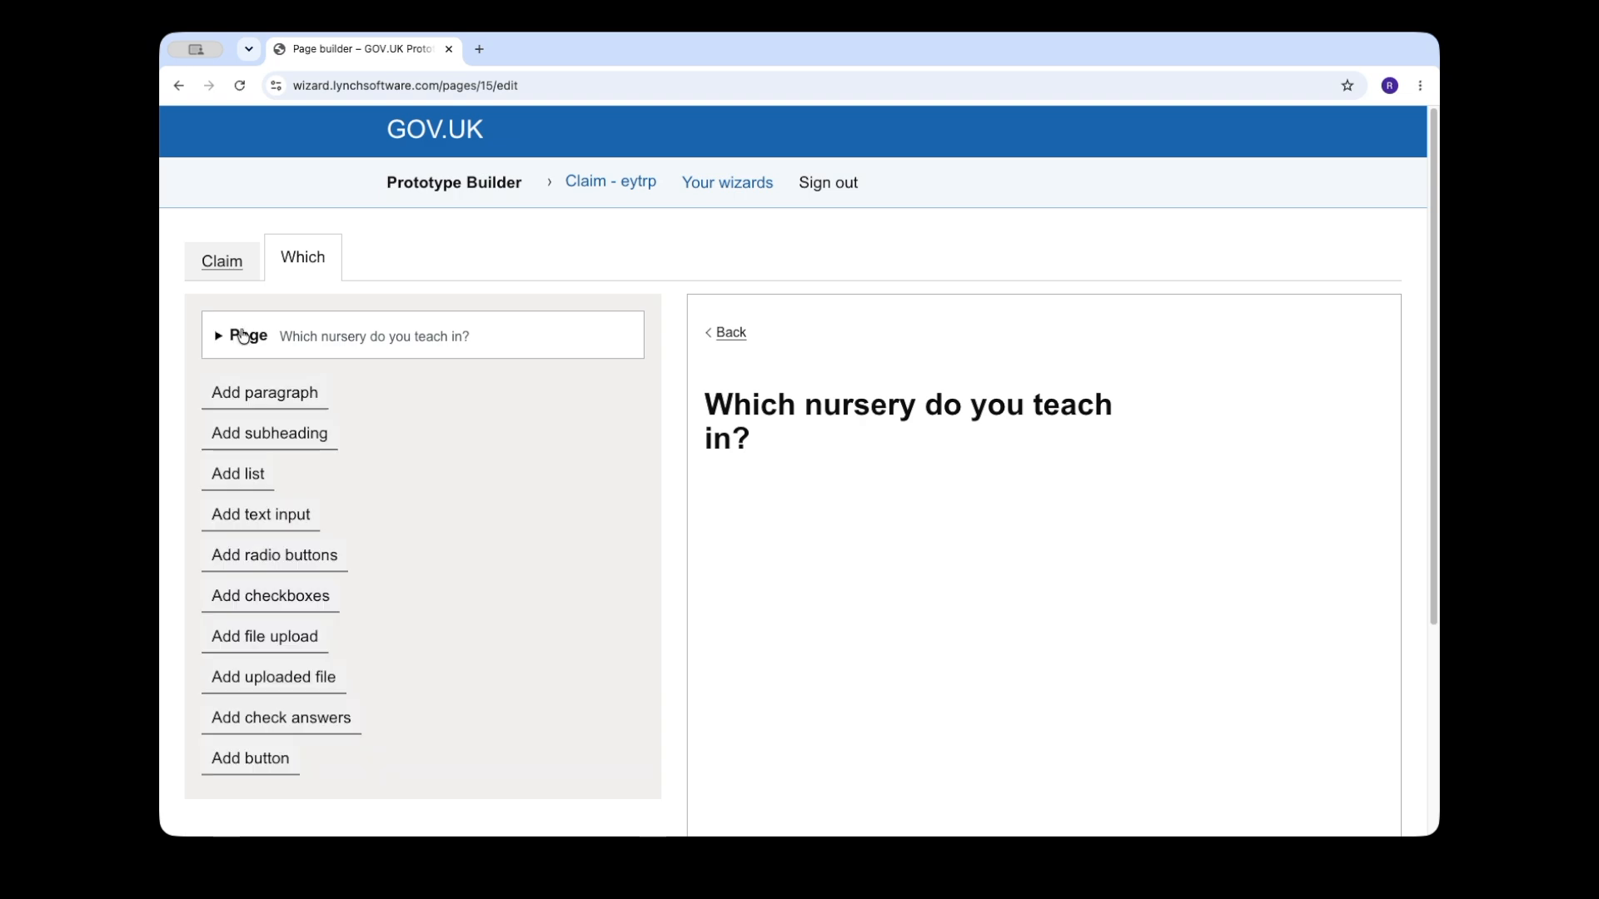
click(309, 393)
key(super+Tab)
click(382, 500)
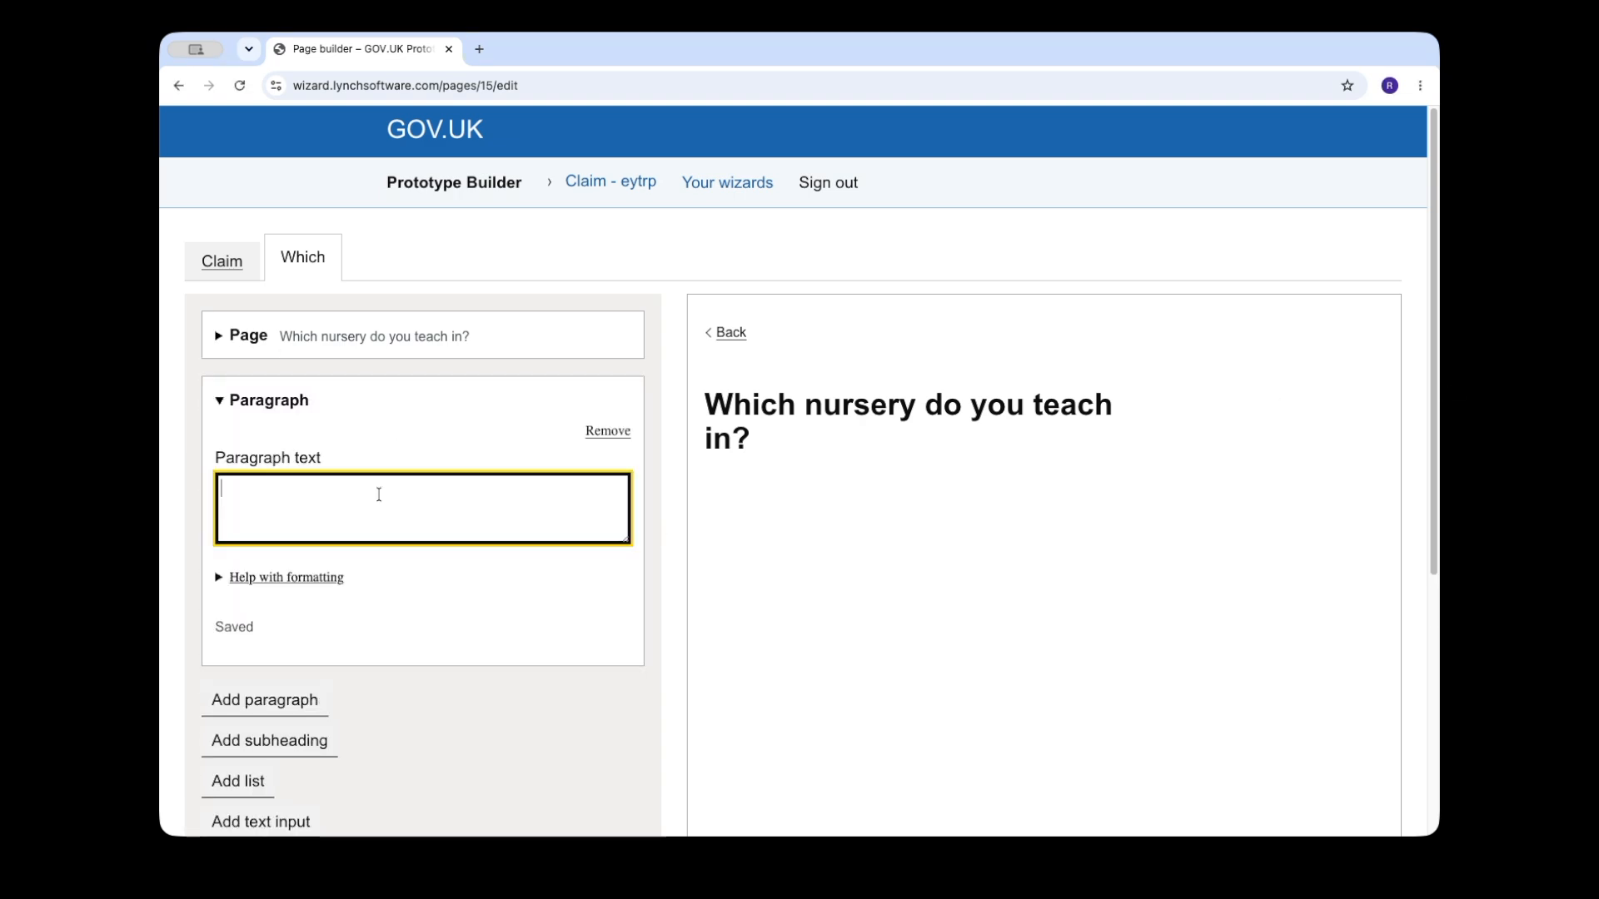
key(super+v)
scroll(447, 561, down, 1)
scroll(447, 561, down, 2)
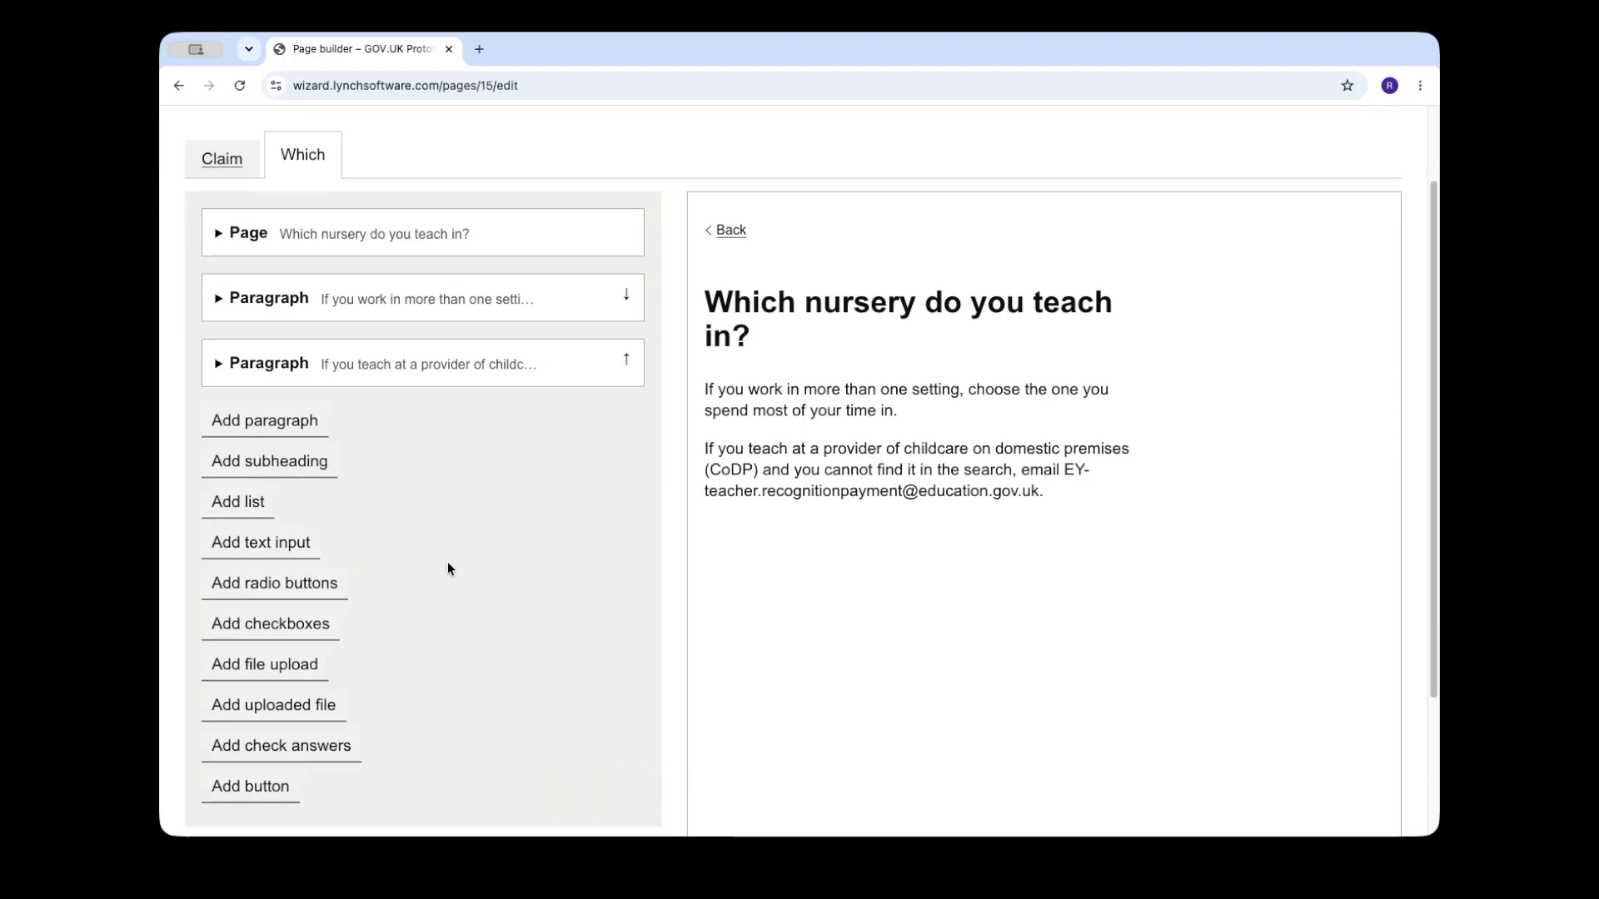
Step: Add a text input labelled "Enter nursery name or postcode" with the hint "Search by name or postcode."
click(270, 557)
scroll(551, 562, down, 2)
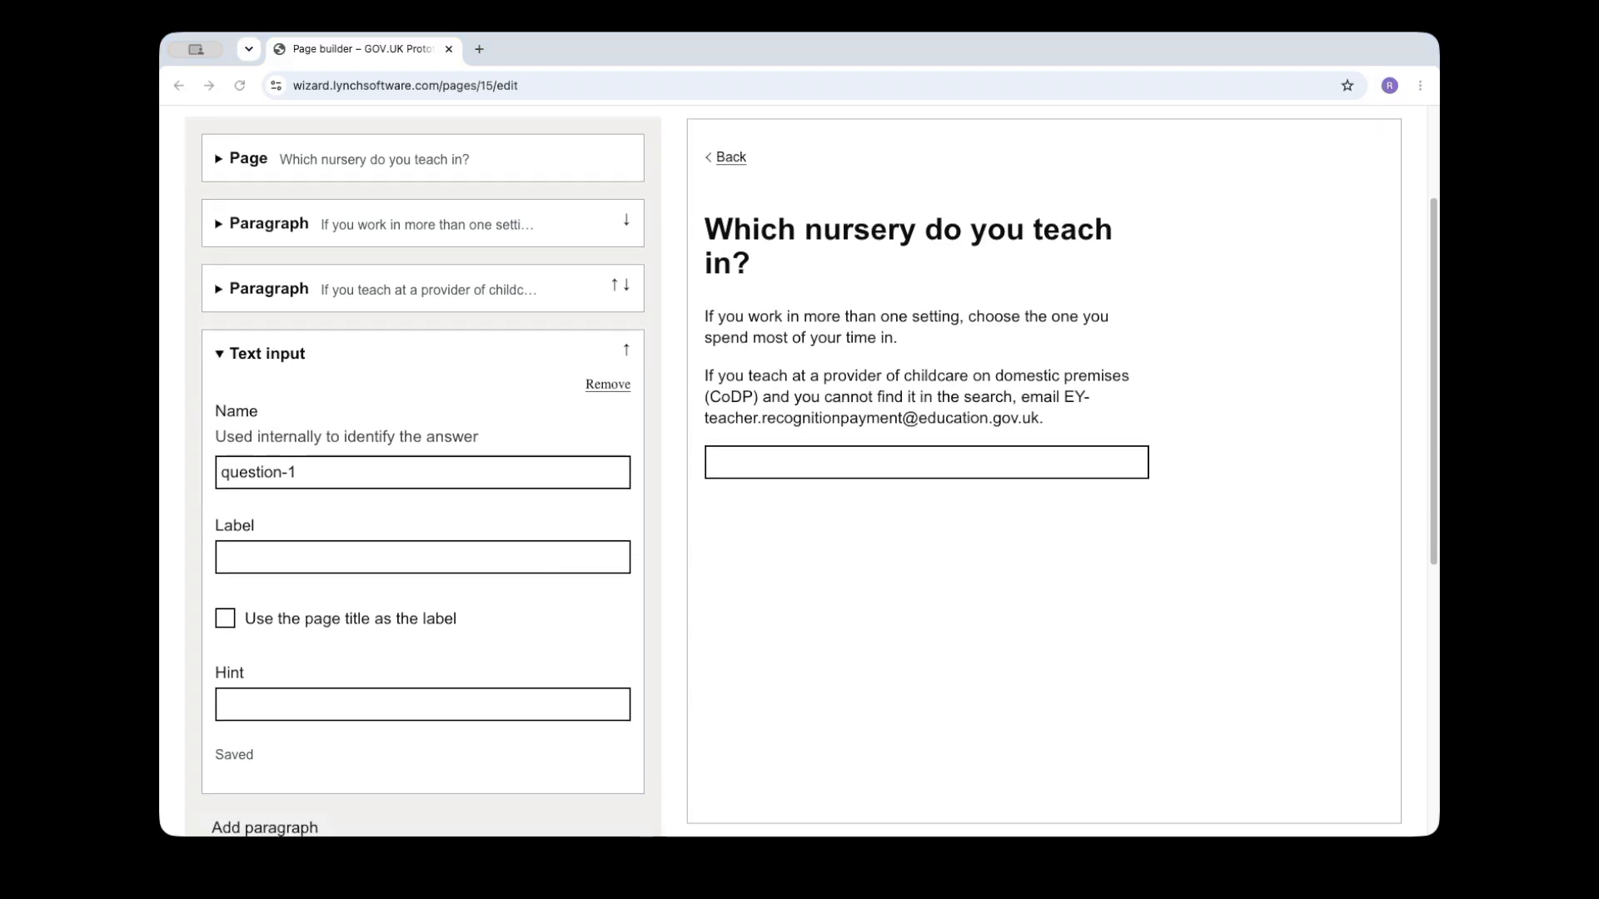
click(348, 557)
key(Down)
key(Down)
key(Down)
key(Down)
key(Return)
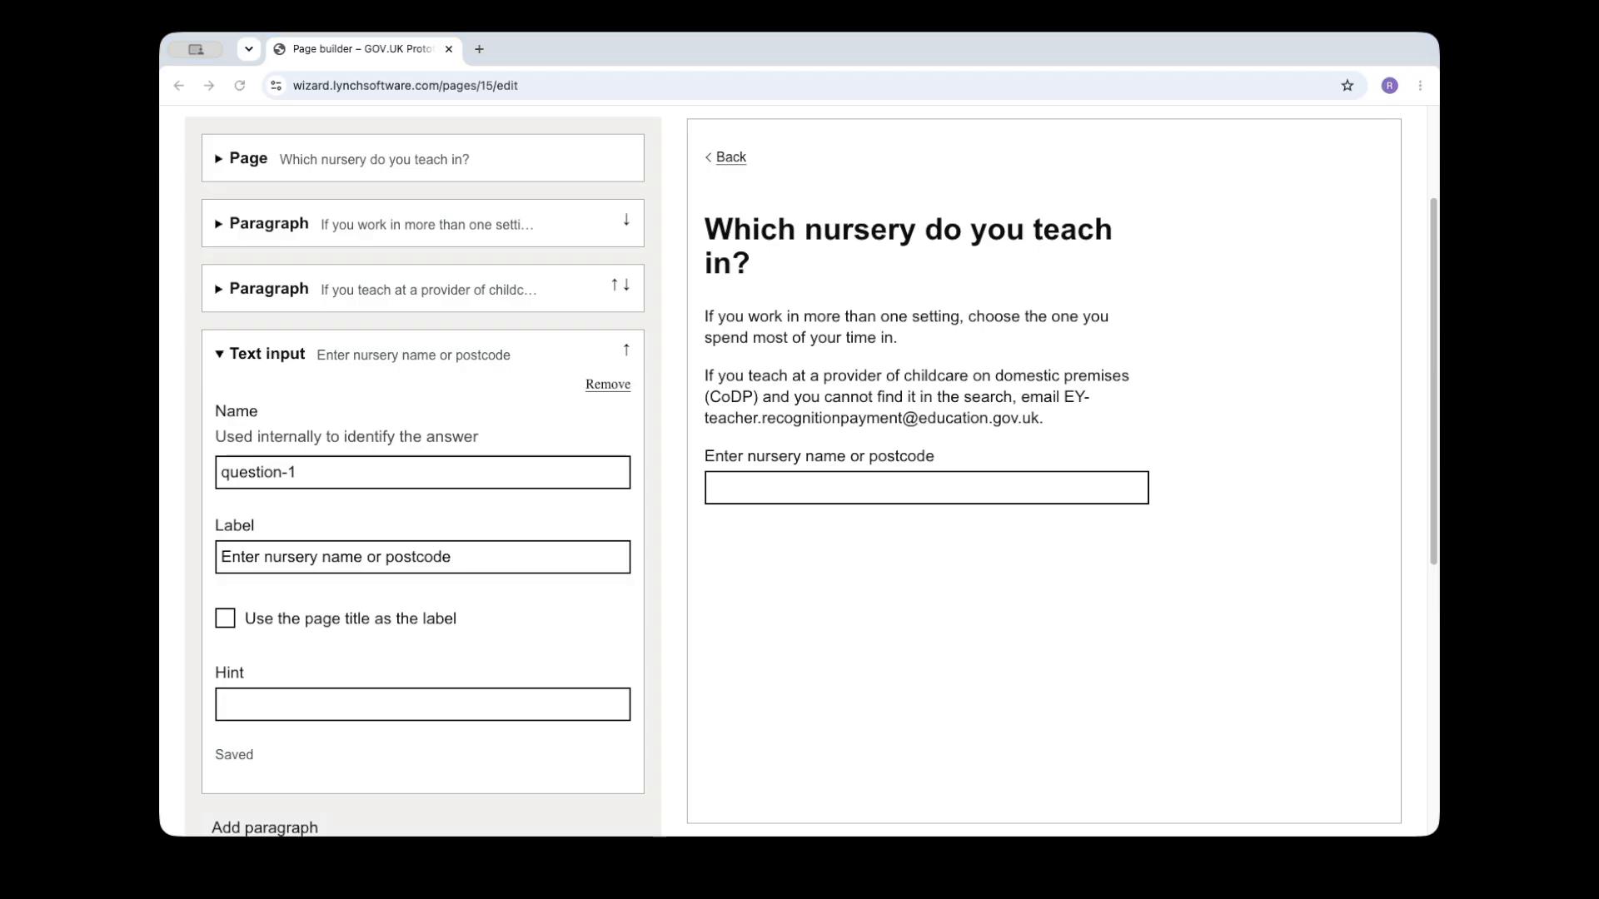
click(430, 706)
click(426, 708)
text(Search by name or postcode.)
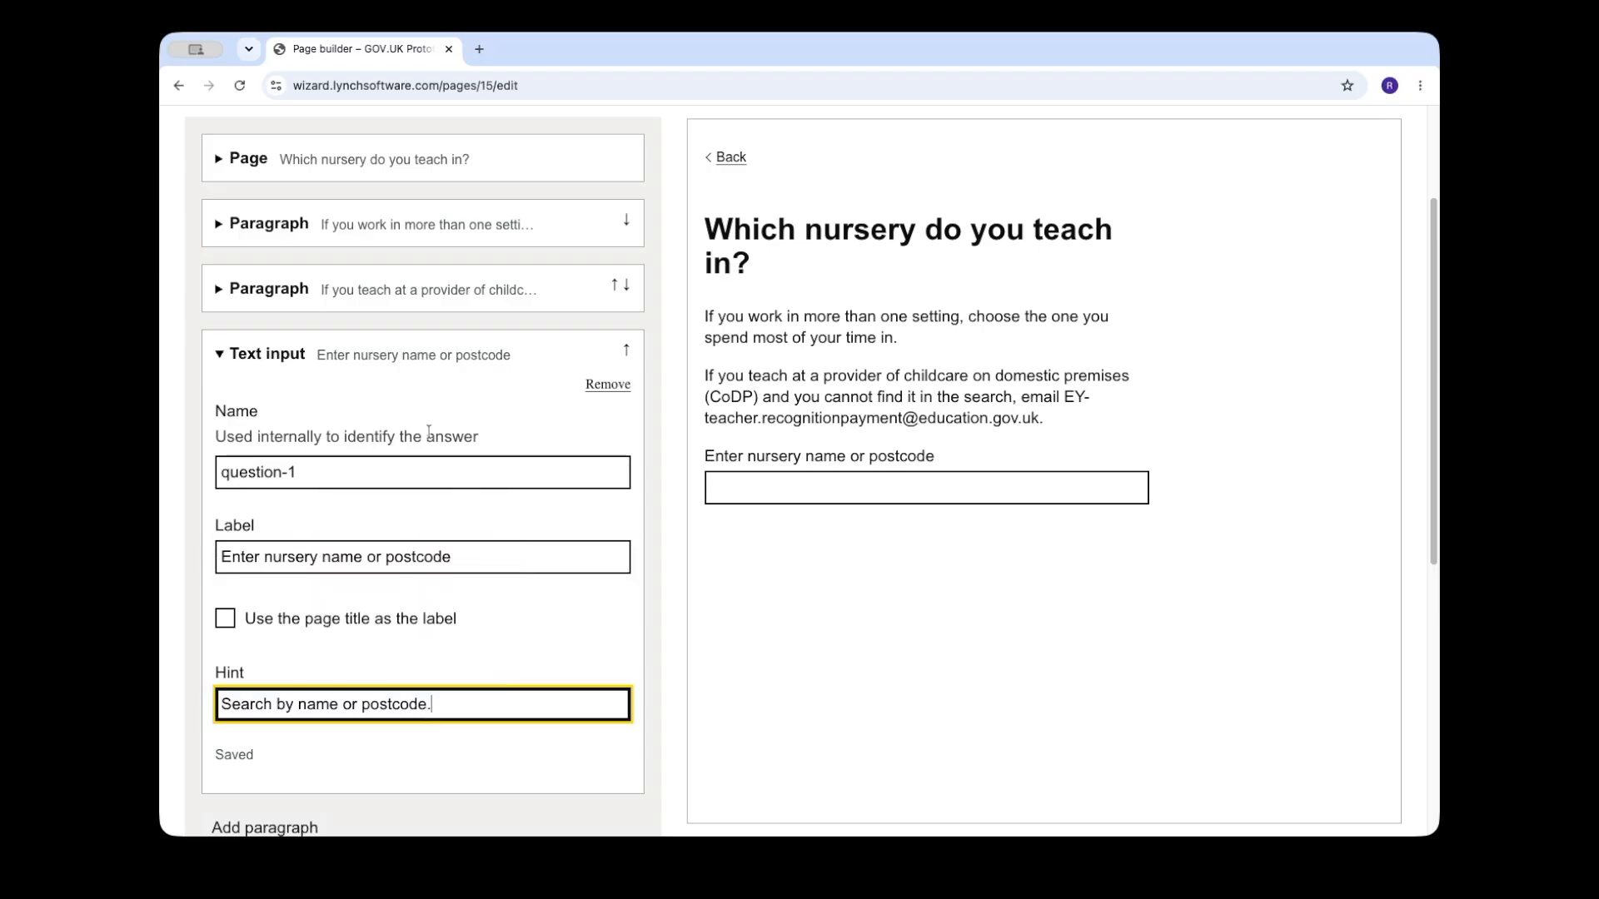
click(282, 366)
Step: Add a Continue button below the text input and follow it in the preview to a new page
click(250, 776)
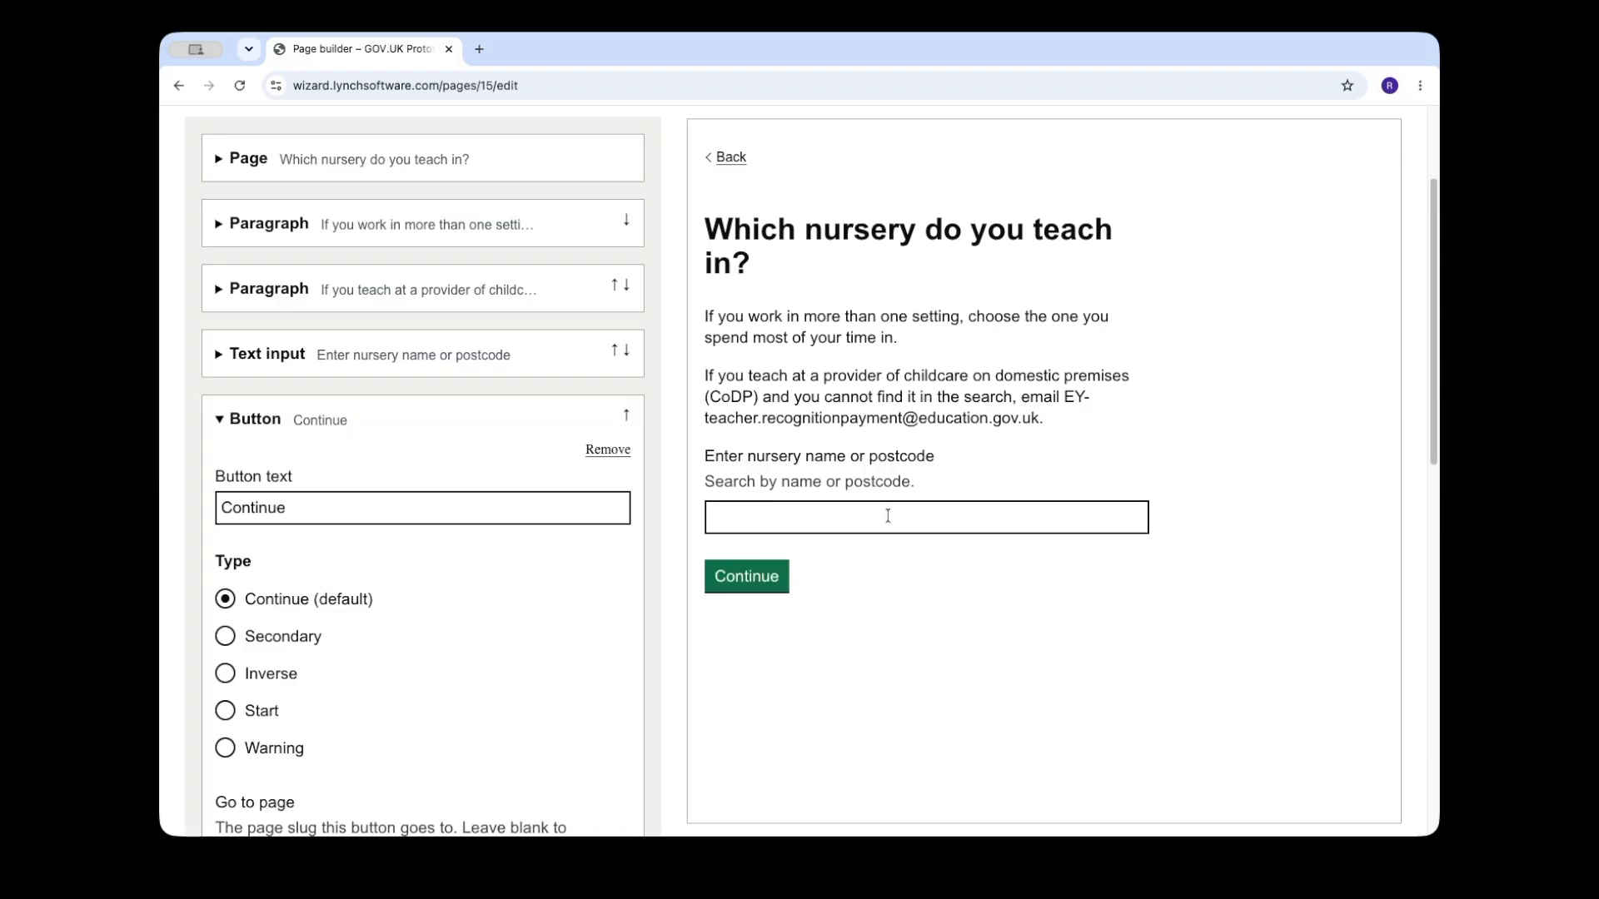
click(760, 589)
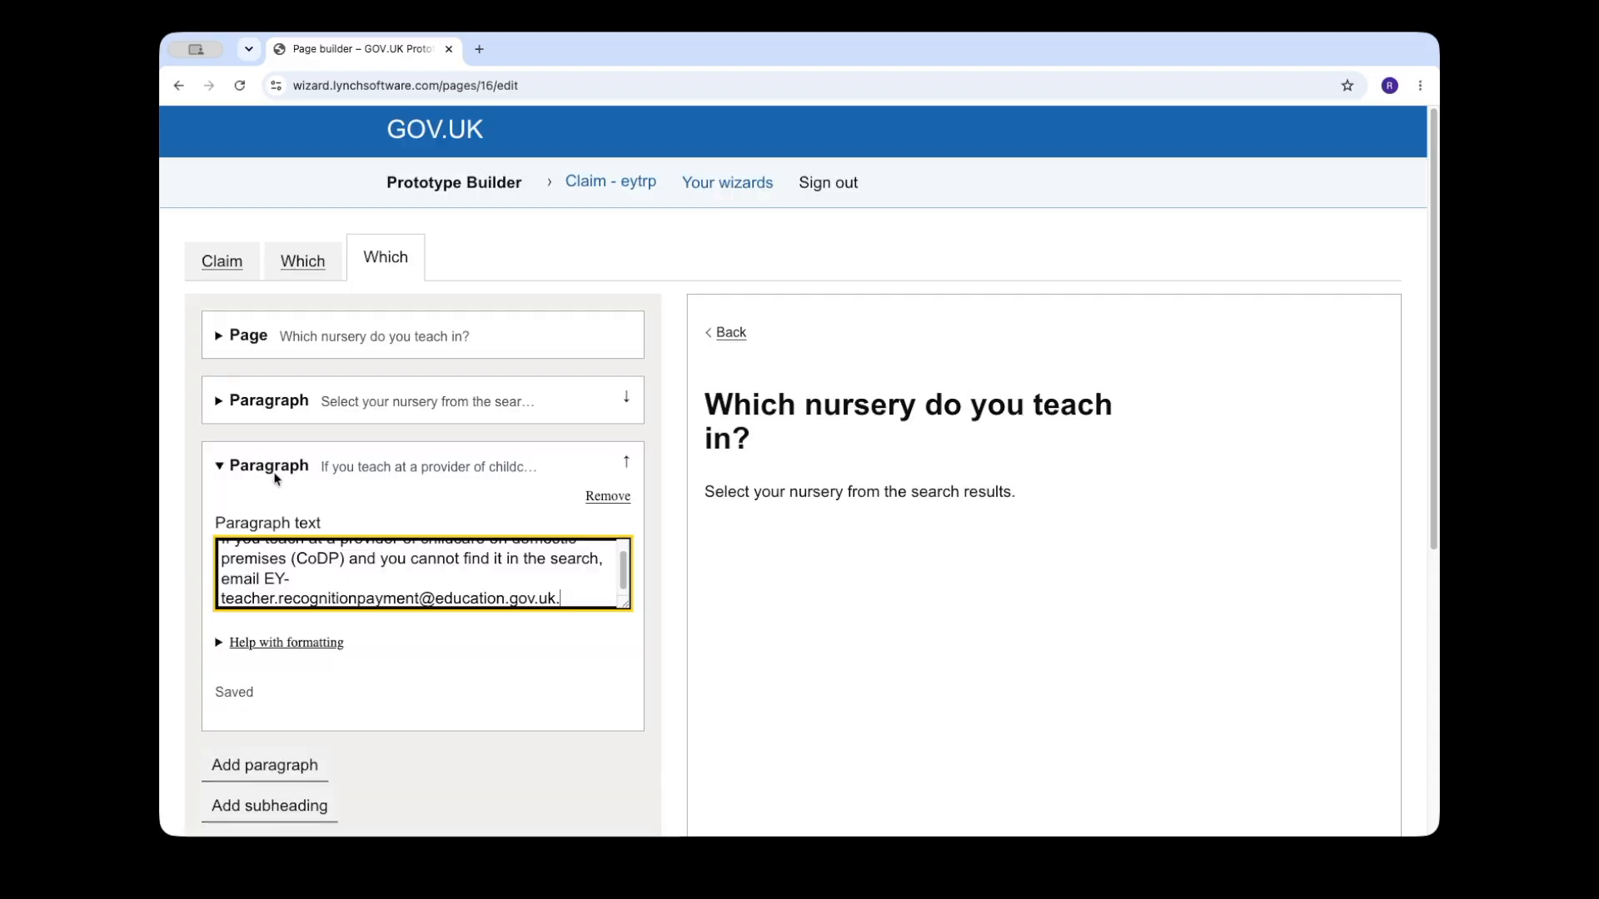
Step: Add radio buttons labelled by the page title, with options Little Stars Nursery, Sunshine Daycare, Rainbow Preschool, Oak Tree Nursery and Meadow View Children Centre with addresses
click(292, 694)
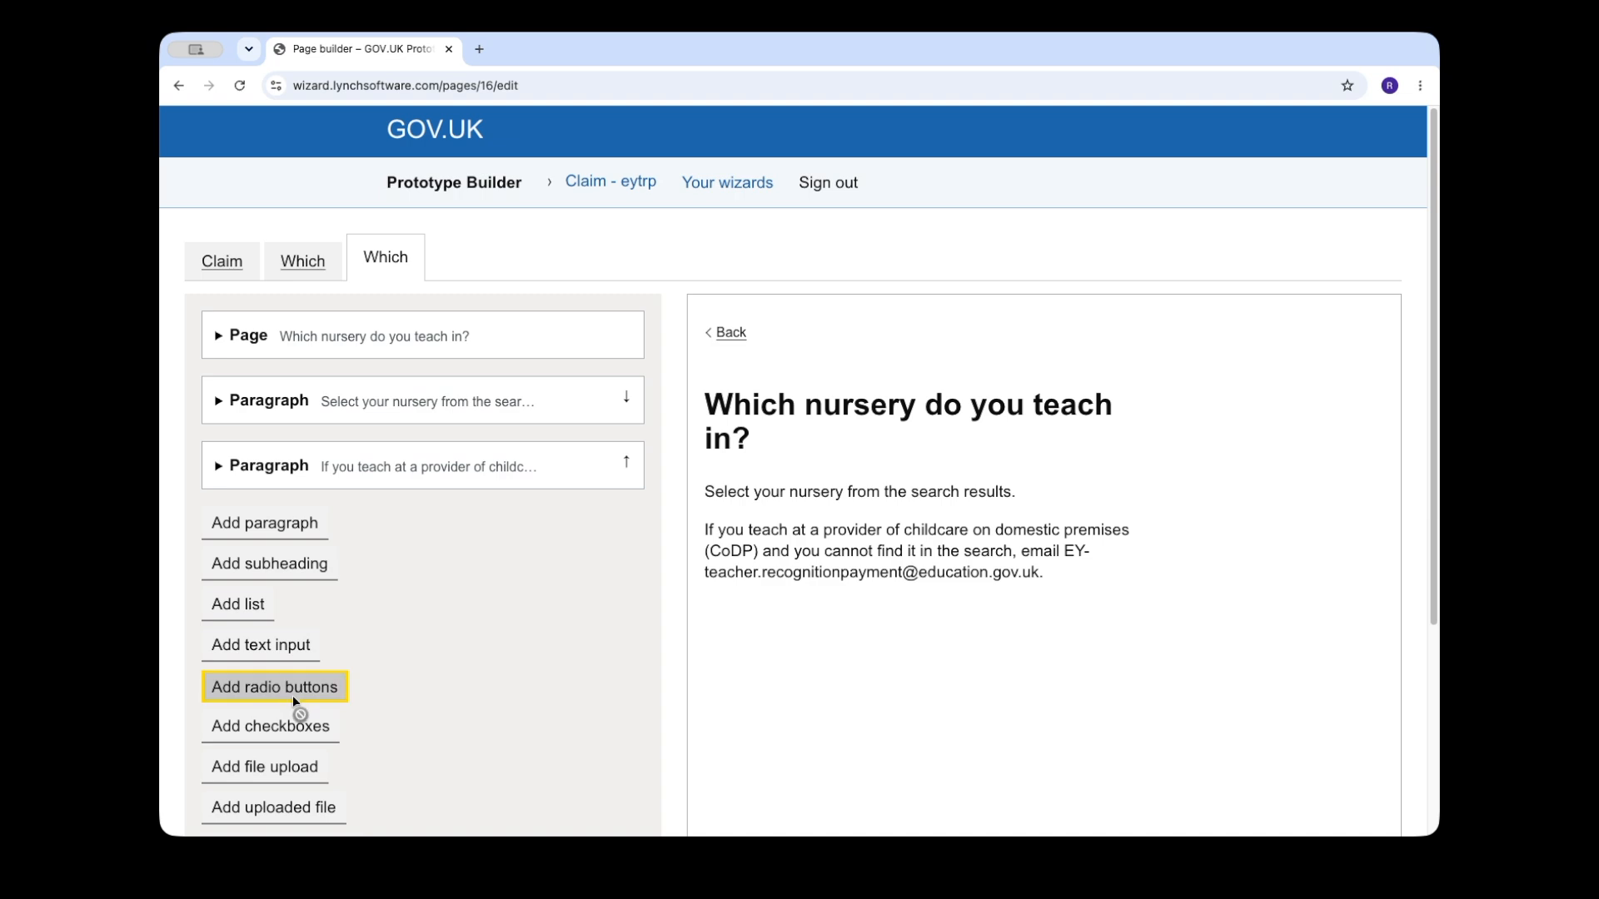
scroll(451, 679, down, 3)
scroll(451, 683, down, 2)
click(364, 646)
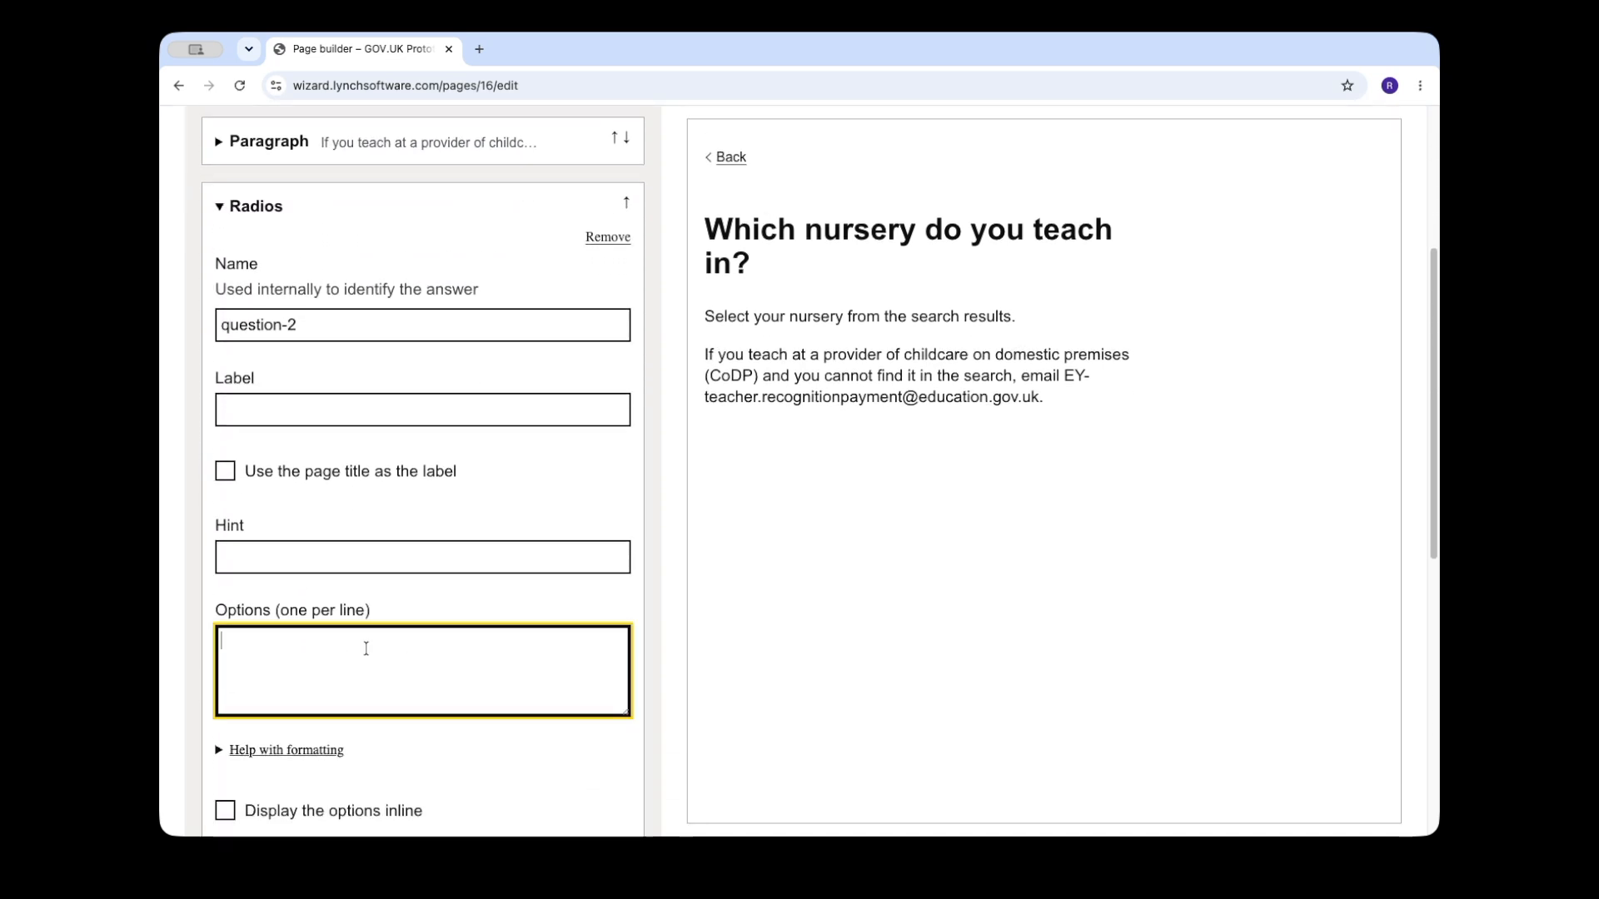
text(Little Stars Nursery, 123 High Street, London, SW1A 1AA  Sunshine Daycare, 45 Market Road, Birmingham, B1 1BB  Rainbow Preschool, 78 King Street, Manchester, M1 2CC  Oak Tree Nursery, 9 Station Lane, Leeds, LS1 3DD  Meadow View Children Centre, 56 Park Avenue, Middlesborough, BS1 4EE)
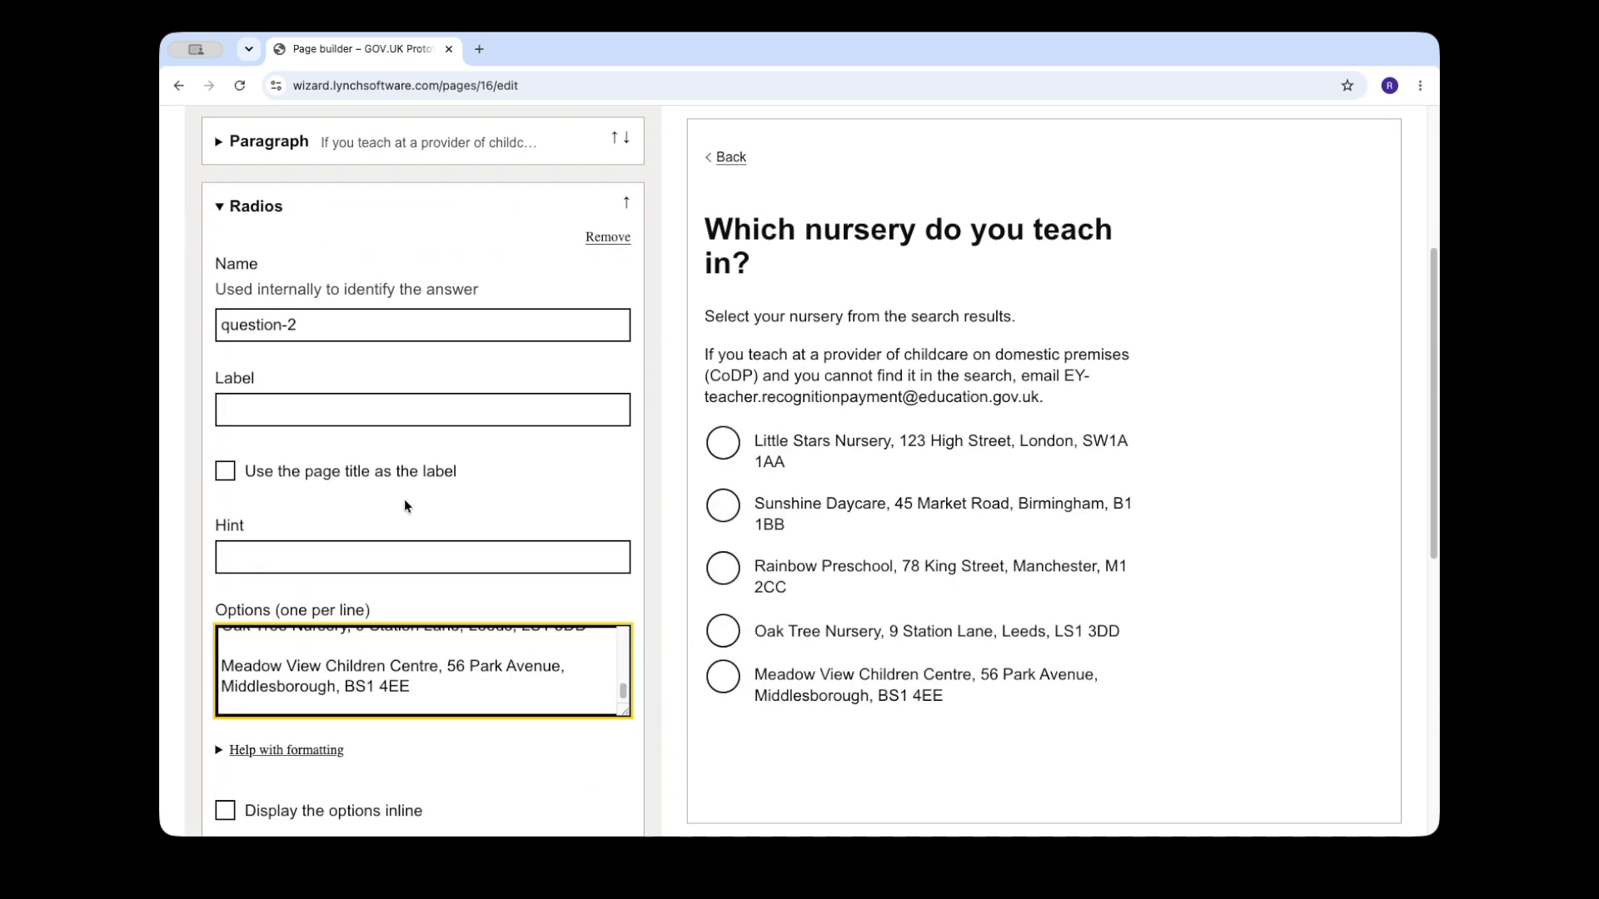
click(338, 471)
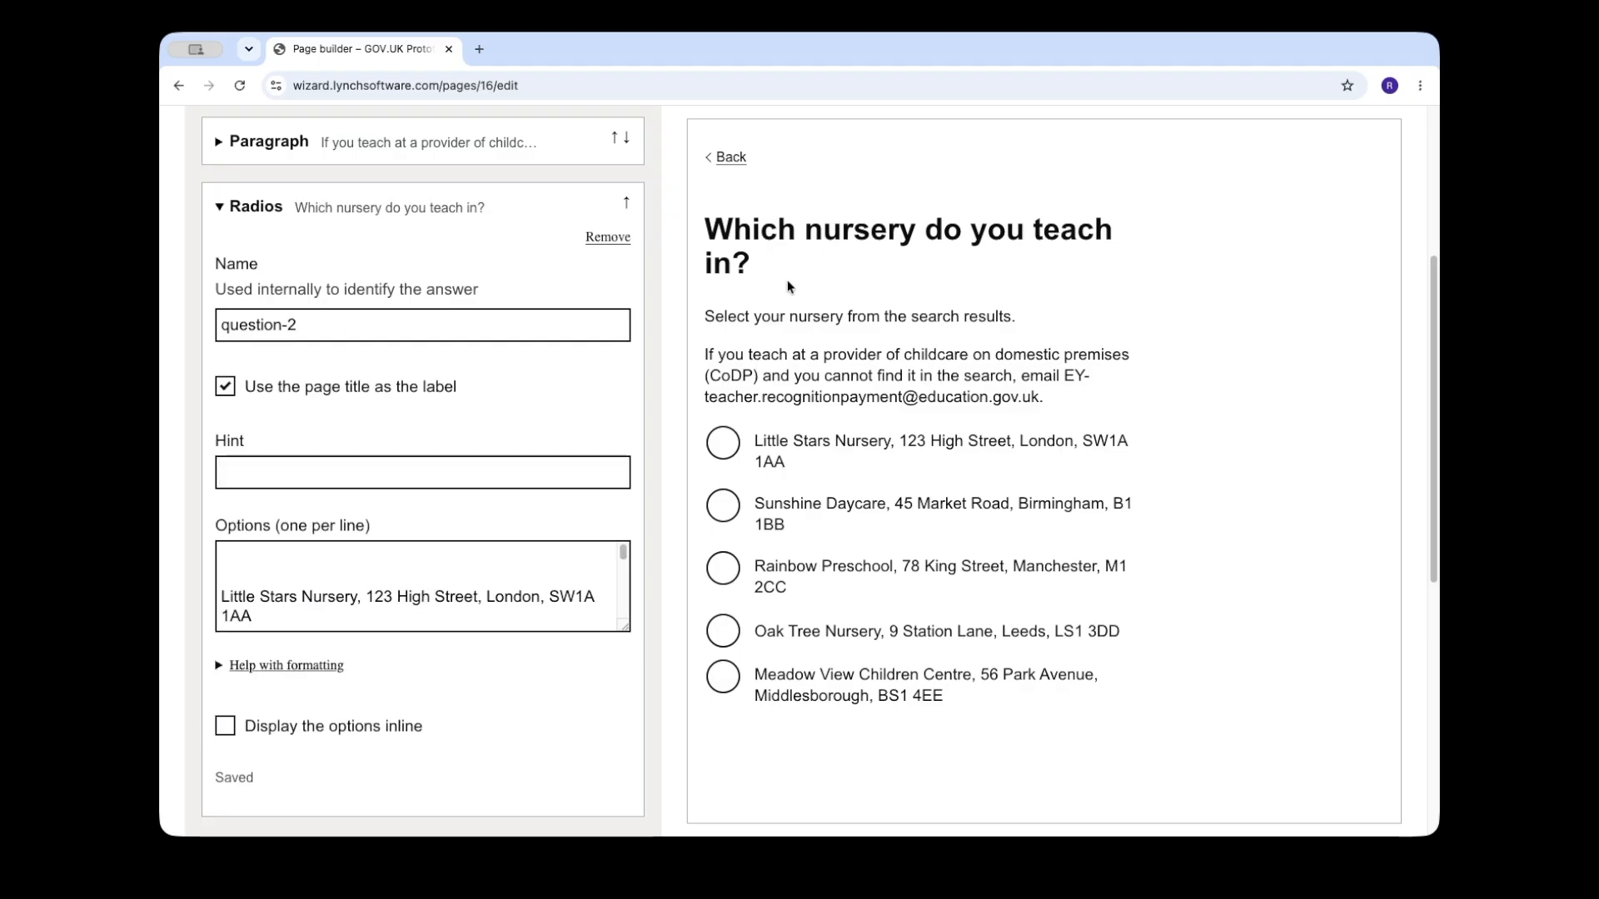
click(250, 207)
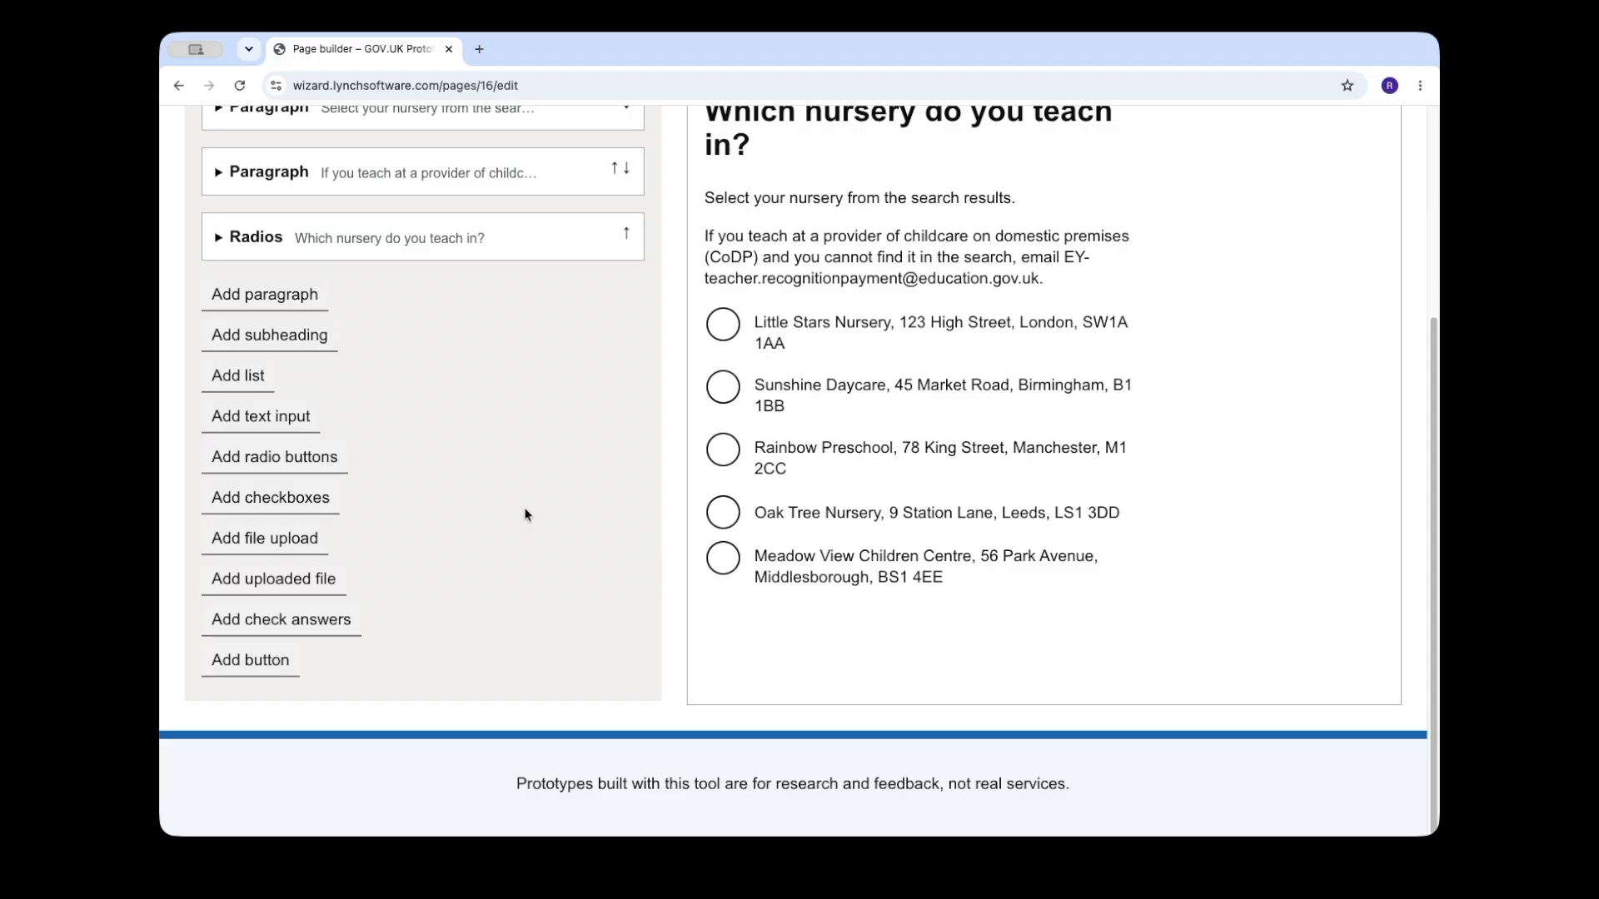
Step: Add a Continue button with a branching rule for when the answer to question-2 is Meadow View Children Centre
click(263, 669)
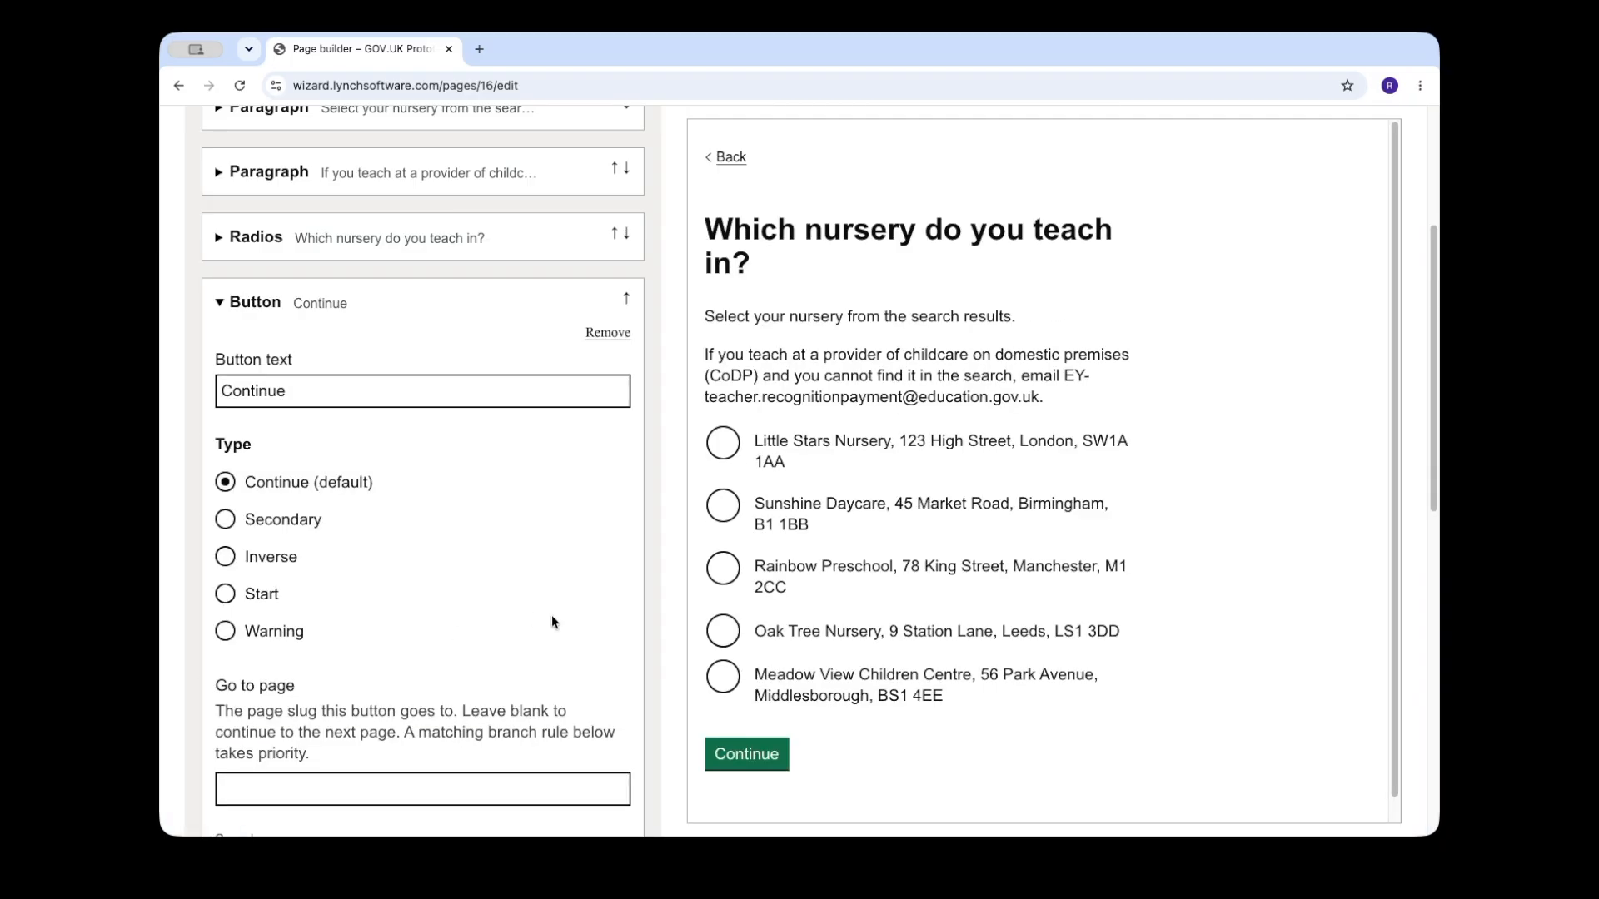
scroll(543, 628, down, 5)
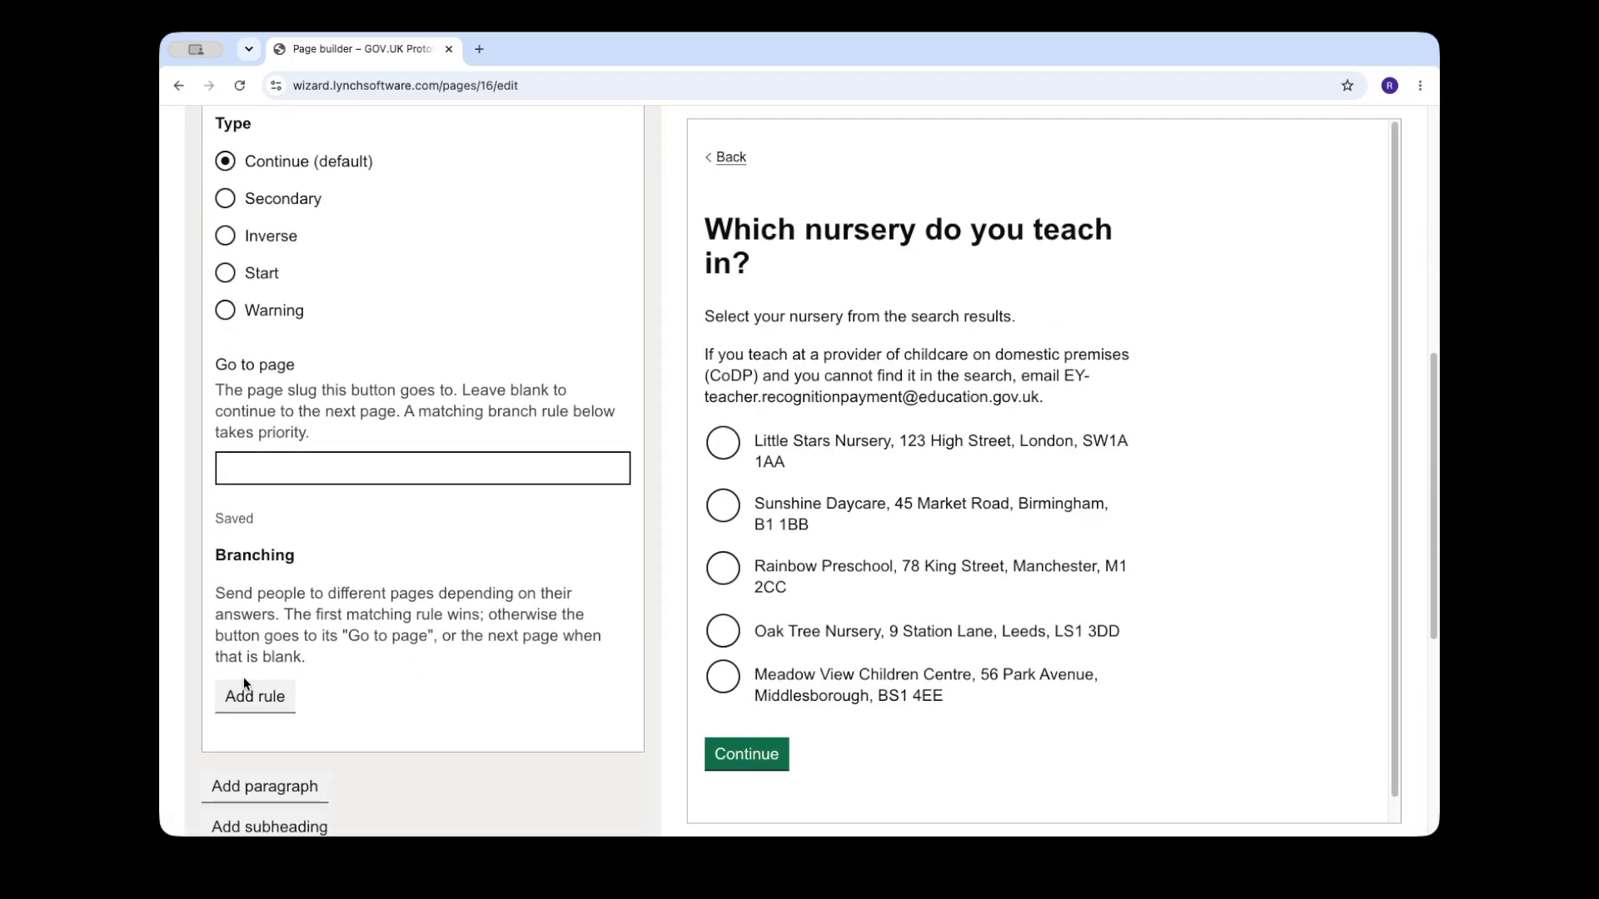
click(275, 704)
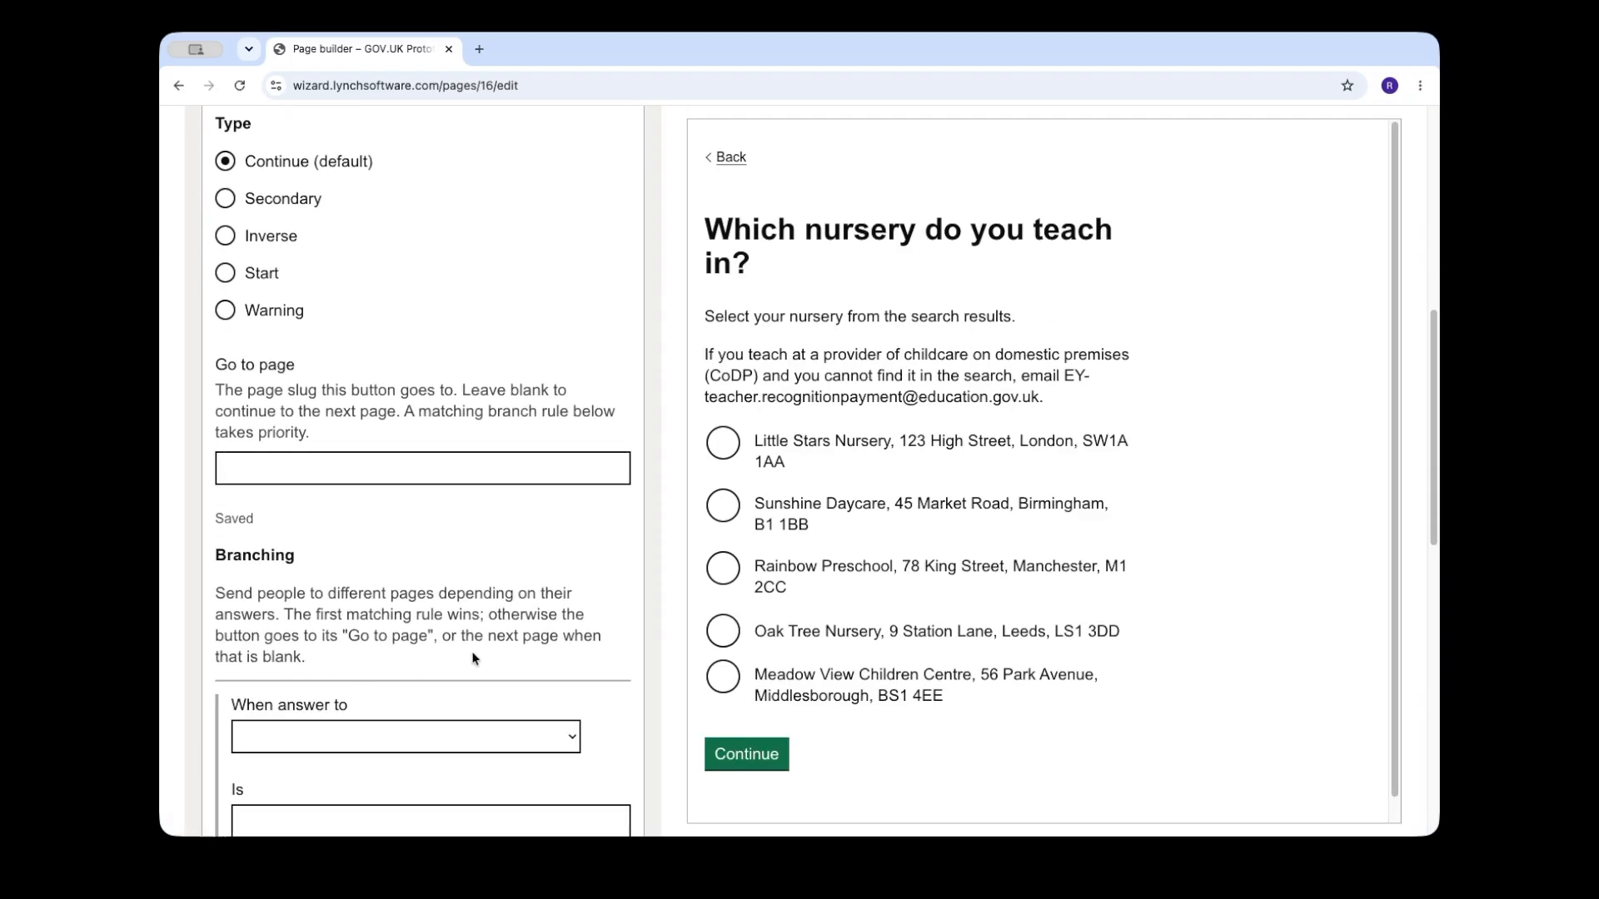
scroll(473, 653, down, 3)
click(502, 637)
click(475, 683)
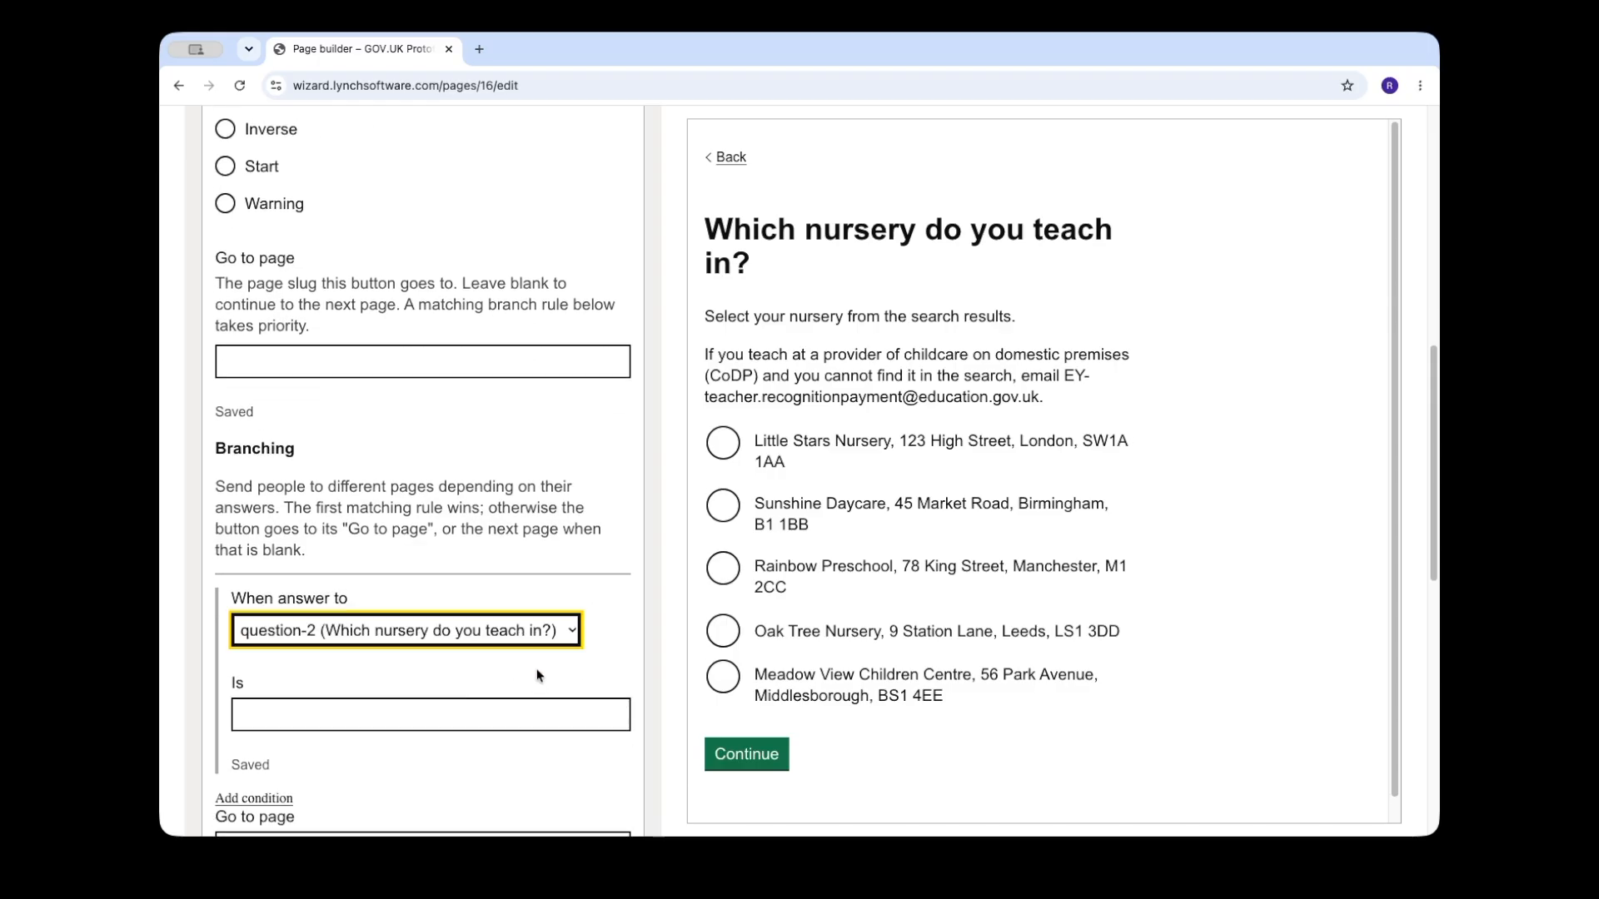
click(612, 716)
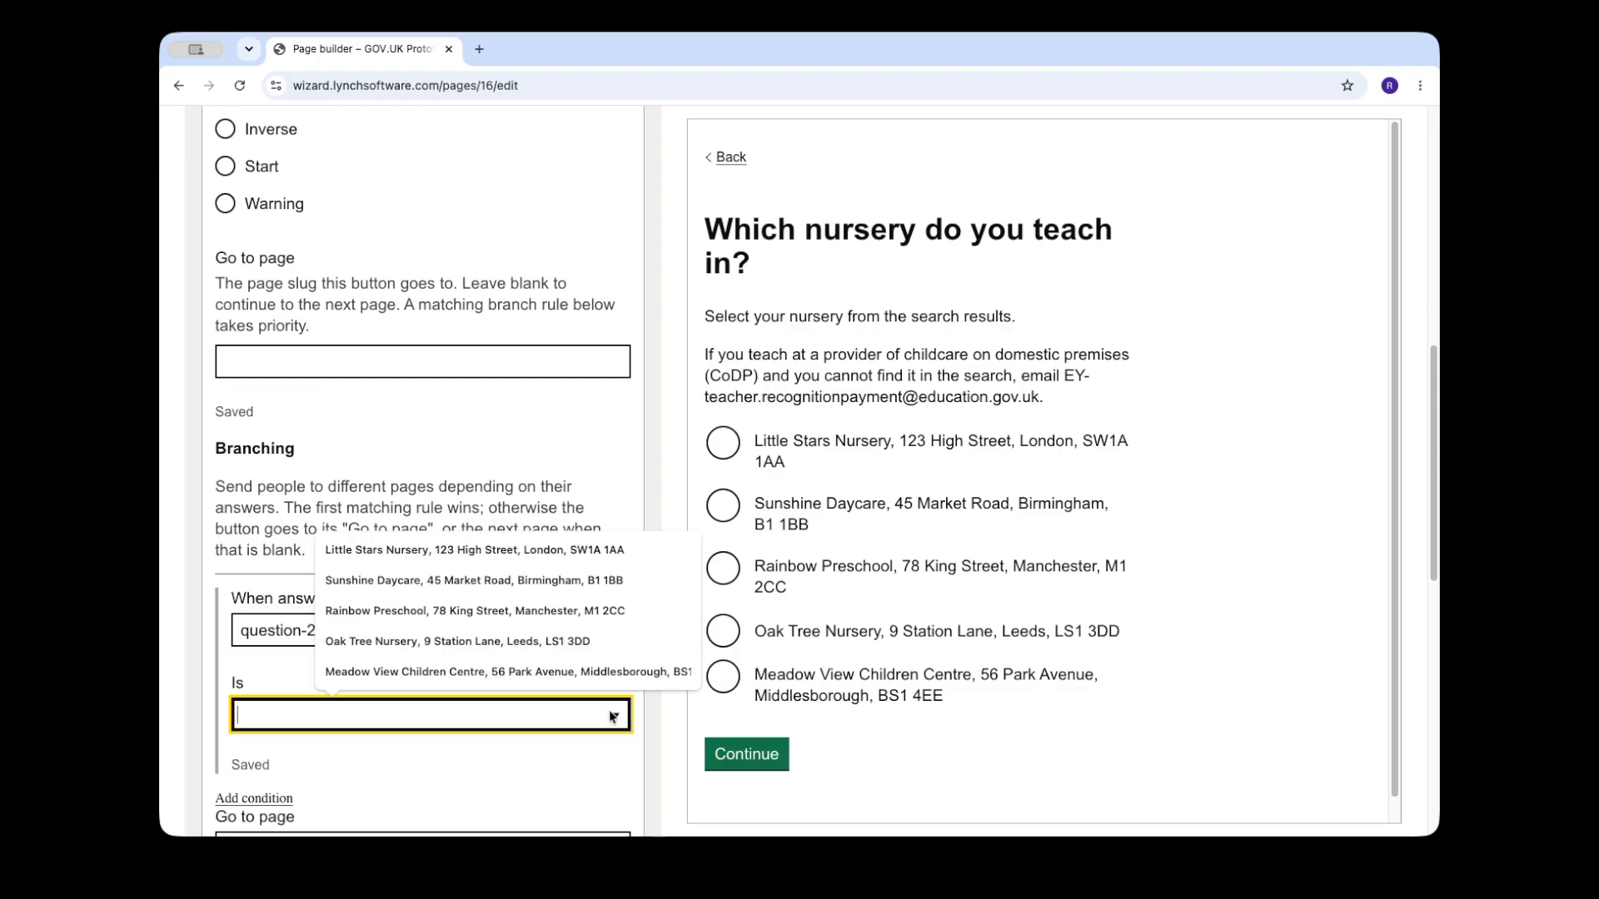
click(518, 675)
Step: Set the branching rule's Go to page to "ineligible"
scroll(498, 758, down, 2)
click(378, 666)
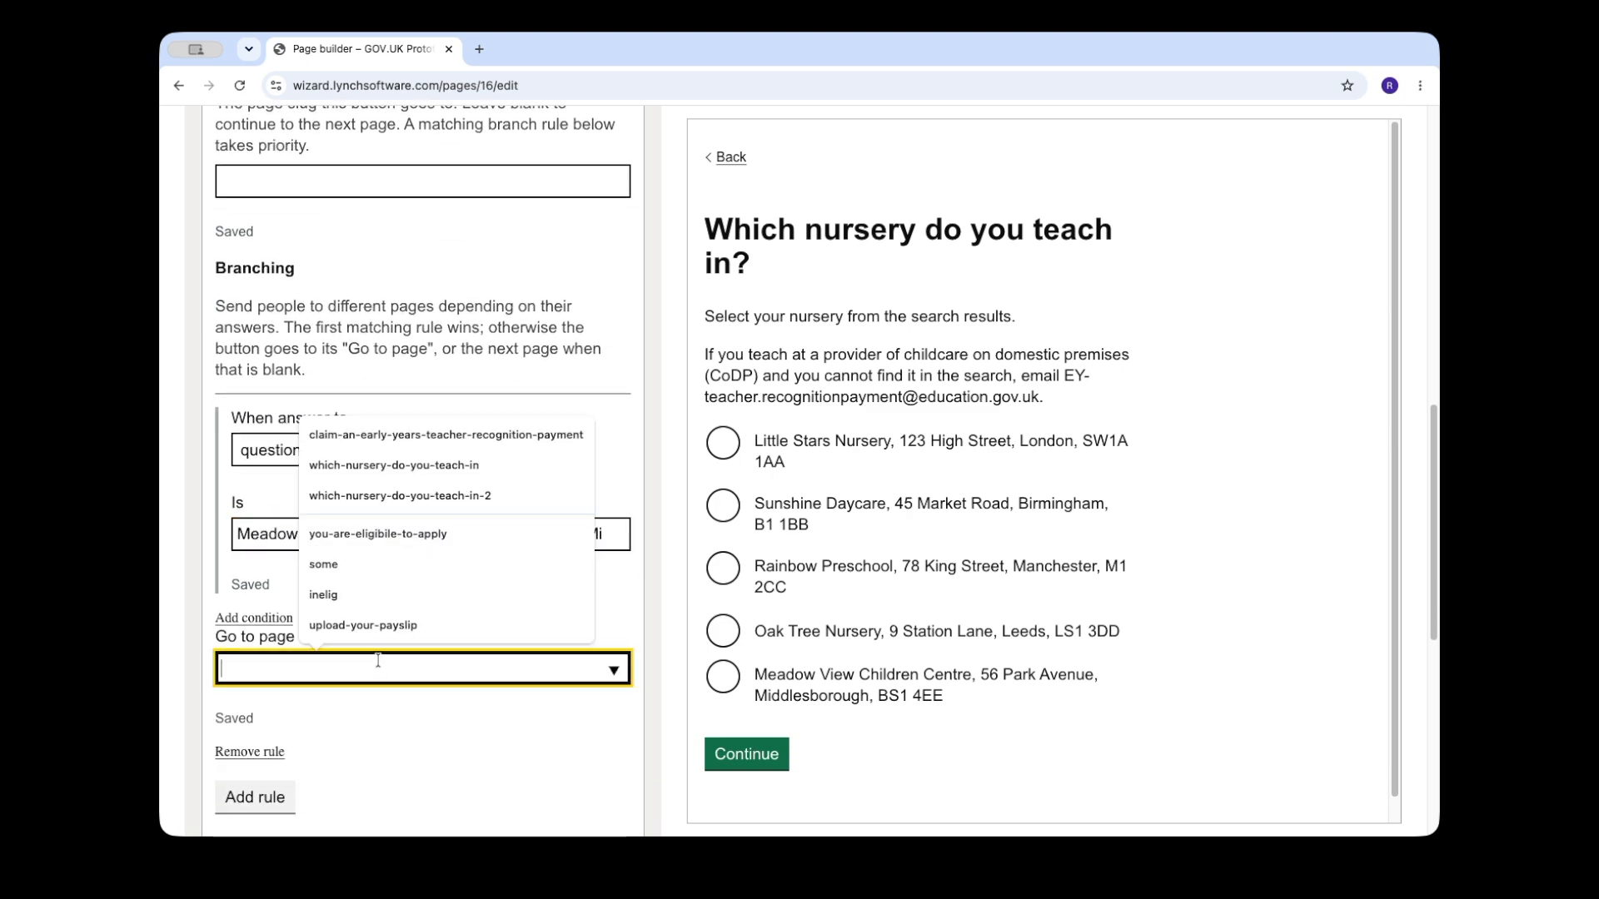
text(ineligible)
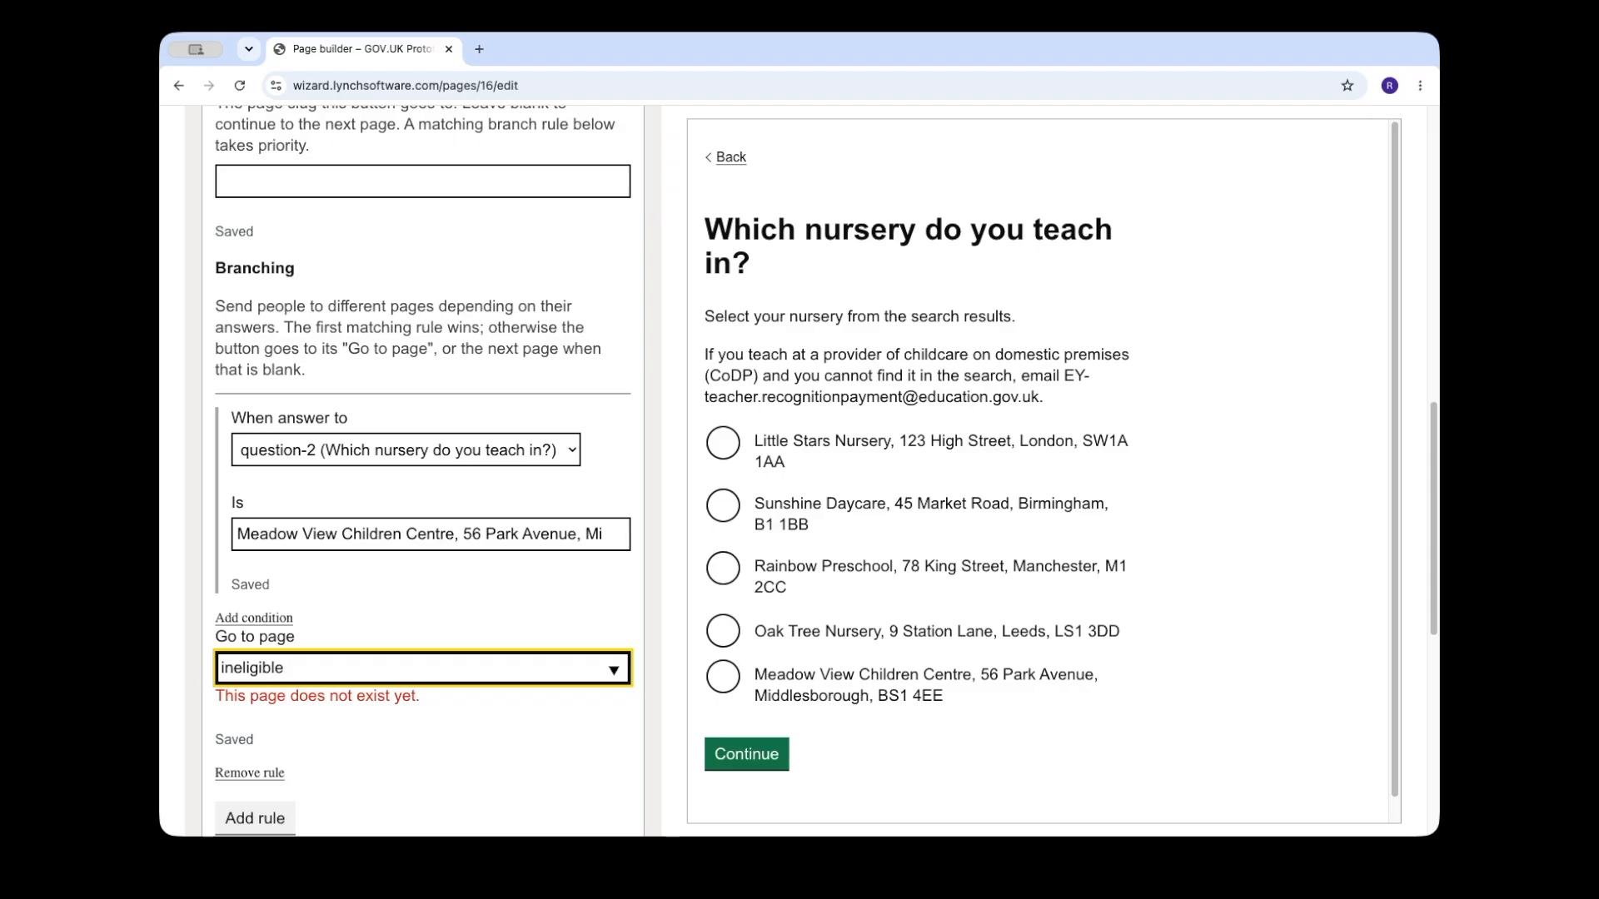
click(491, 757)
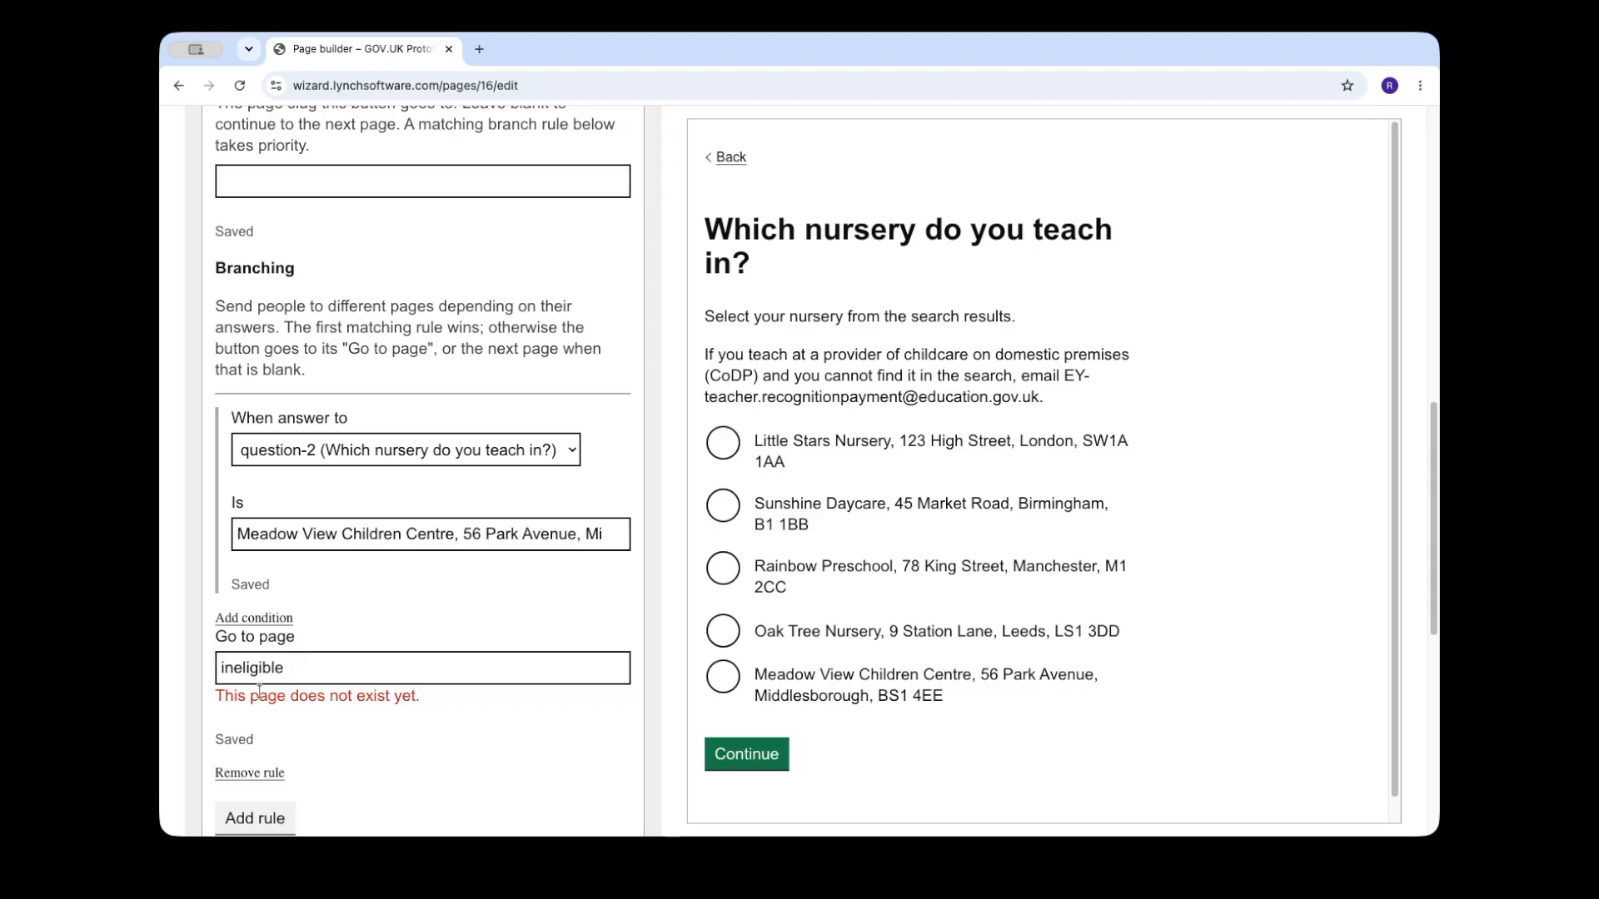
Step: Choose Meadow View Children Centre in the preview, continue to the new page and title it "Ineligible"
click(725, 676)
scroll(932, 738, down, 1)
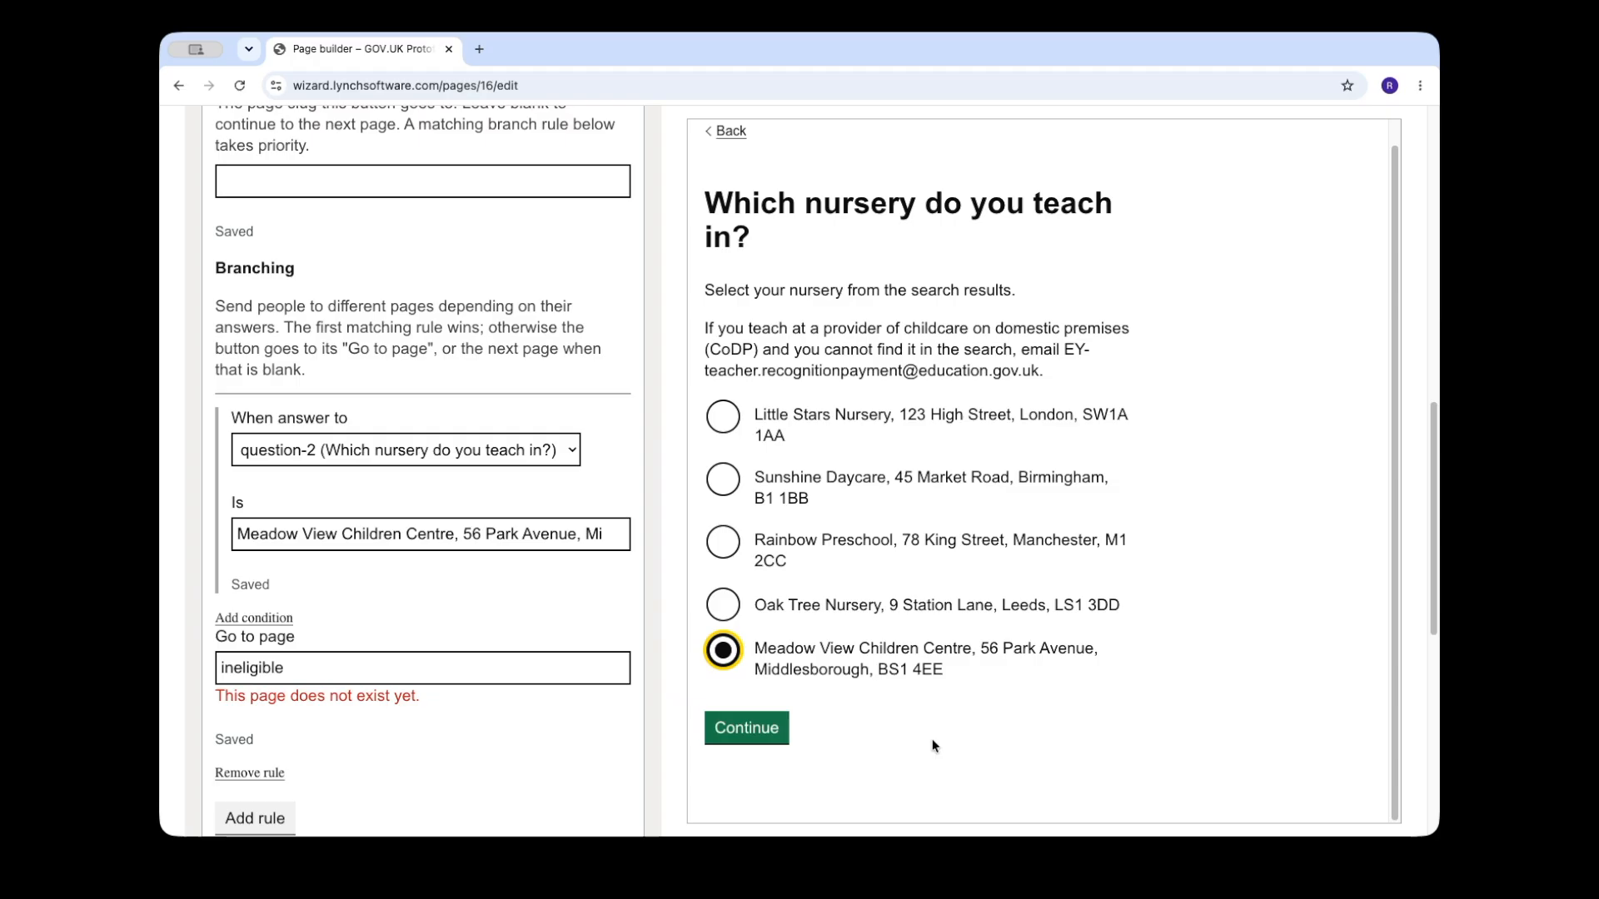
click(740, 728)
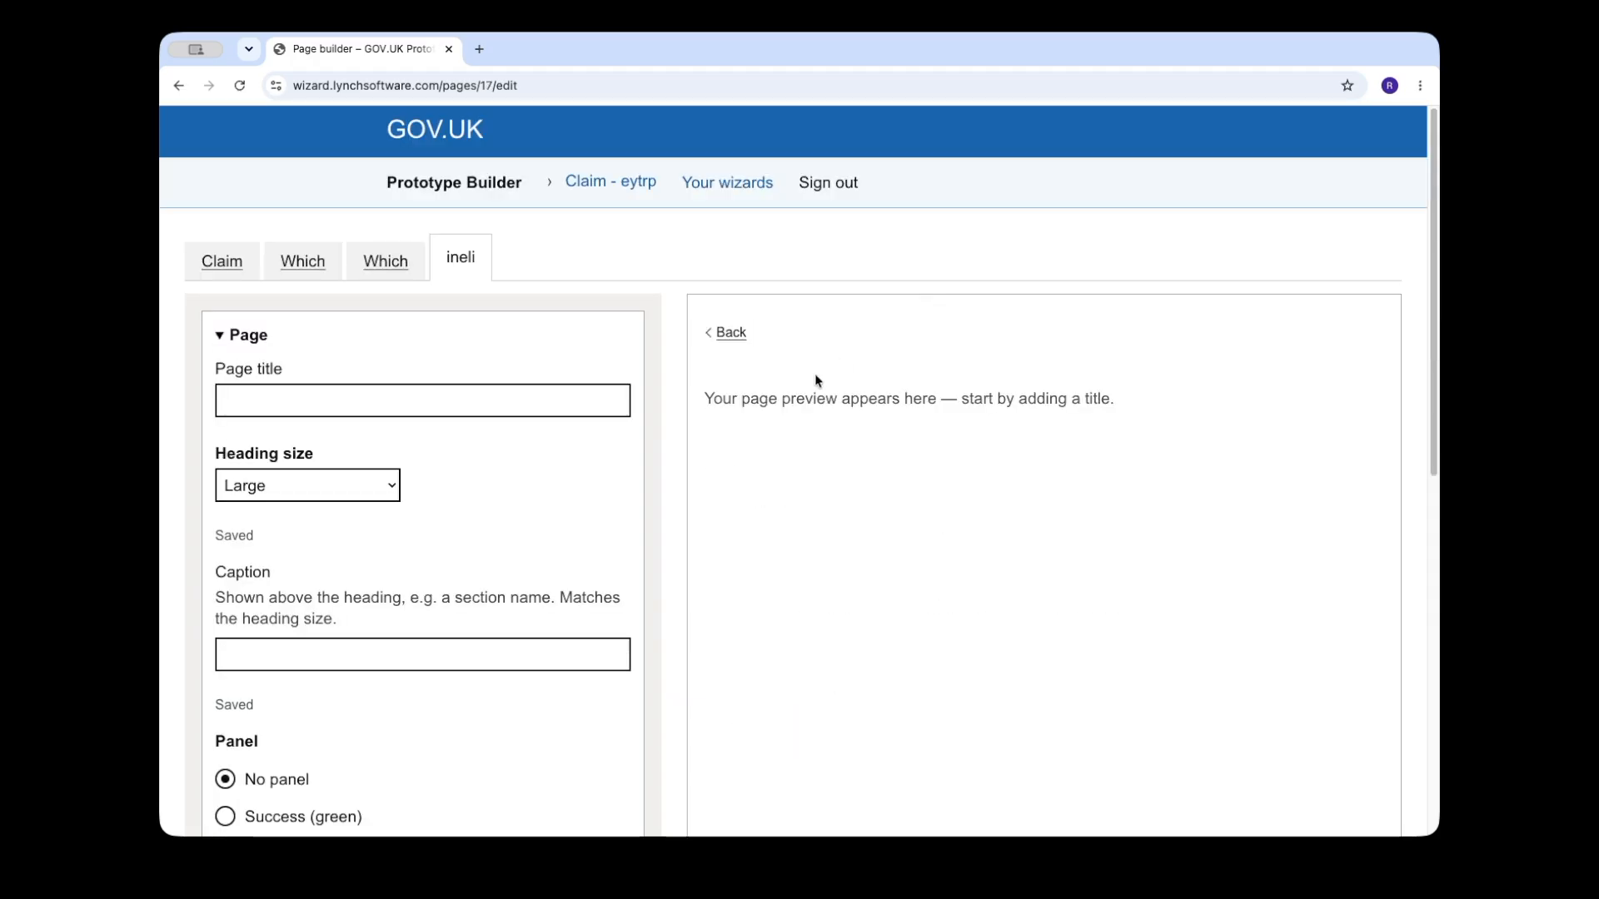
click(279, 408)
text(Ine)
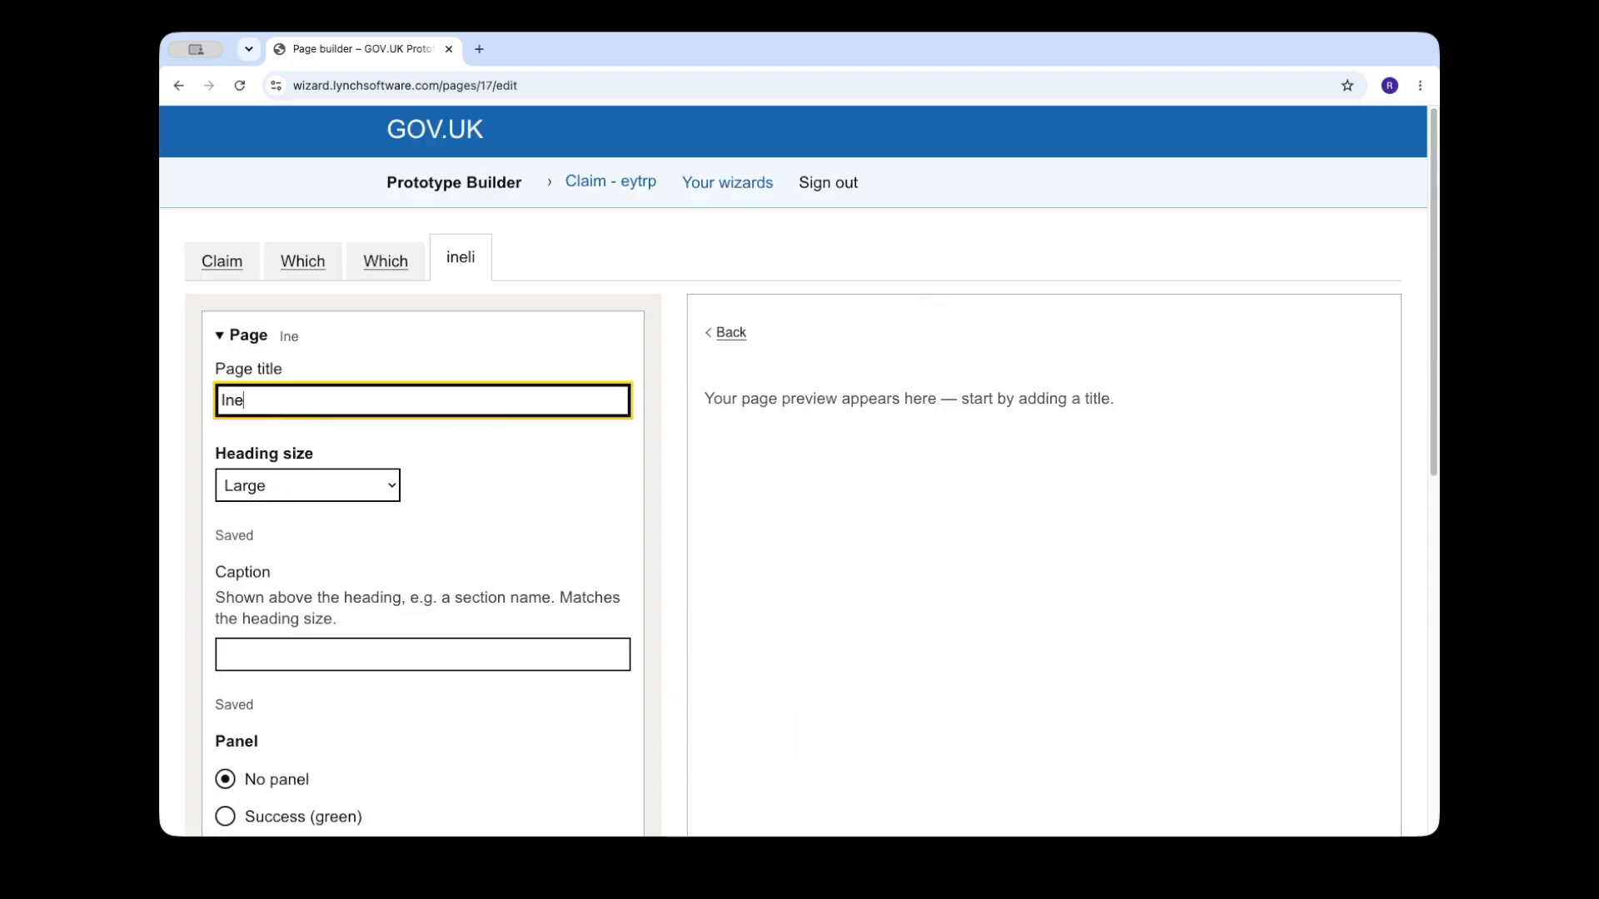
text(ligible)
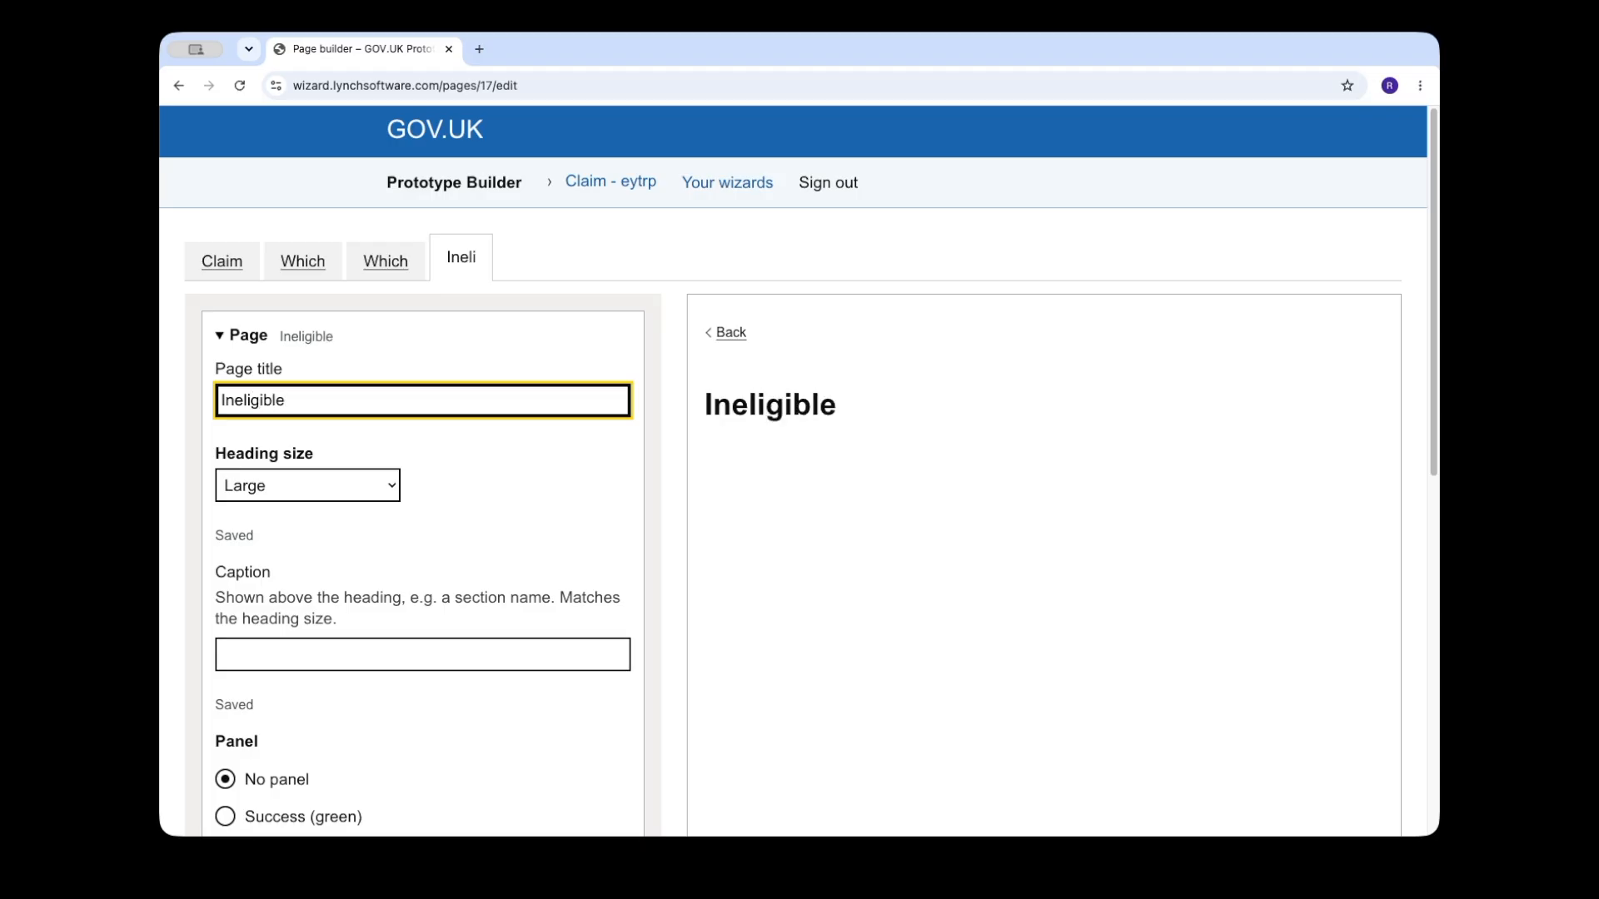
Step: Return to the nursery selection page and test that Meadow View Children Centre leads to the Ineligible page
click(398, 273)
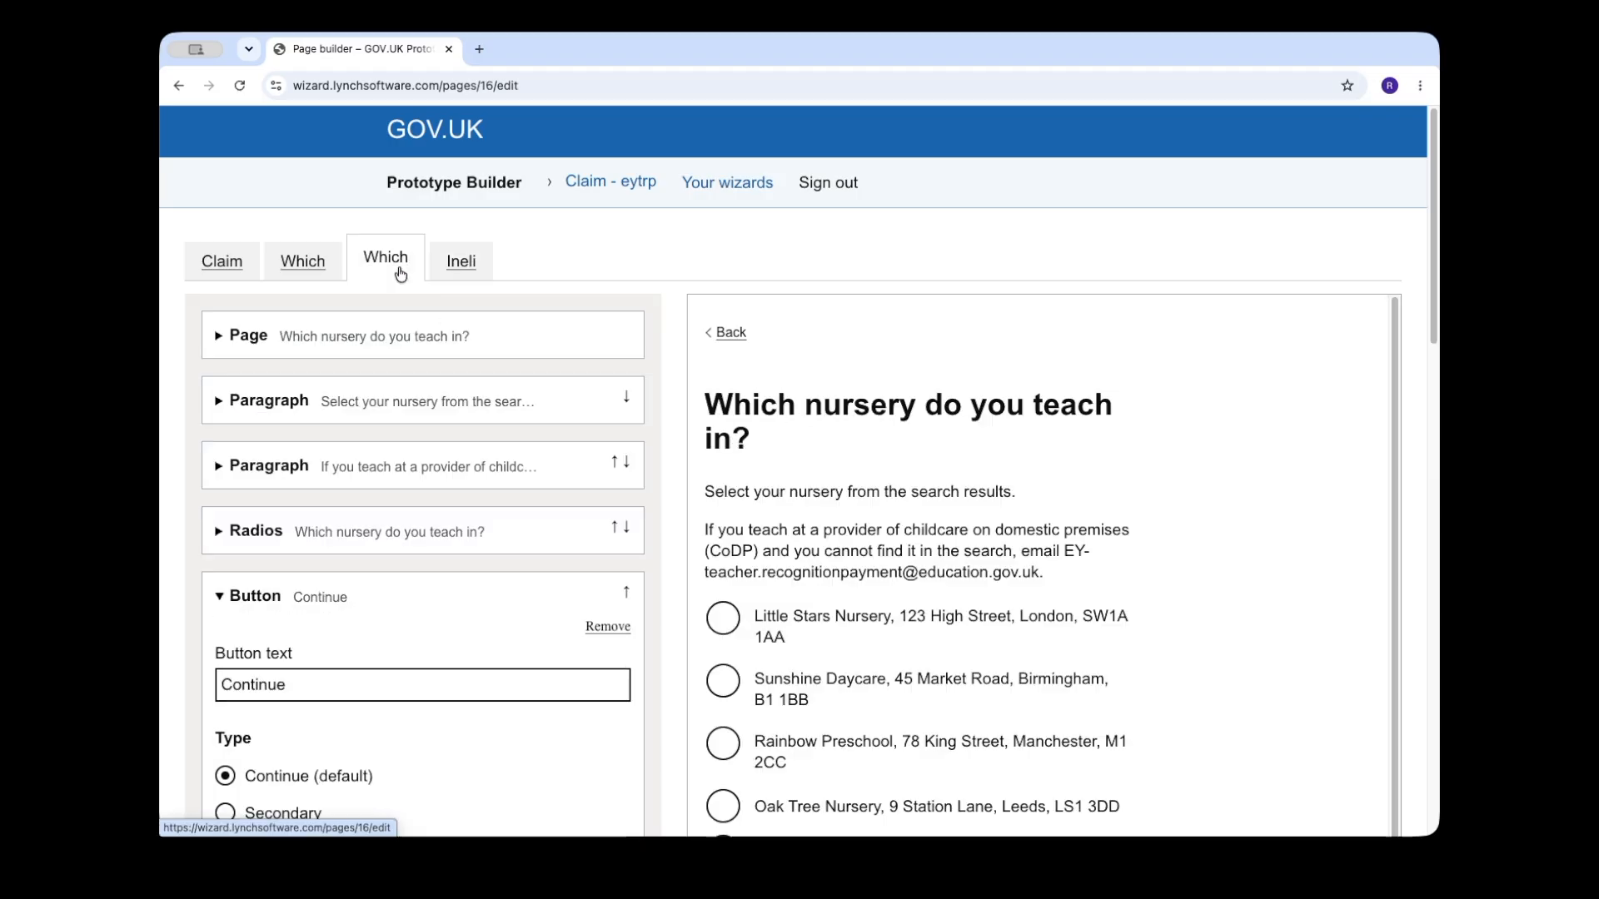
scroll(530, 521, down, 1)
scroll(527, 520, down, 5)
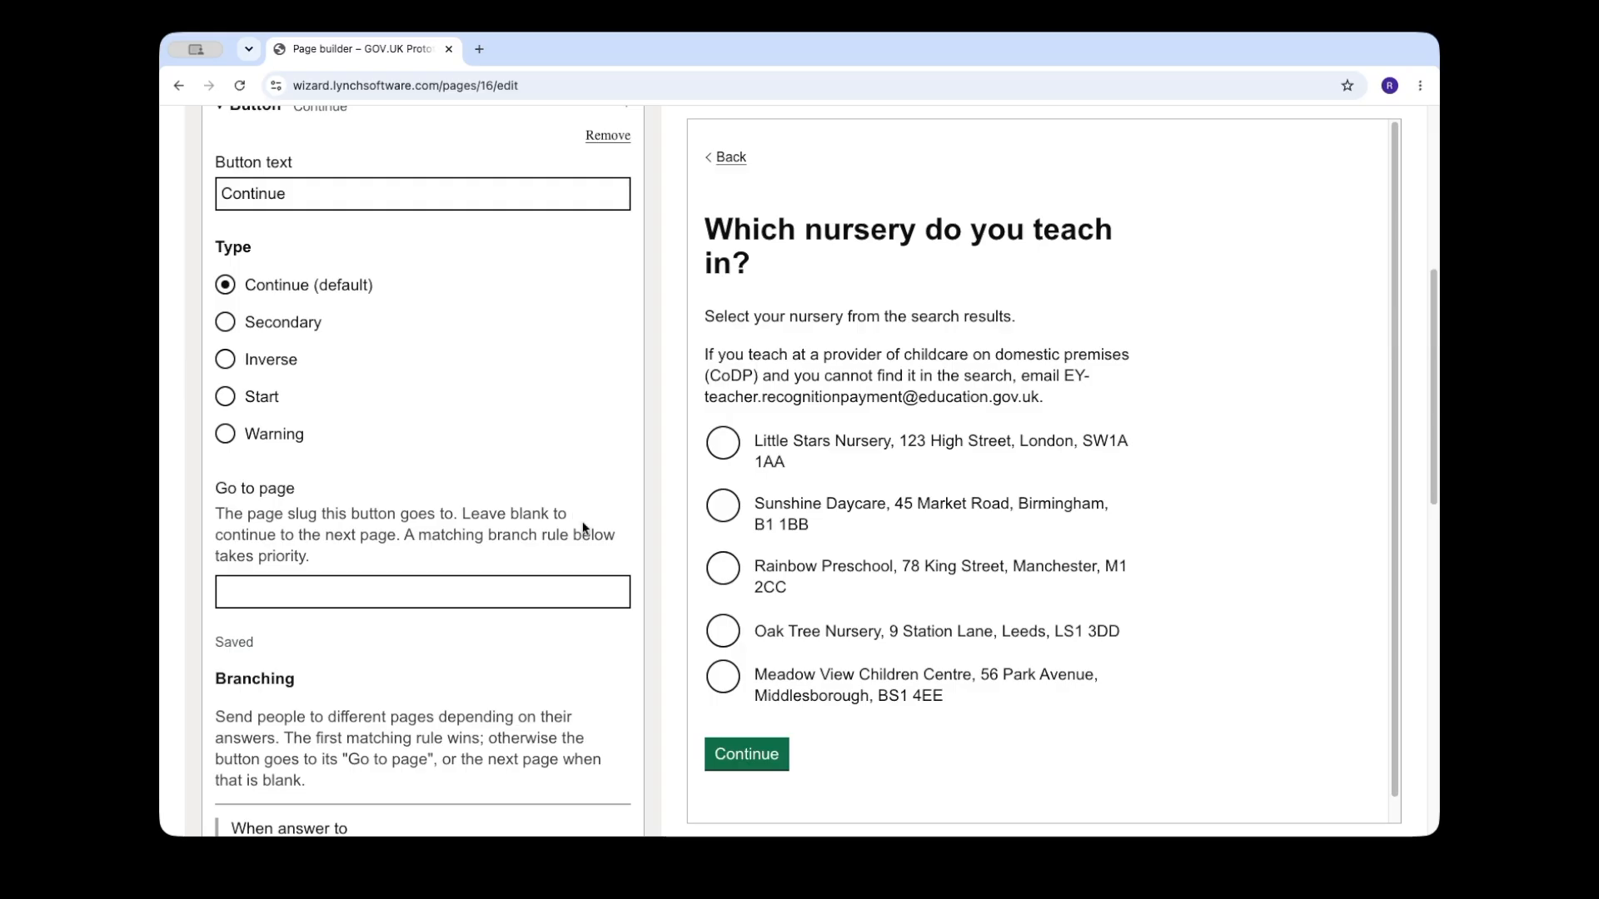
click(725, 681)
click(732, 756)
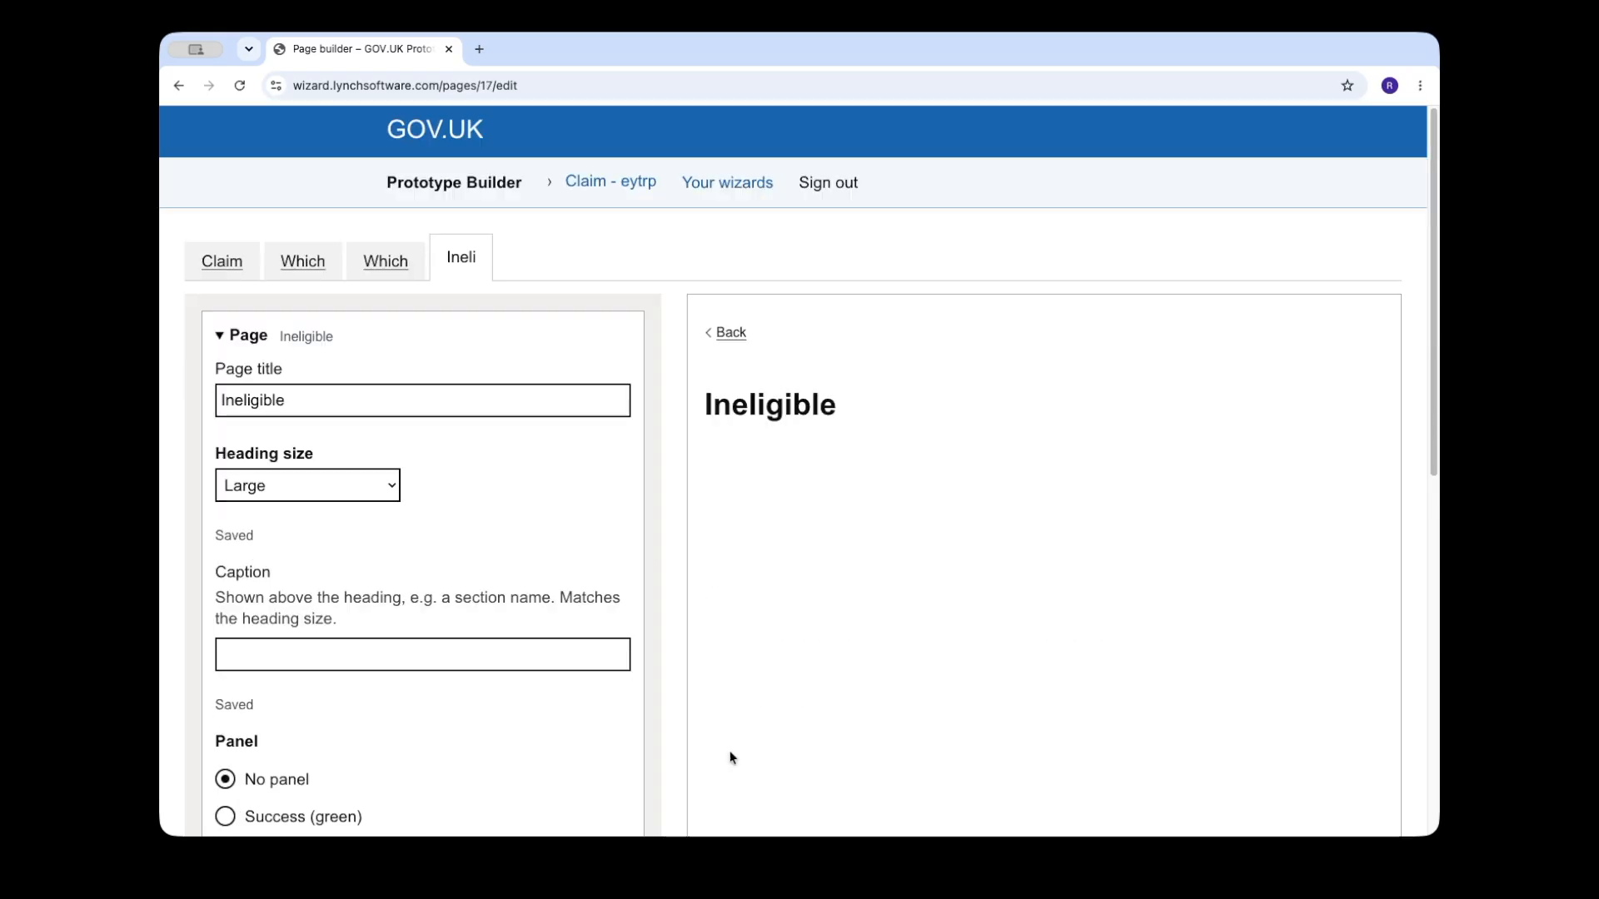
Step: Go back to the nursery selection page, choose Little Stars Nursery in the preview and bring up the Continue button's settings
click(385, 261)
scroll(778, 598, down, 1)
click(778, 598)
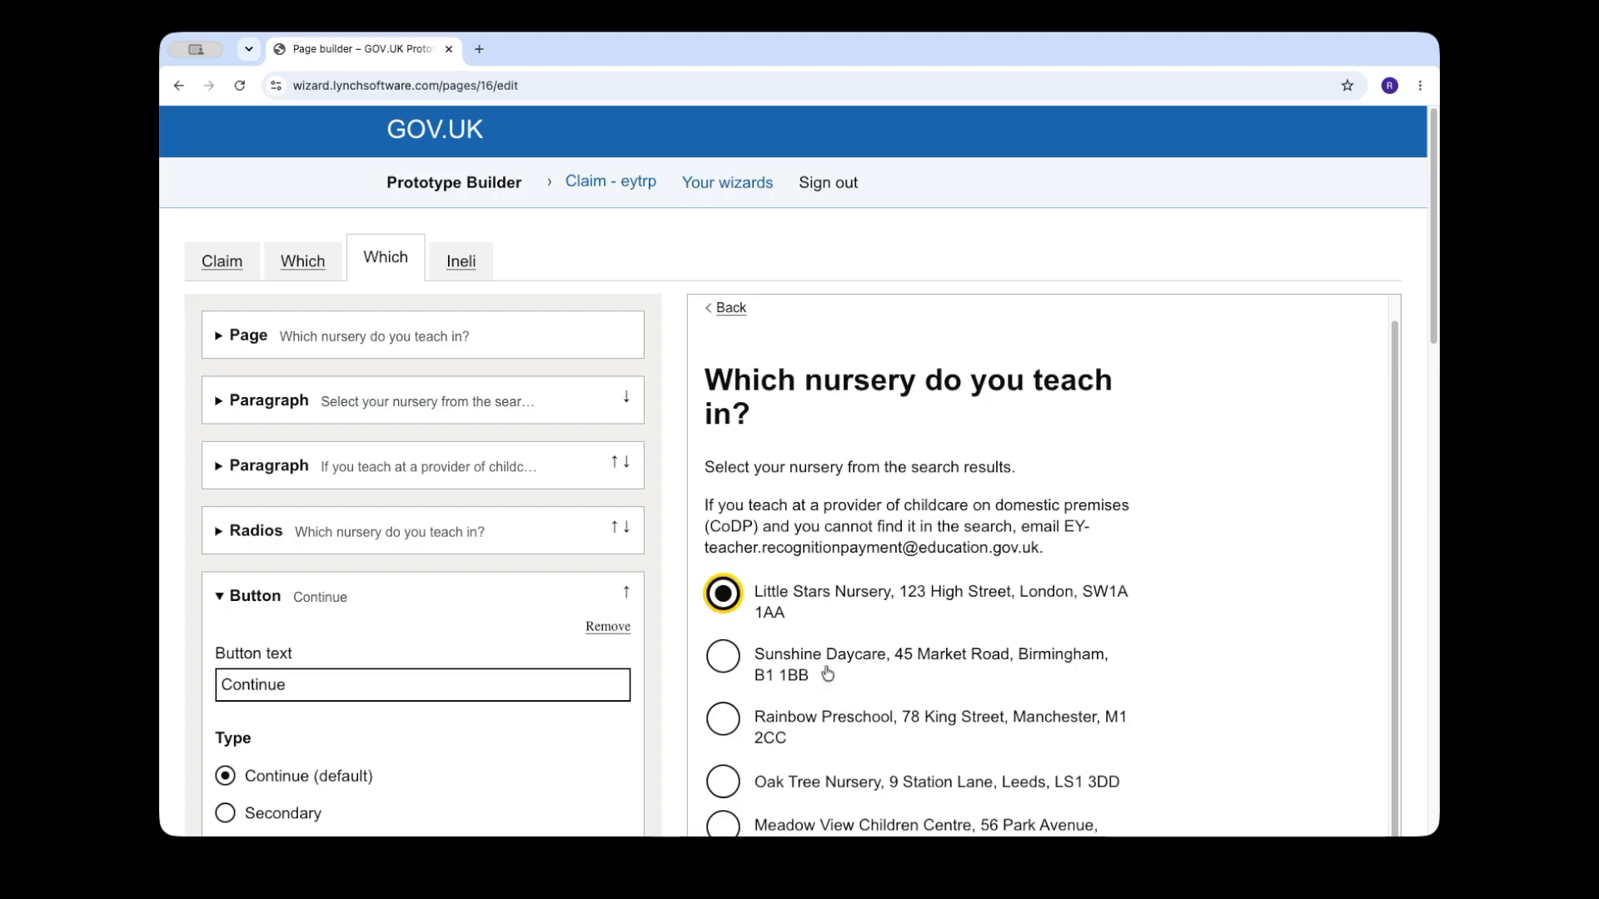
scroll(337, 724, down, 8)
scroll(336, 722, up, 3)
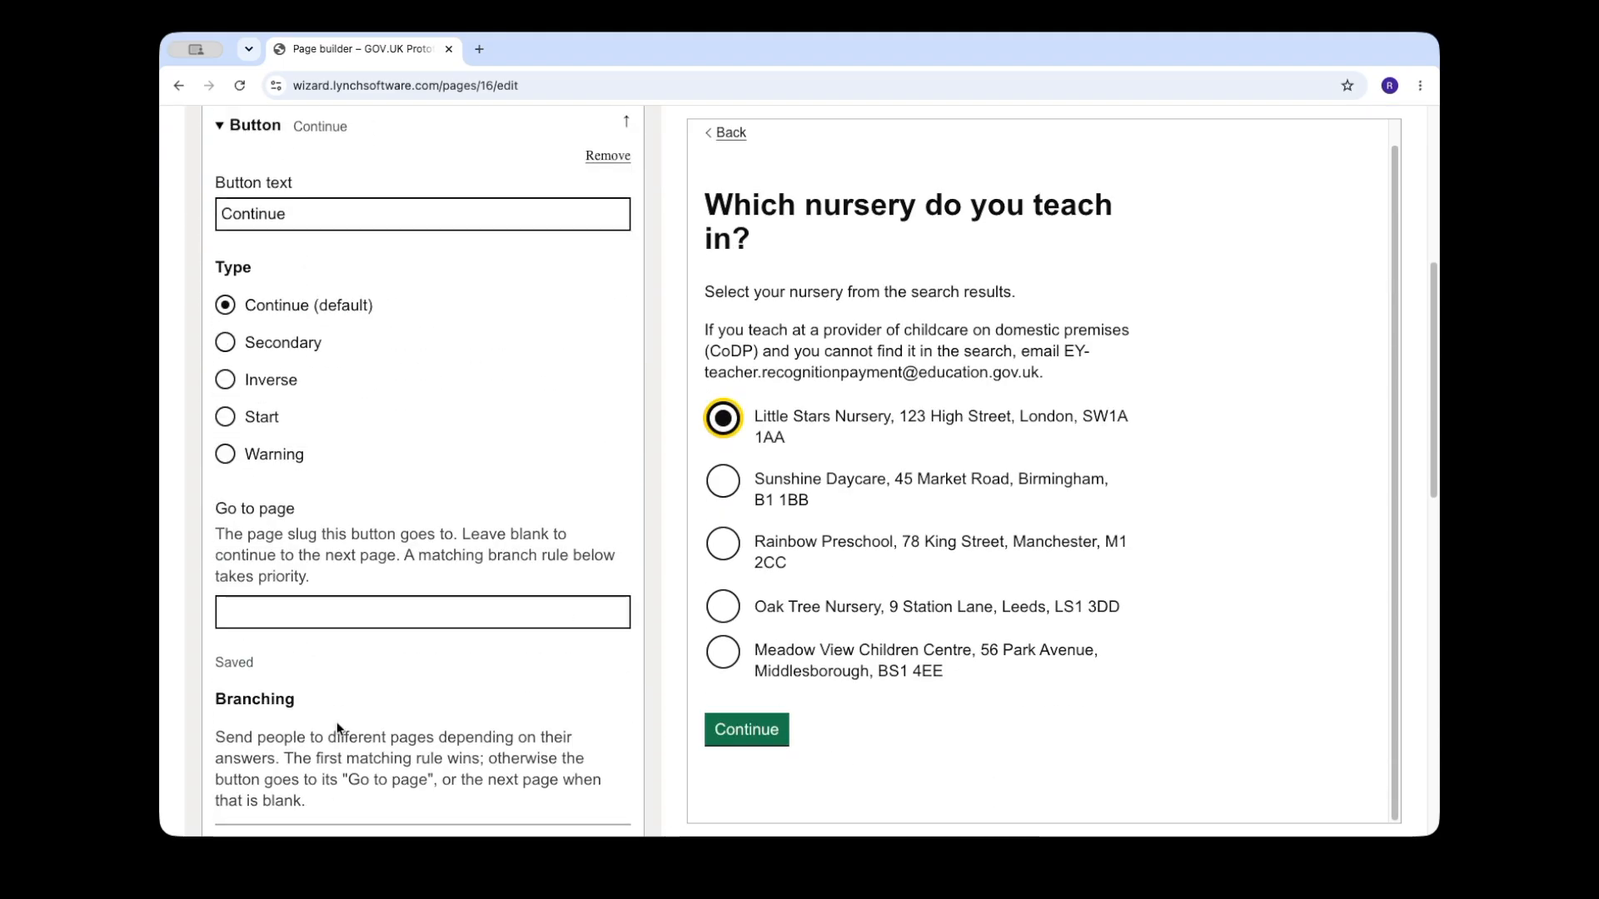
Step: Set the Continue button's default Go to page to "qualifications"
click(315, 623)
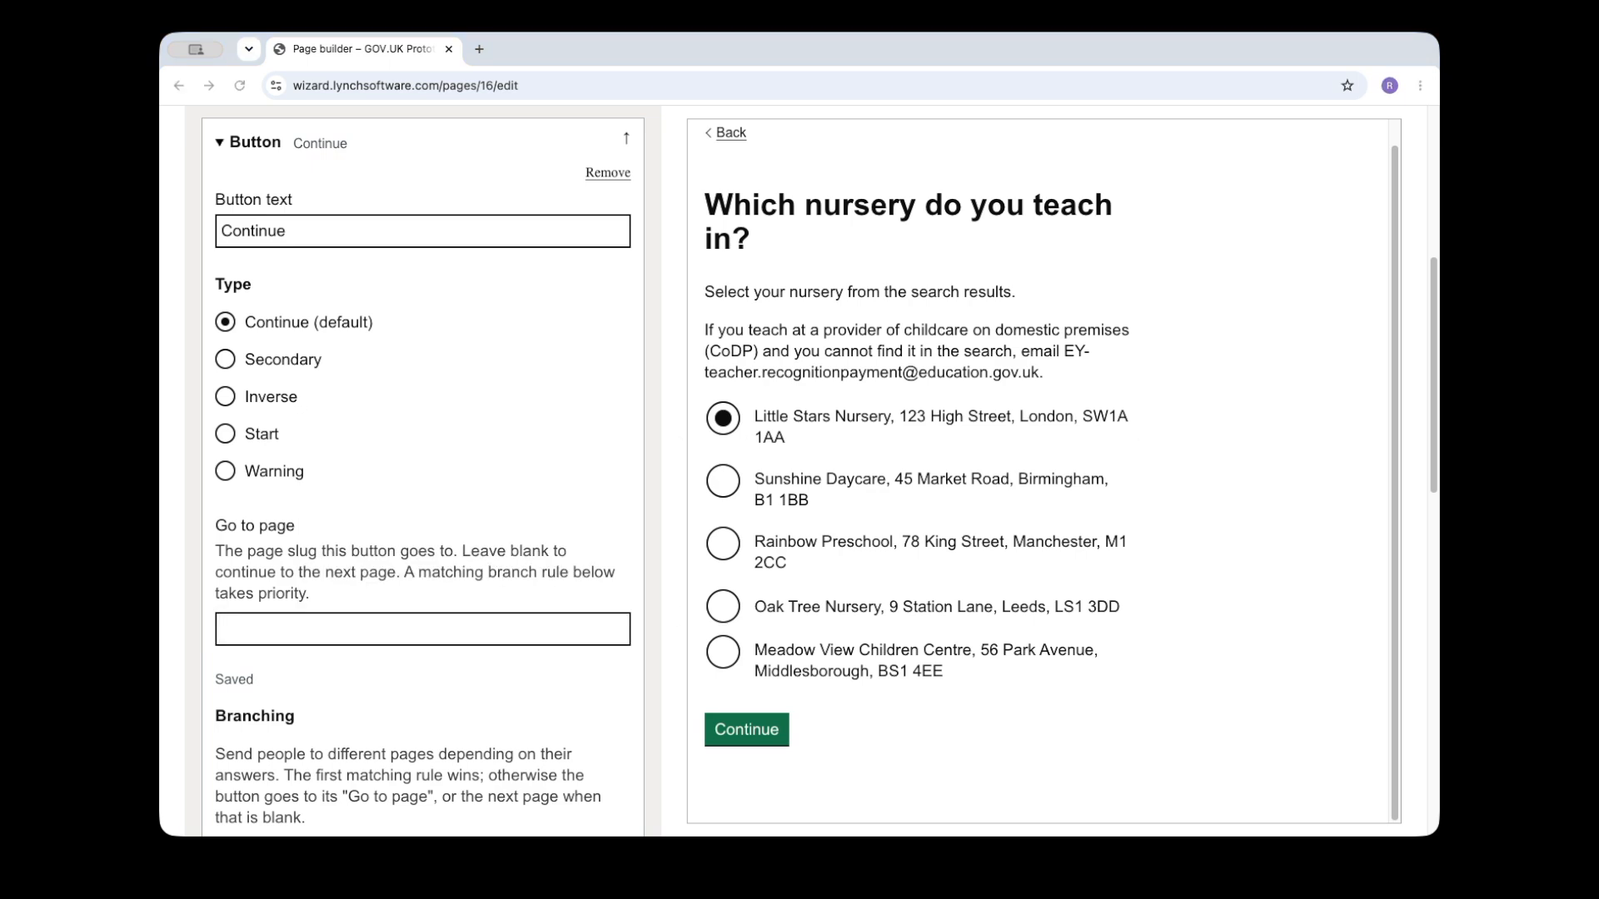
click(327, 638)
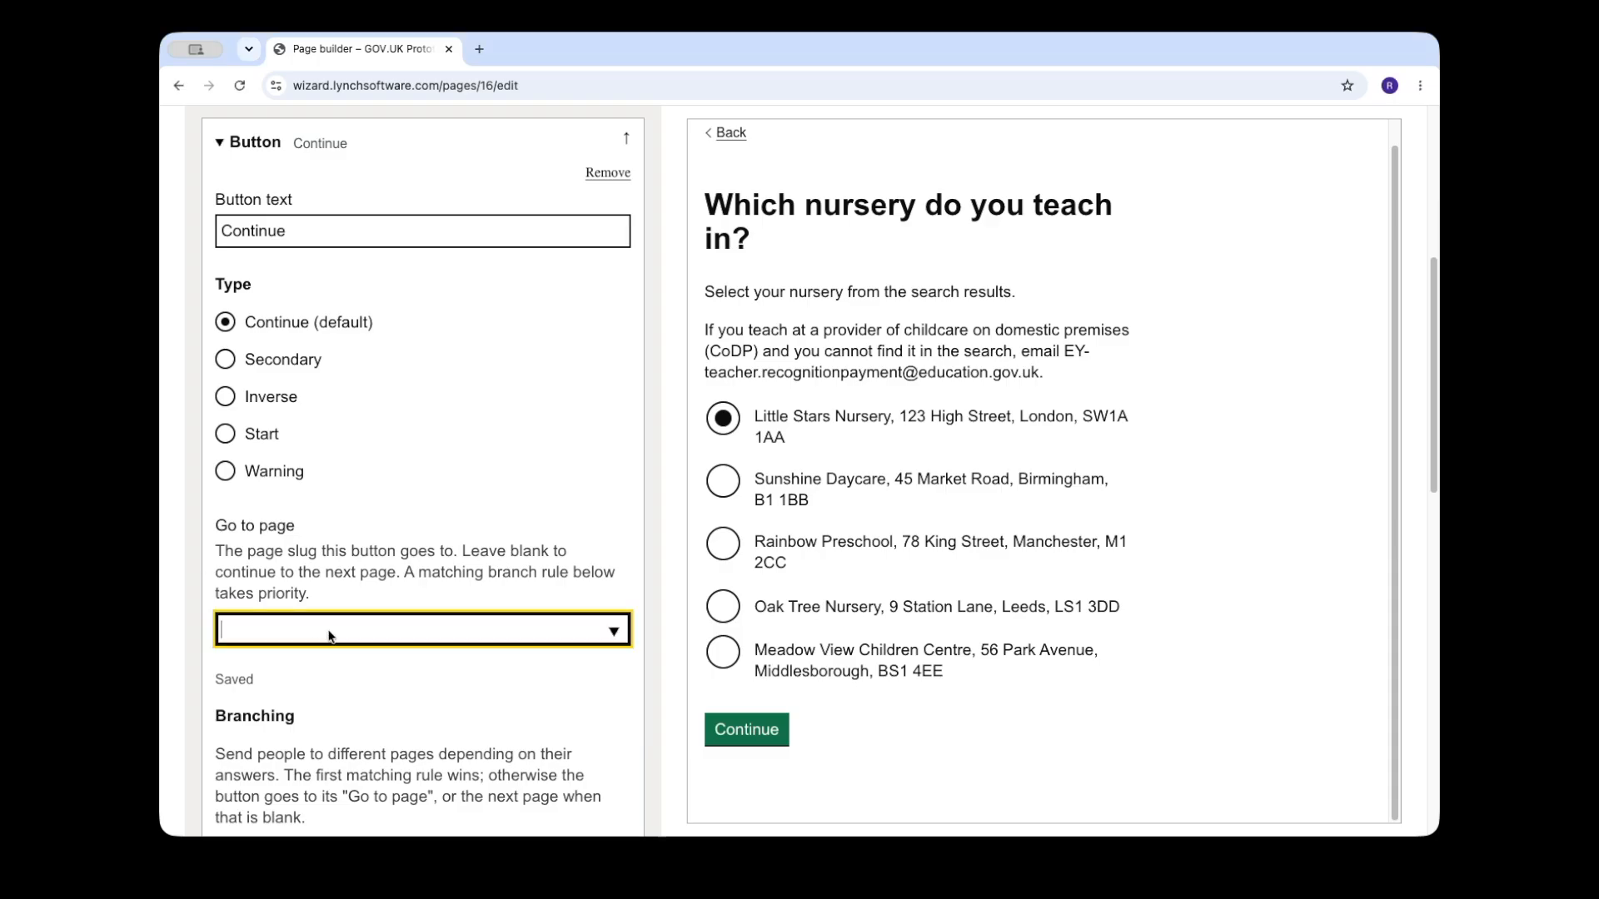
text(qualfi)
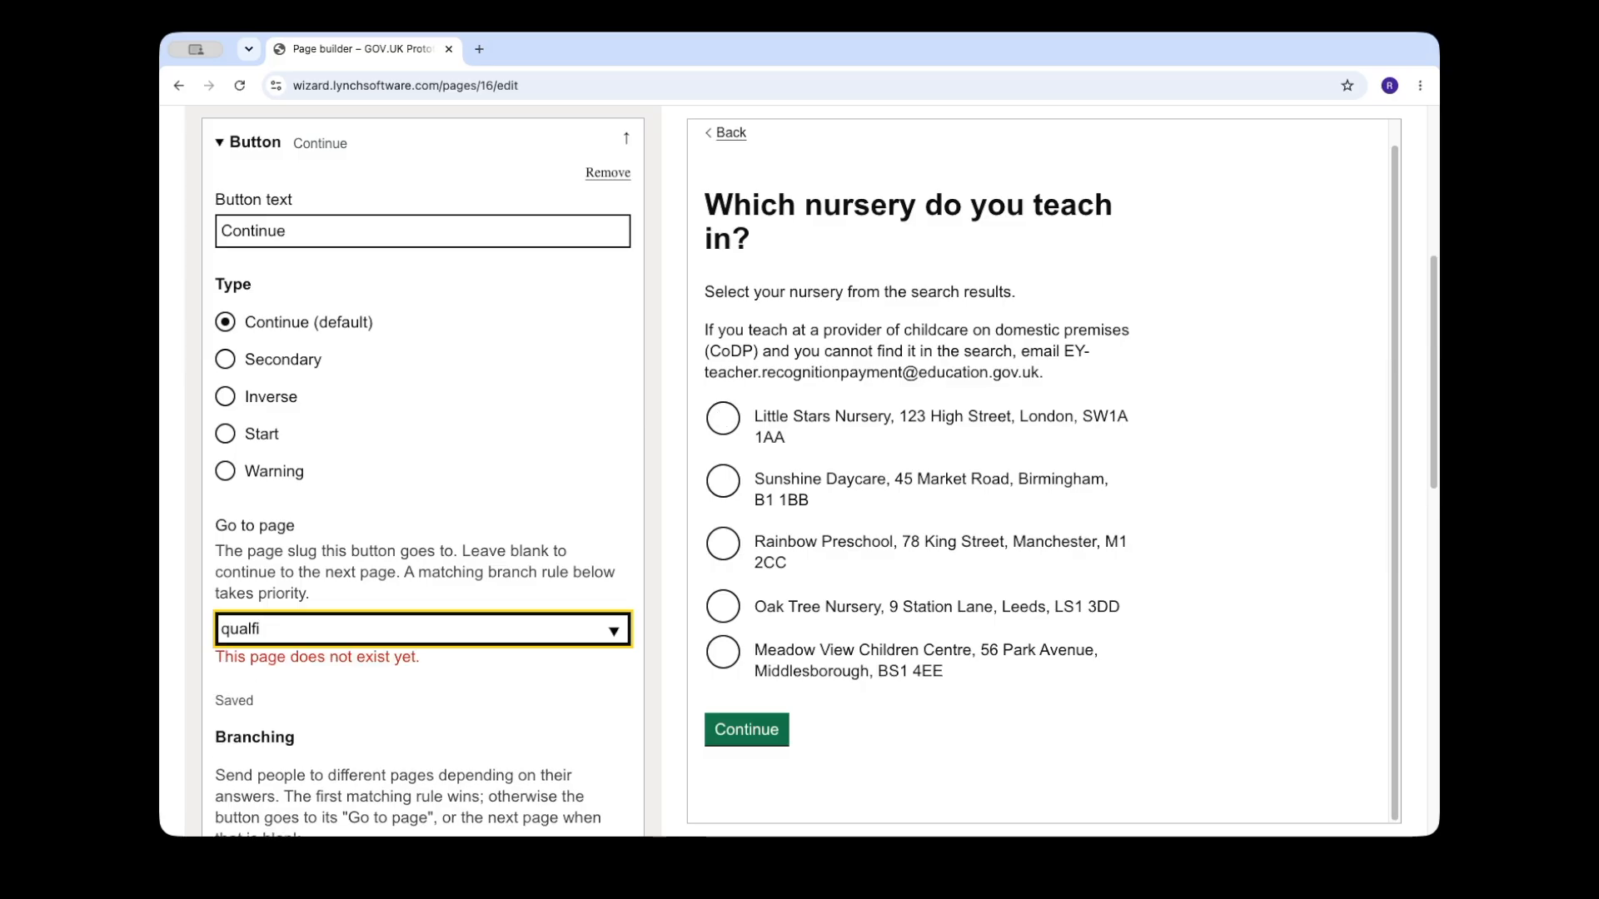
text(ficaiti)
key(BackSpace)
key(BackSpace)
text(tion)
drag(458, 655, 224, 655)
click(532, 662)
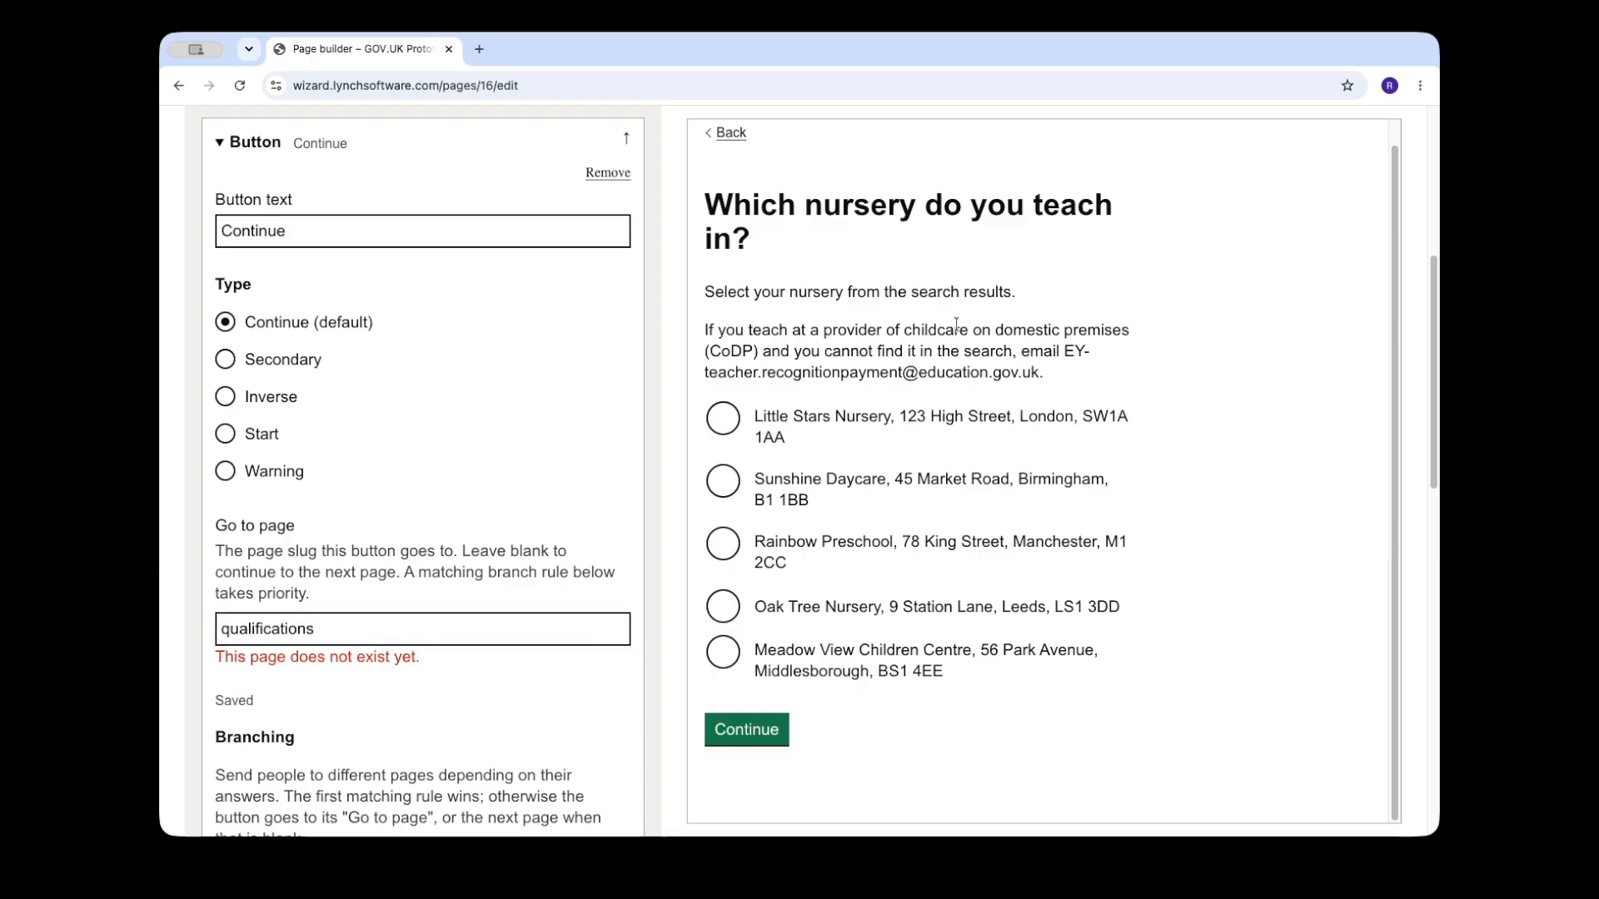
Step: Choose Little Stars Nursery in the preview and continue to create the qualifications page
click(816, 430)
click(741, 731)
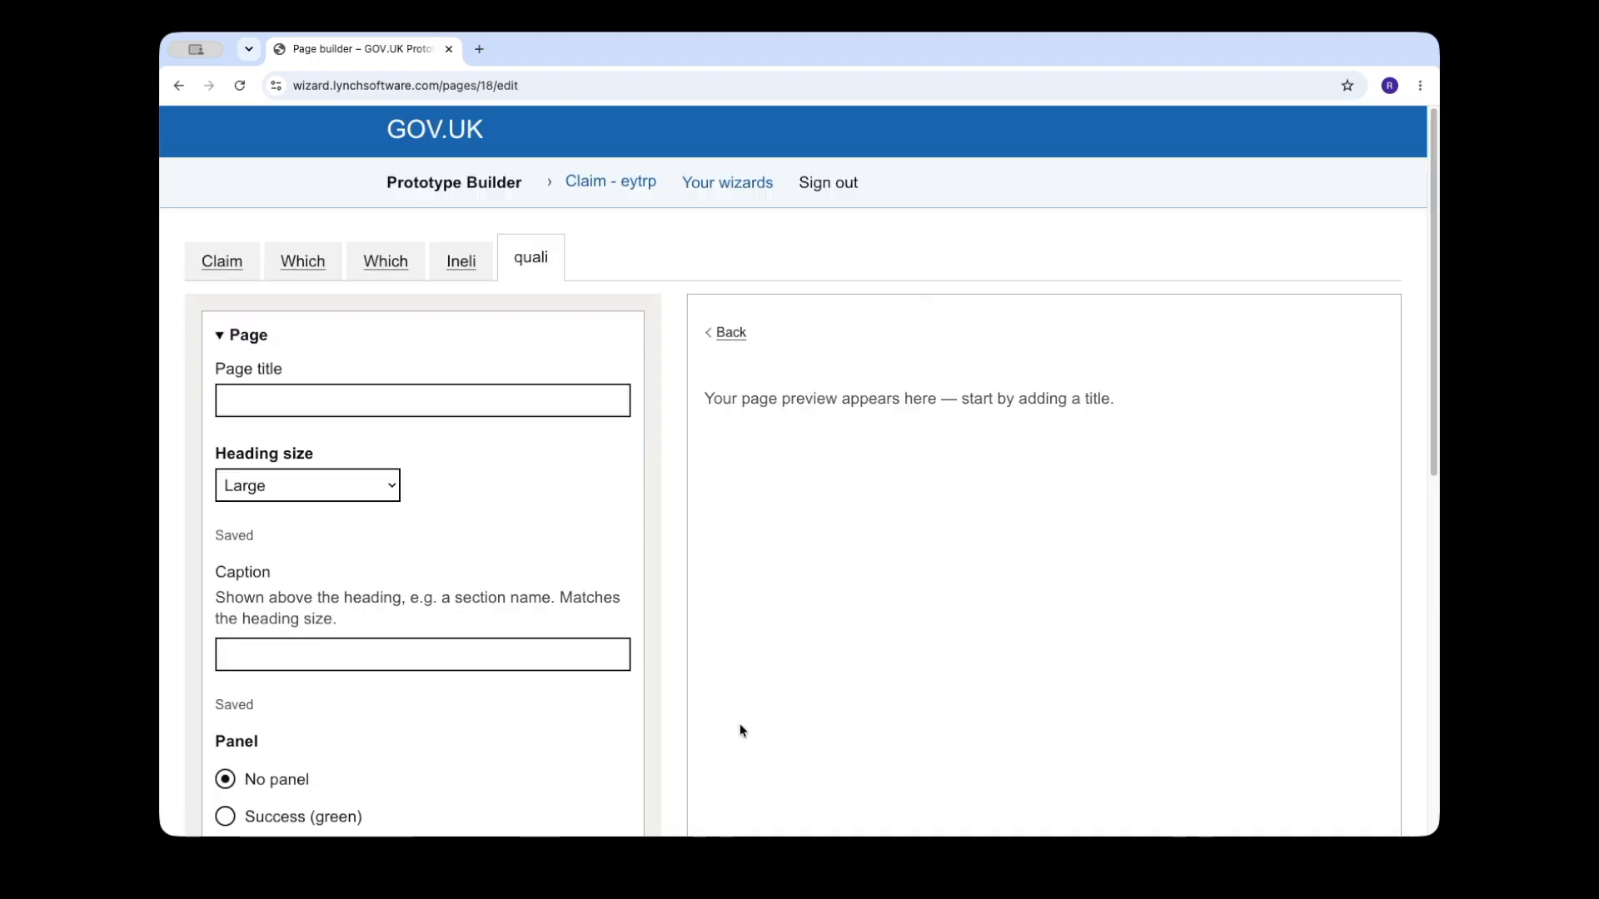
scroll(455, 552, down, 4)
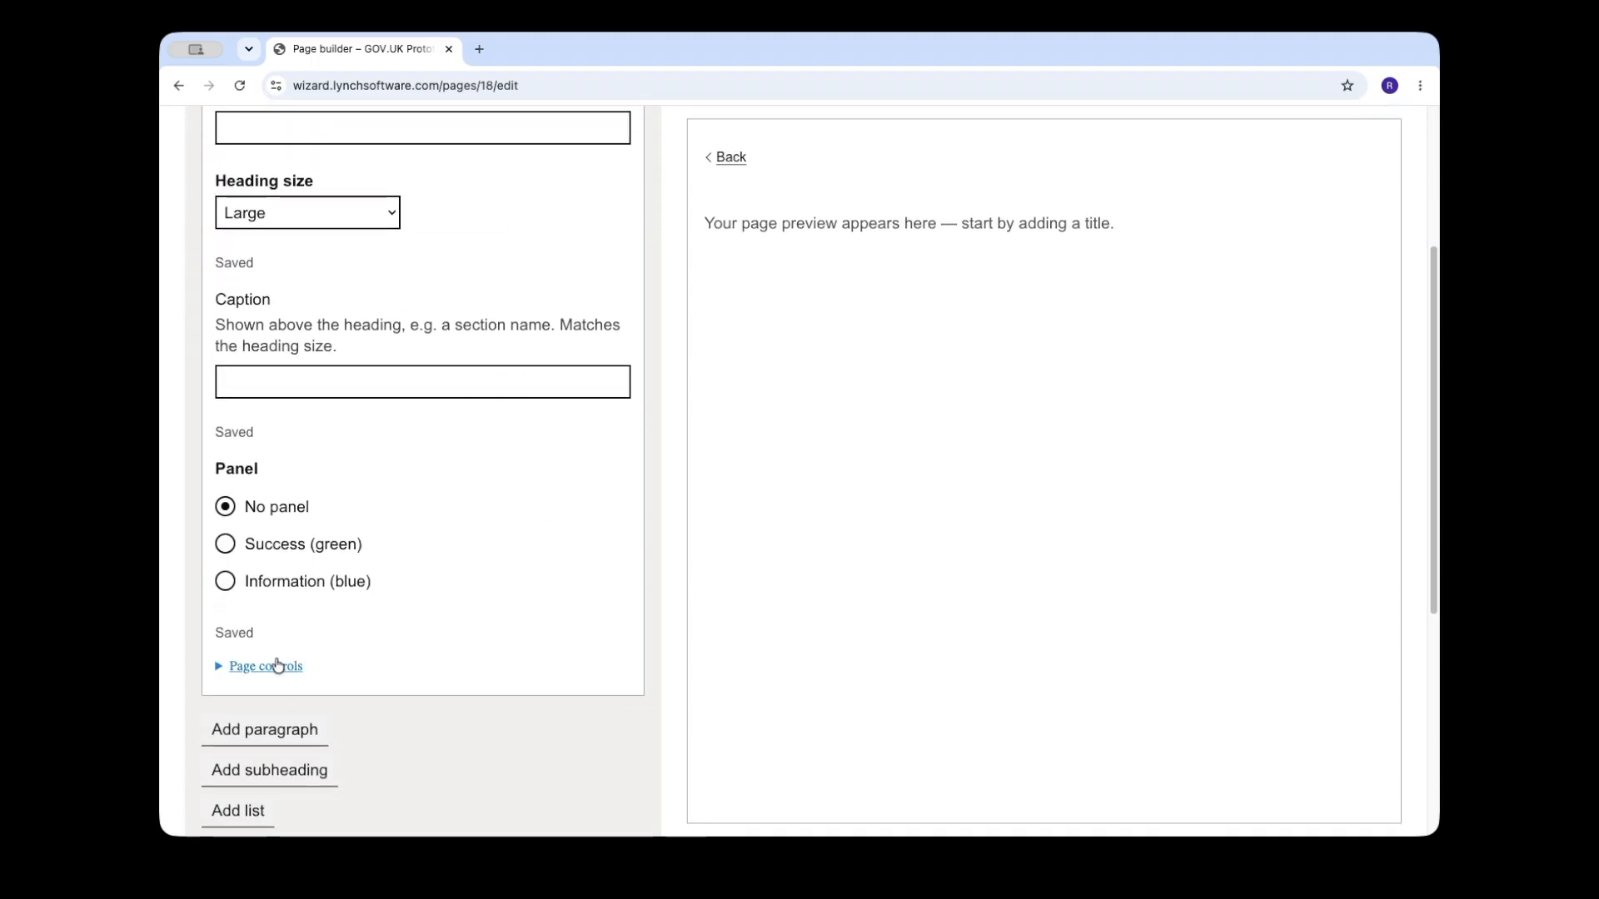
click(278, 665)
click(278, 666)
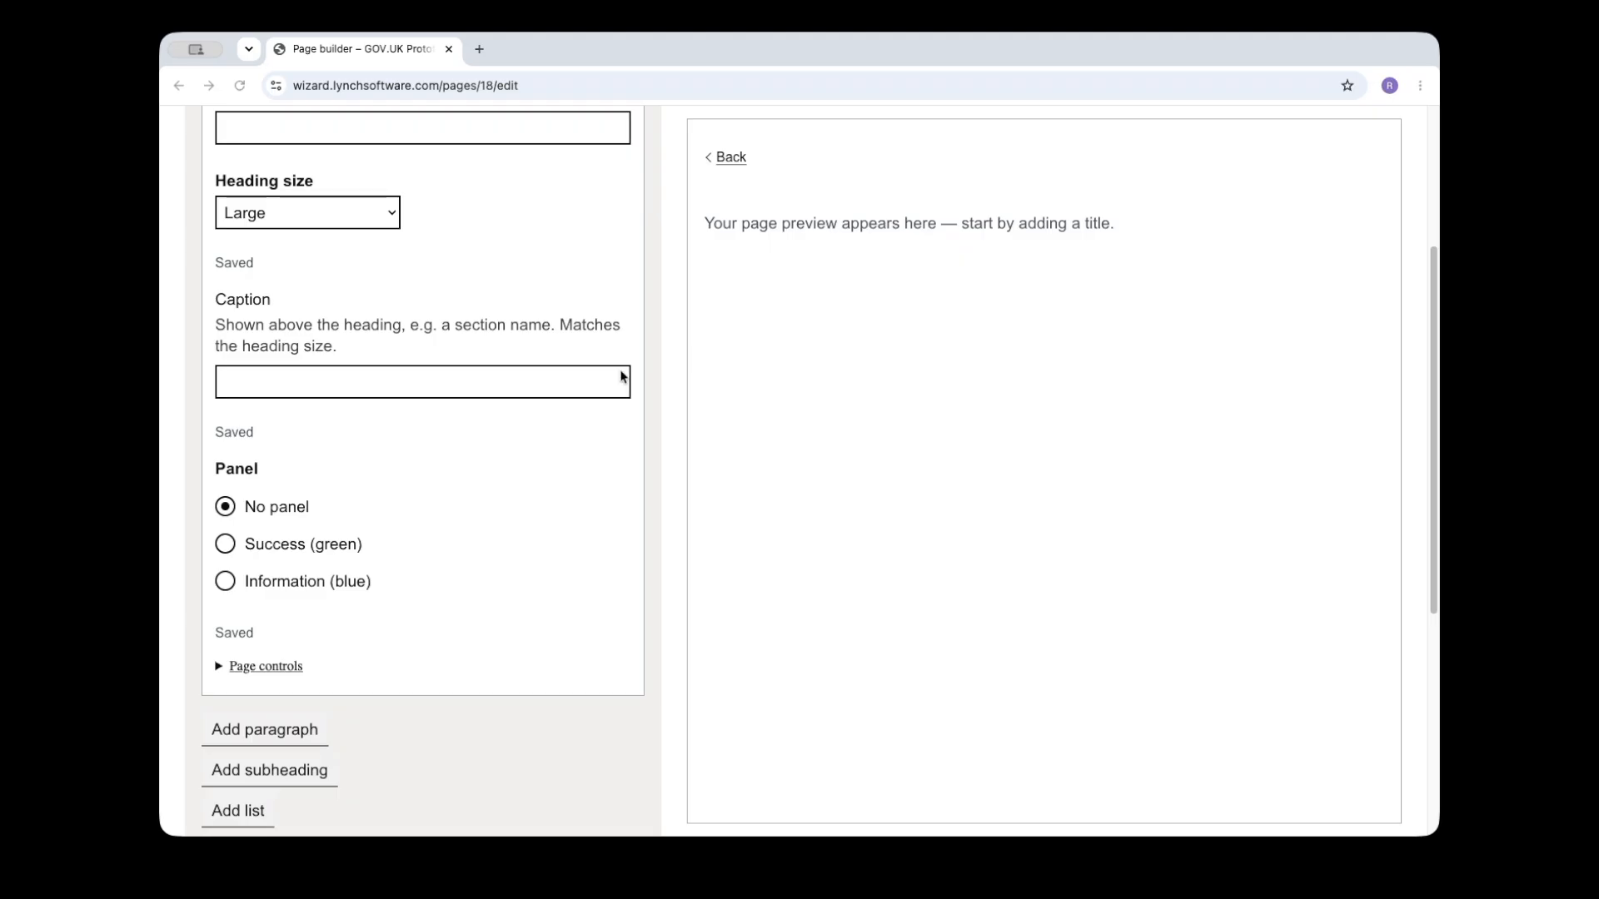
scroll(400, 485, up, 4)
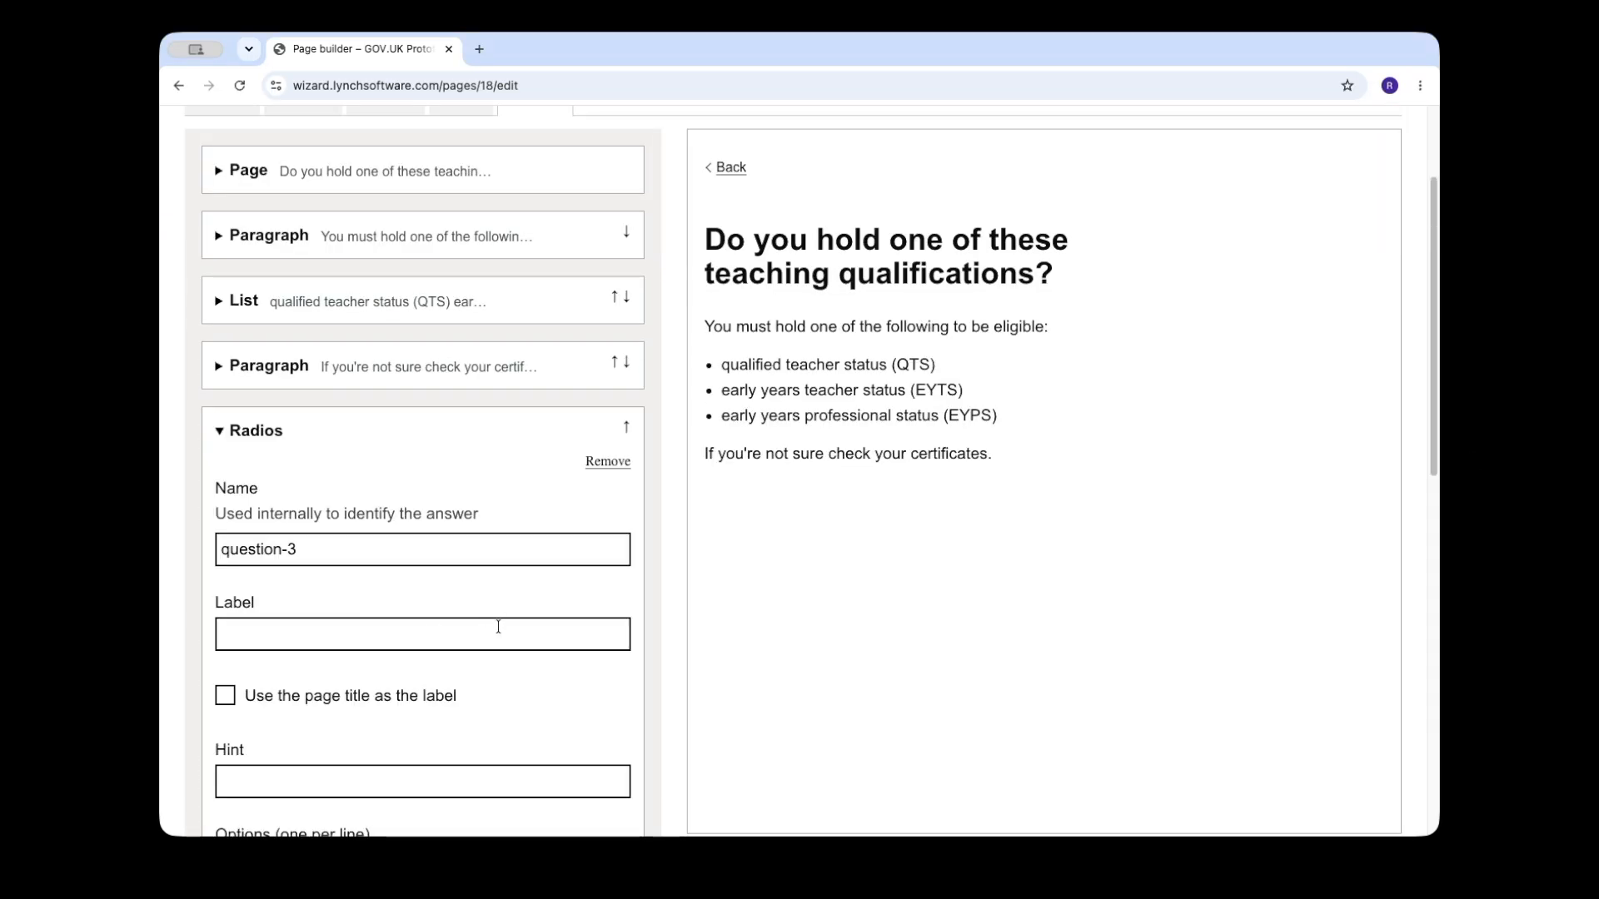
Step: Use the page title as the label of the qualifications radios and give them the options Yes and No
click(446, 698)
scroll(546, 657, down, 1)
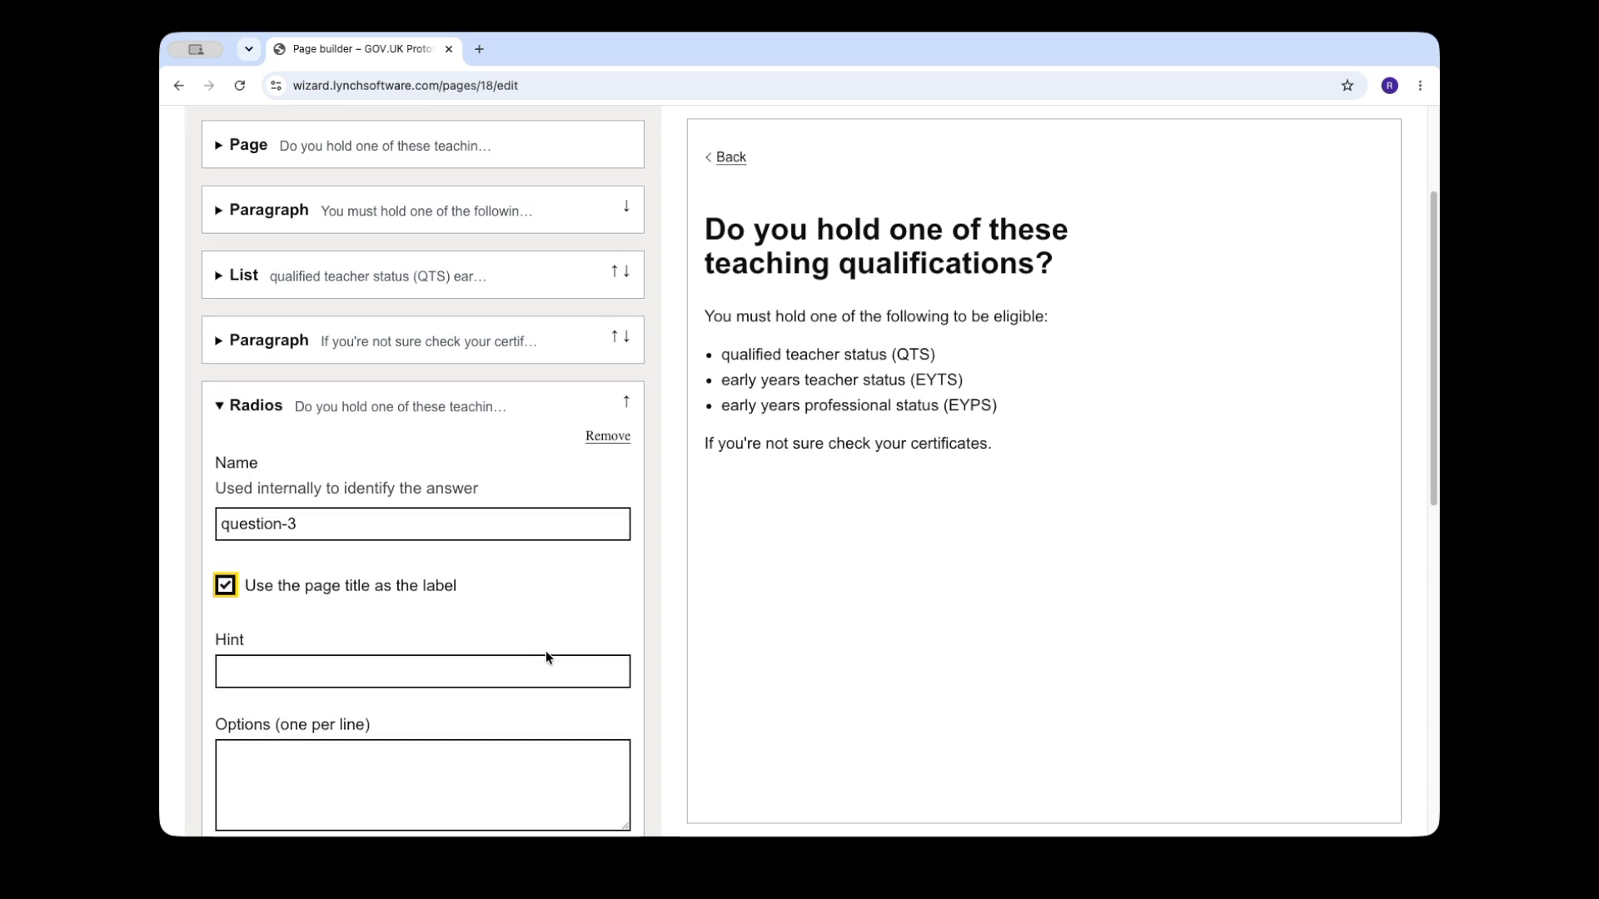
scroll(546, 657, down, 3)
click(491, 603)
text(Yes)
key(Return)
text(No)
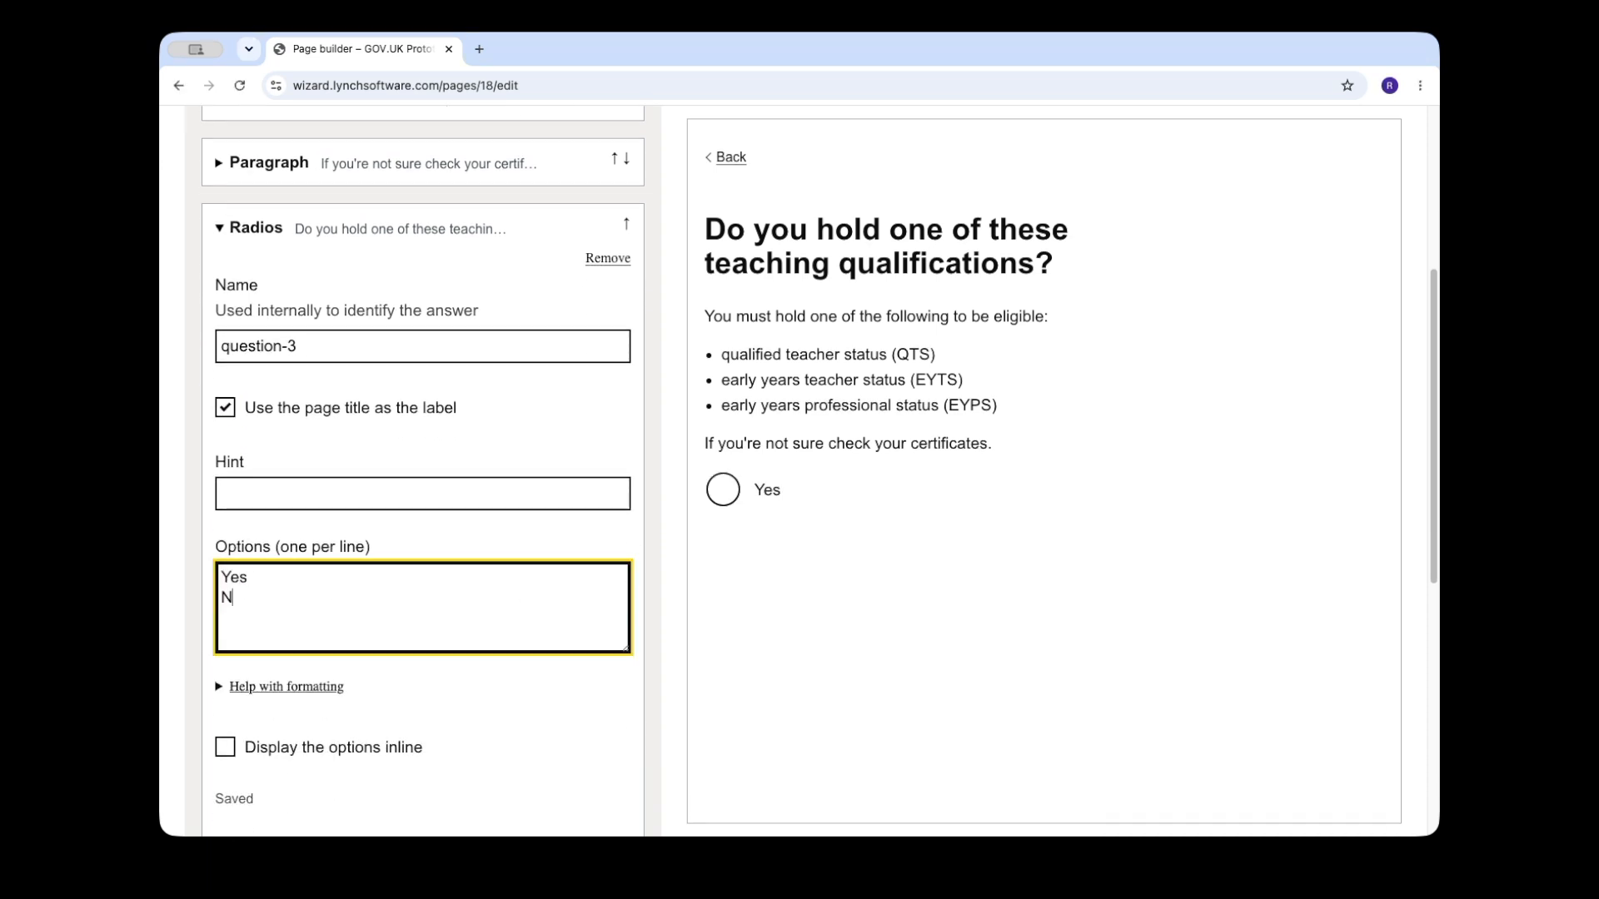
click(278, 242)
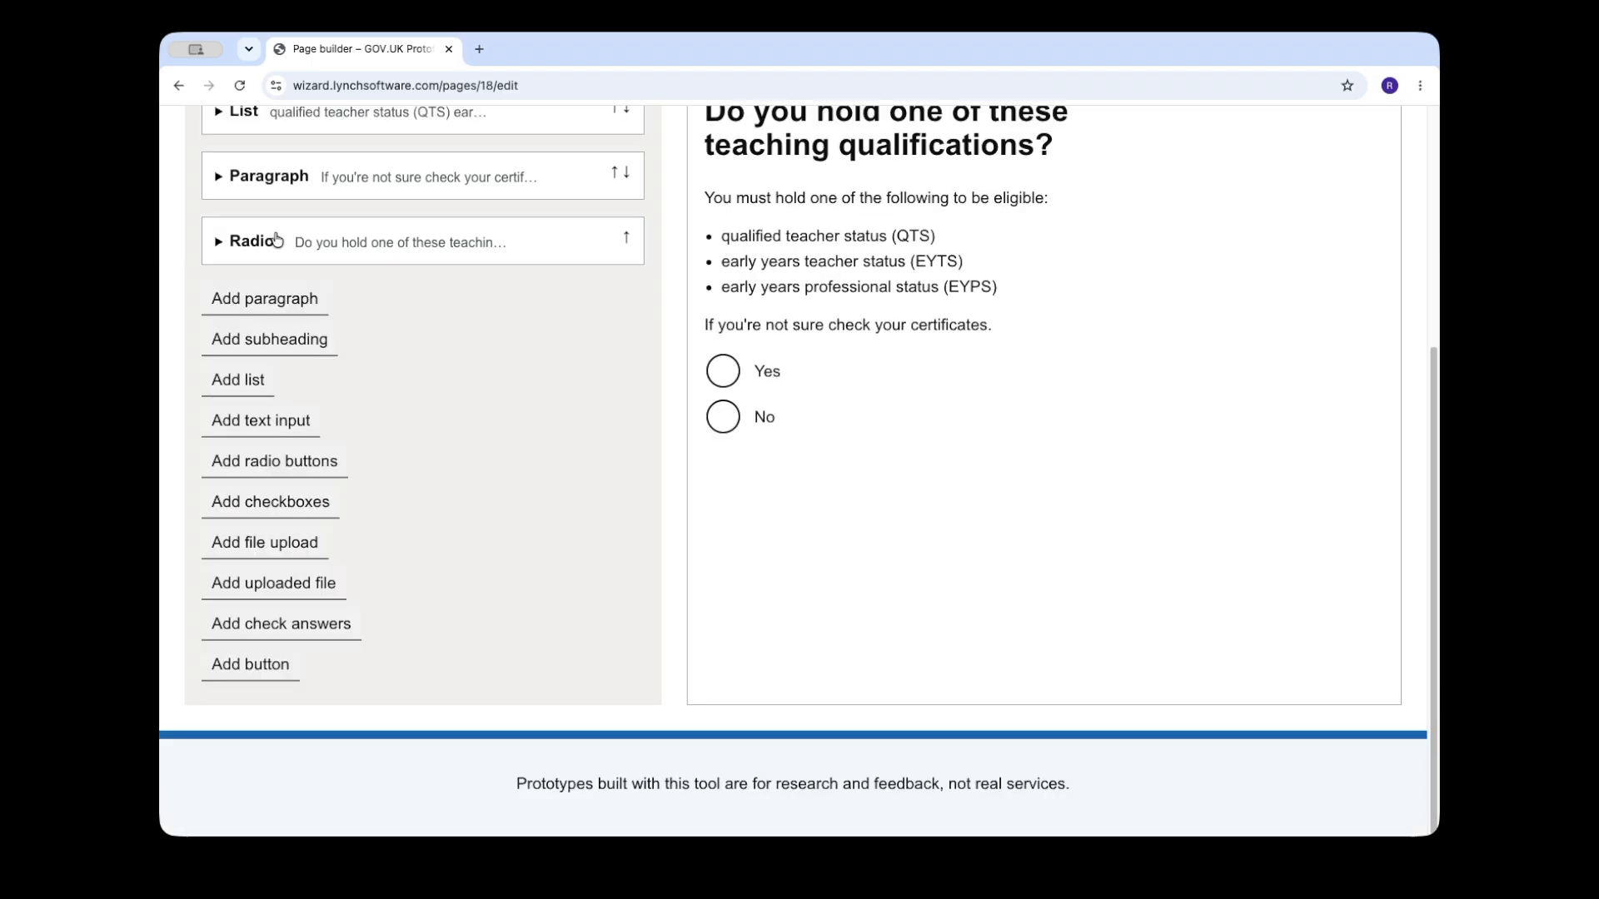
Step: Add a Continue button with a branching rule that sends the answer No to question-3 to the "ineligible" page
click(258, 664)
scroll(502, 633, down, 4)
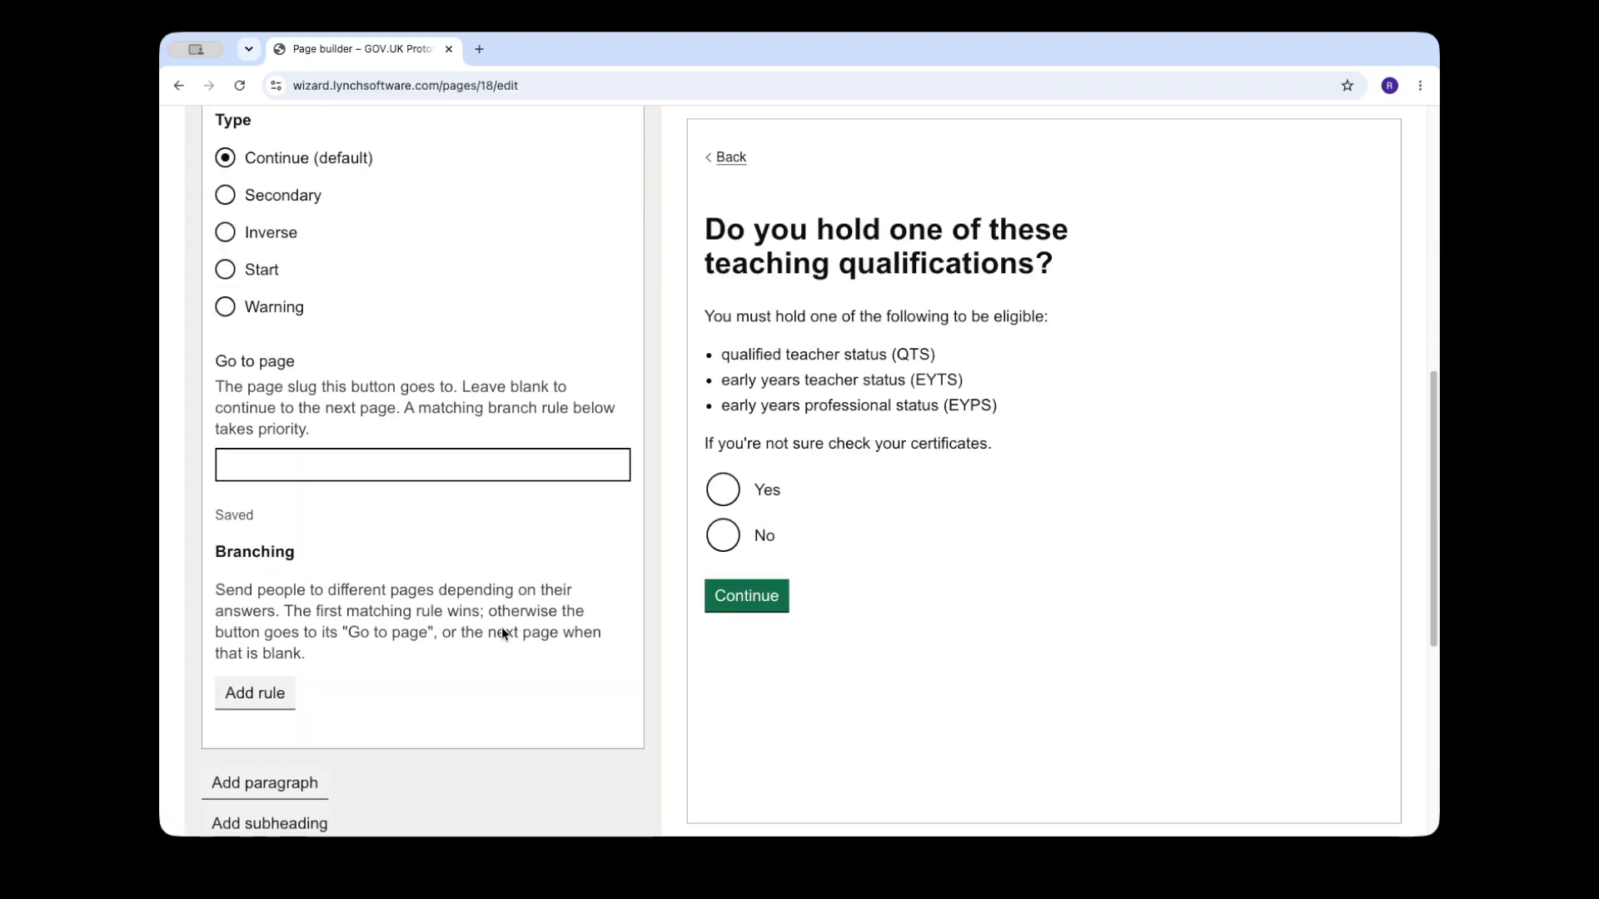
click(250, 662)
scroll(488, 657, down, 2)
click(436, 518)
click(438, 588)
click(438, 594)
click(360, 667)
click(355, 740)
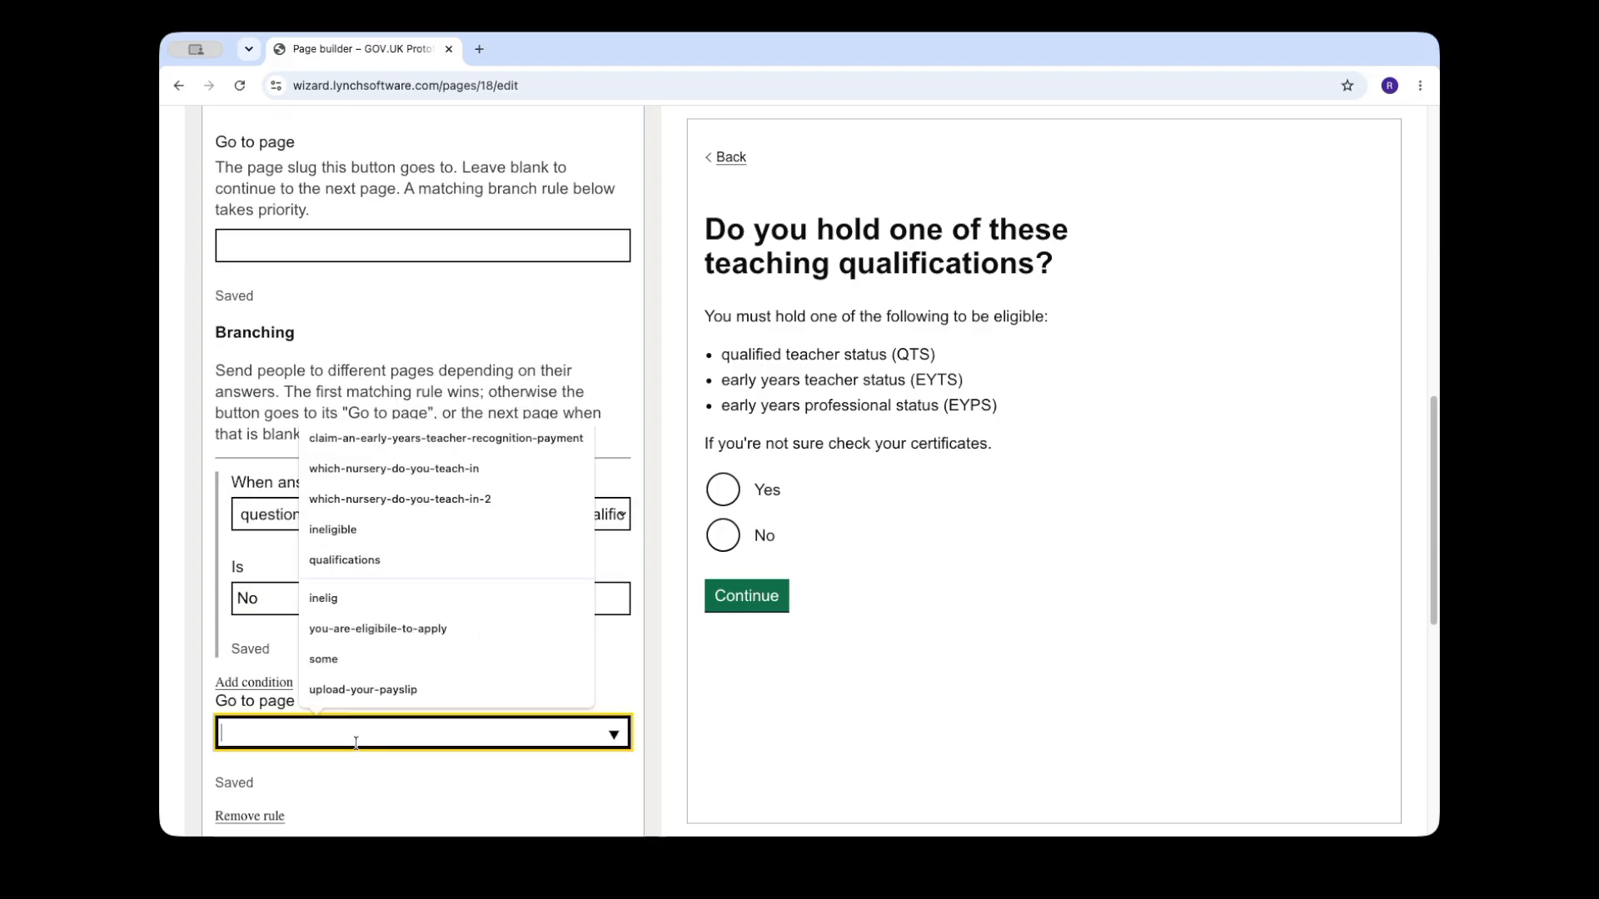
click(403, 537)
scroll(502, 685, down, 4)
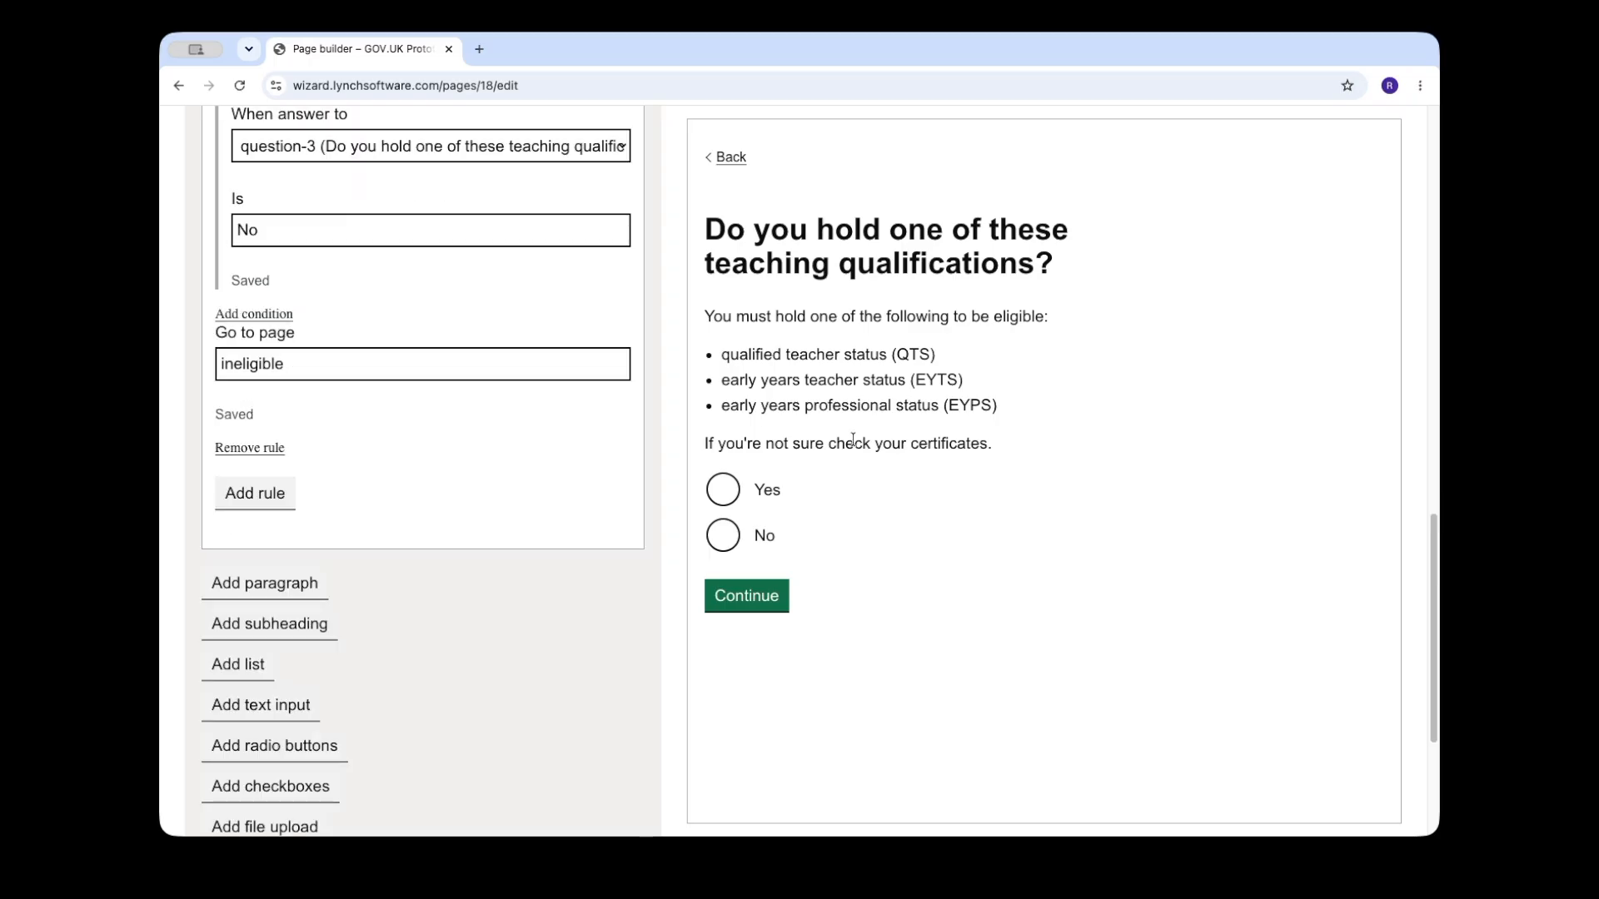
Step: Choose Yes in the preview, continue to create the next page and title it "Check if you’re eligible"
click(758, 489)
click(749, 596)
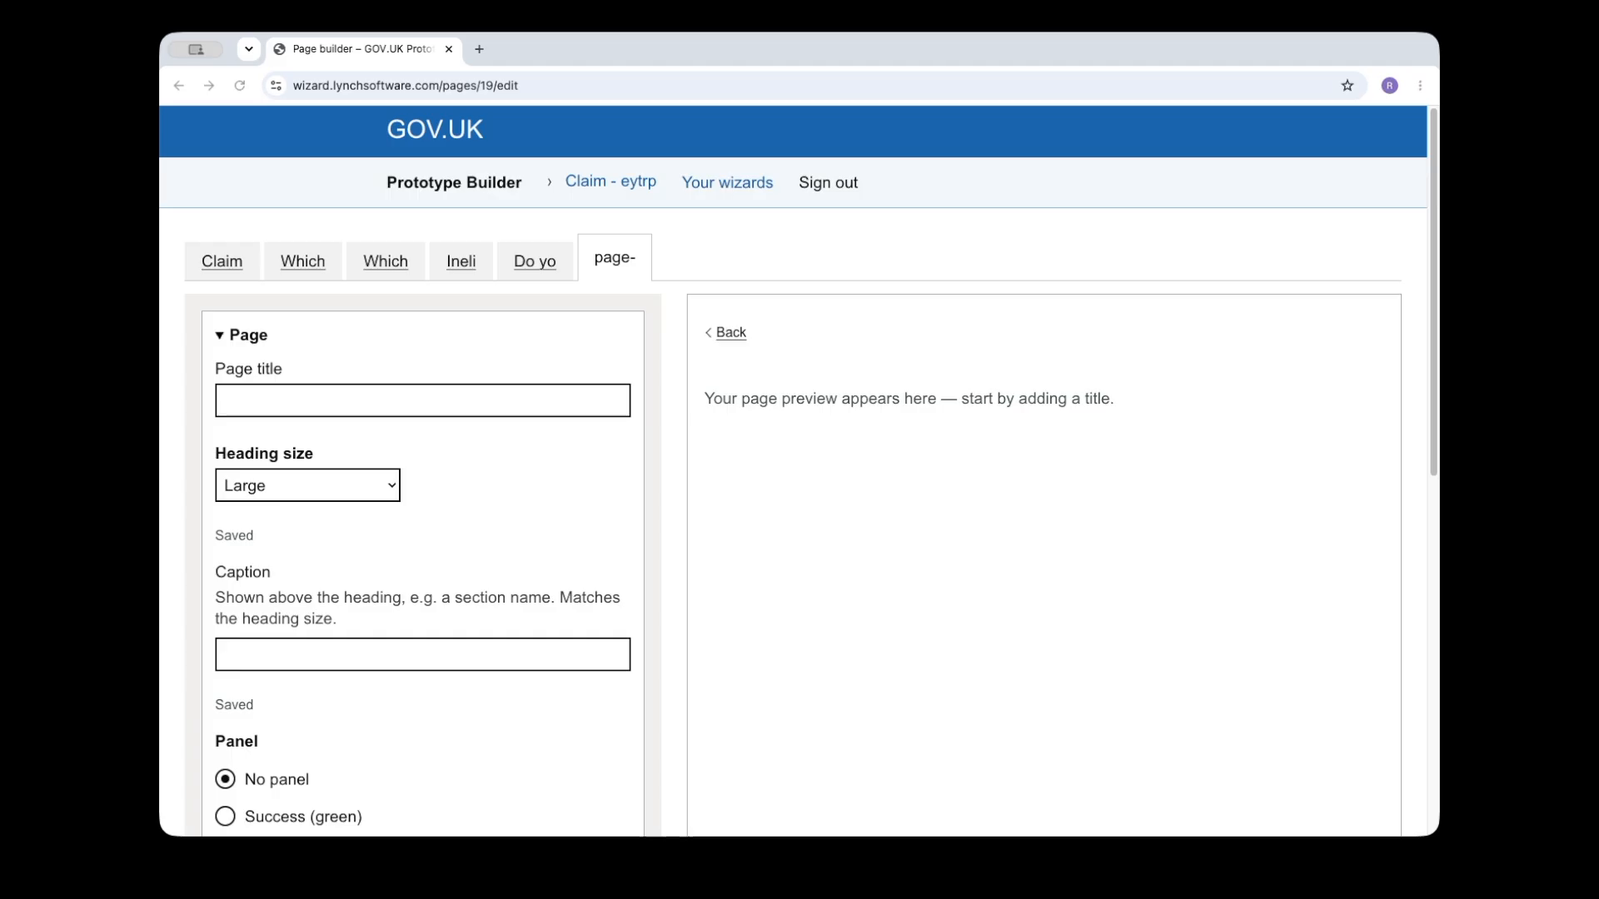
click(315, 388)
text(Check if you’re eligible)
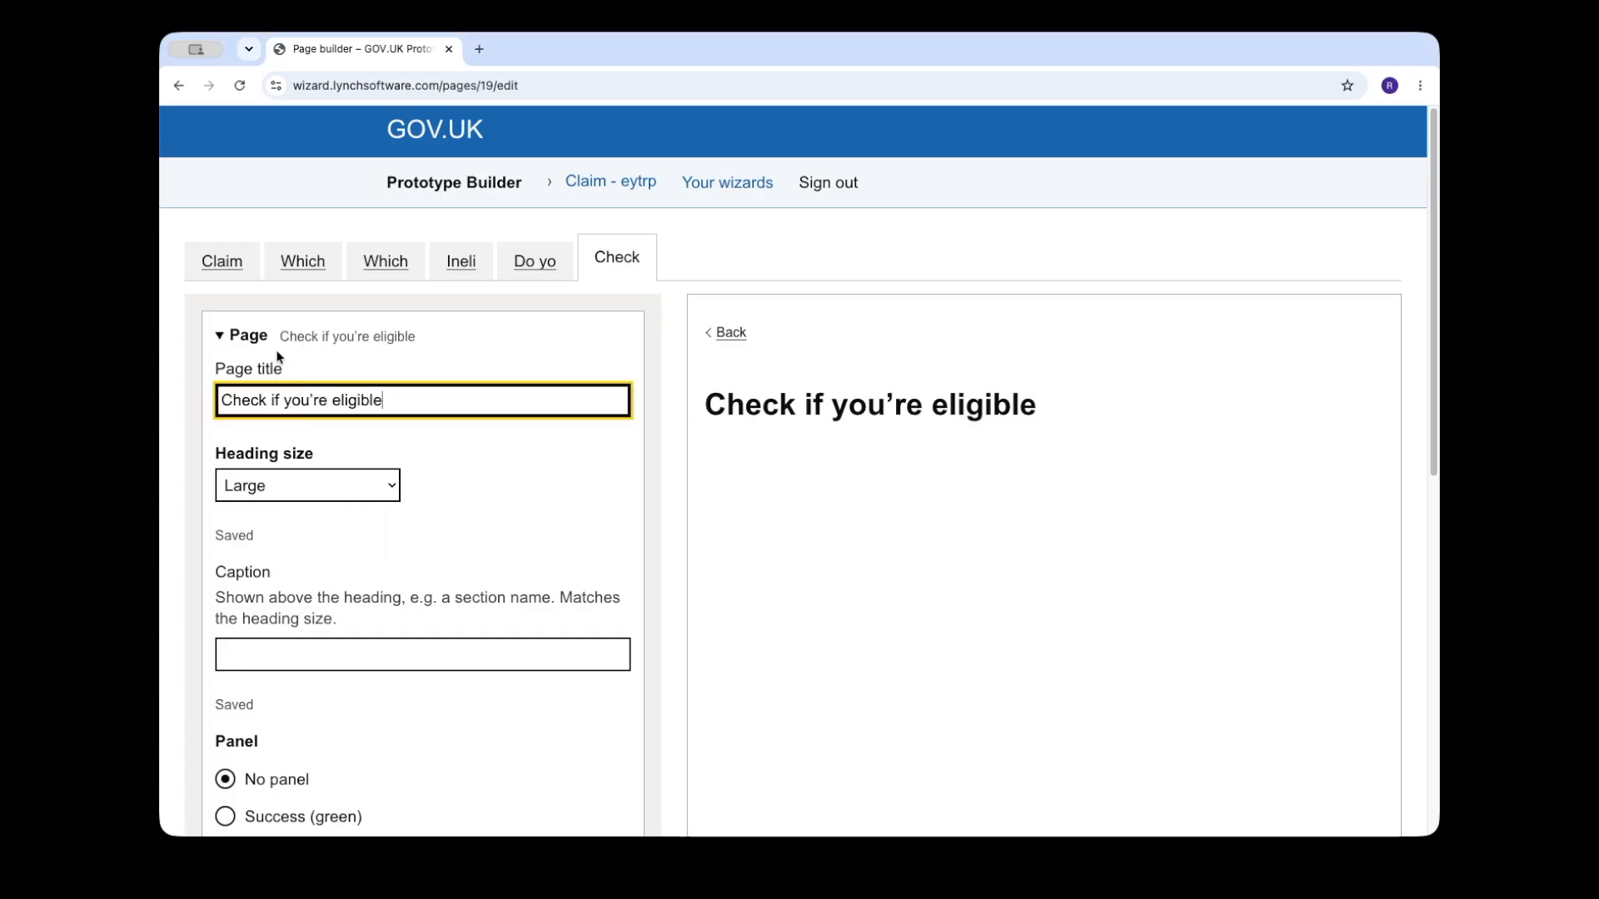
click(254, 336)
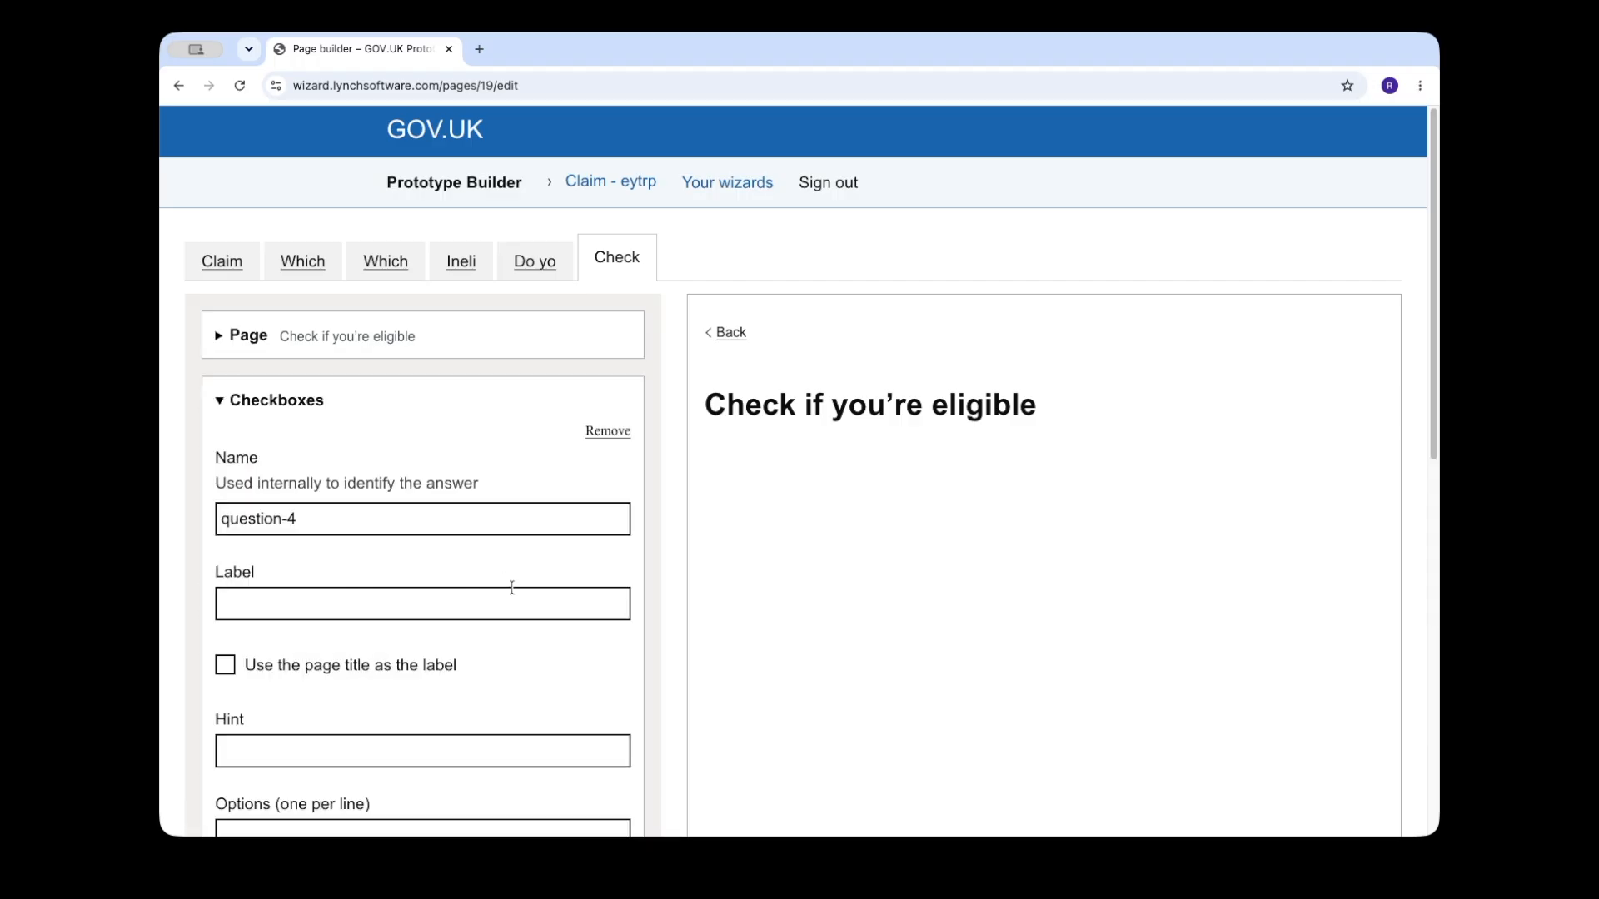
Step: Use the page title as the checkboxes' label and paste in the eligibility criteria hint ending "Select all that apply."
scroll(452, 703, down, 3)
click(359, 515)
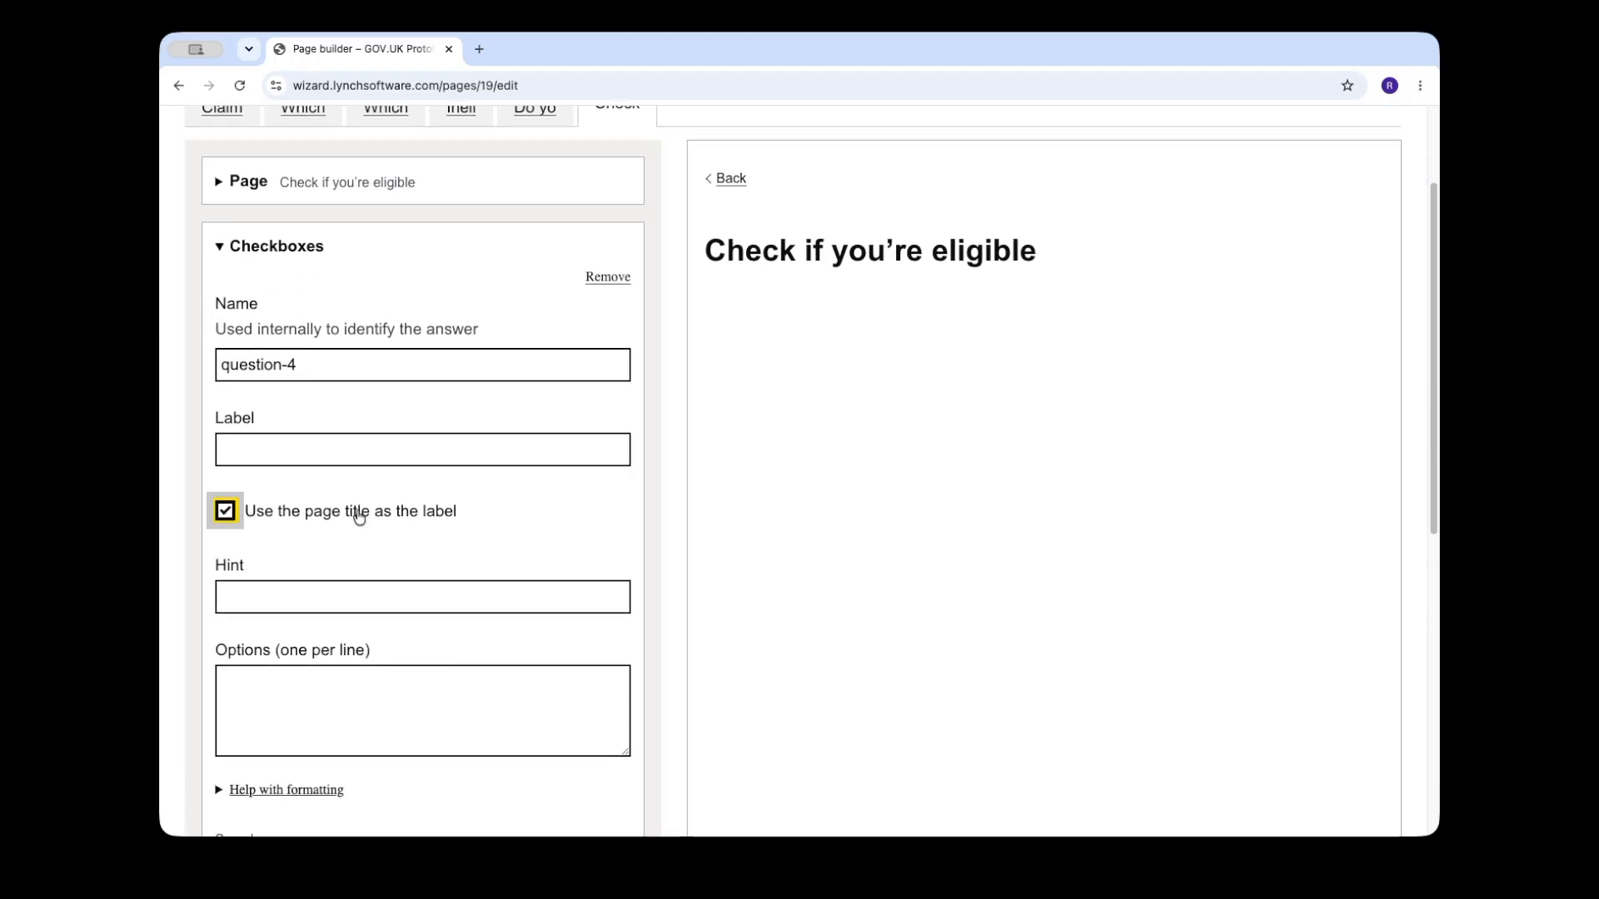
key(super+Tab)
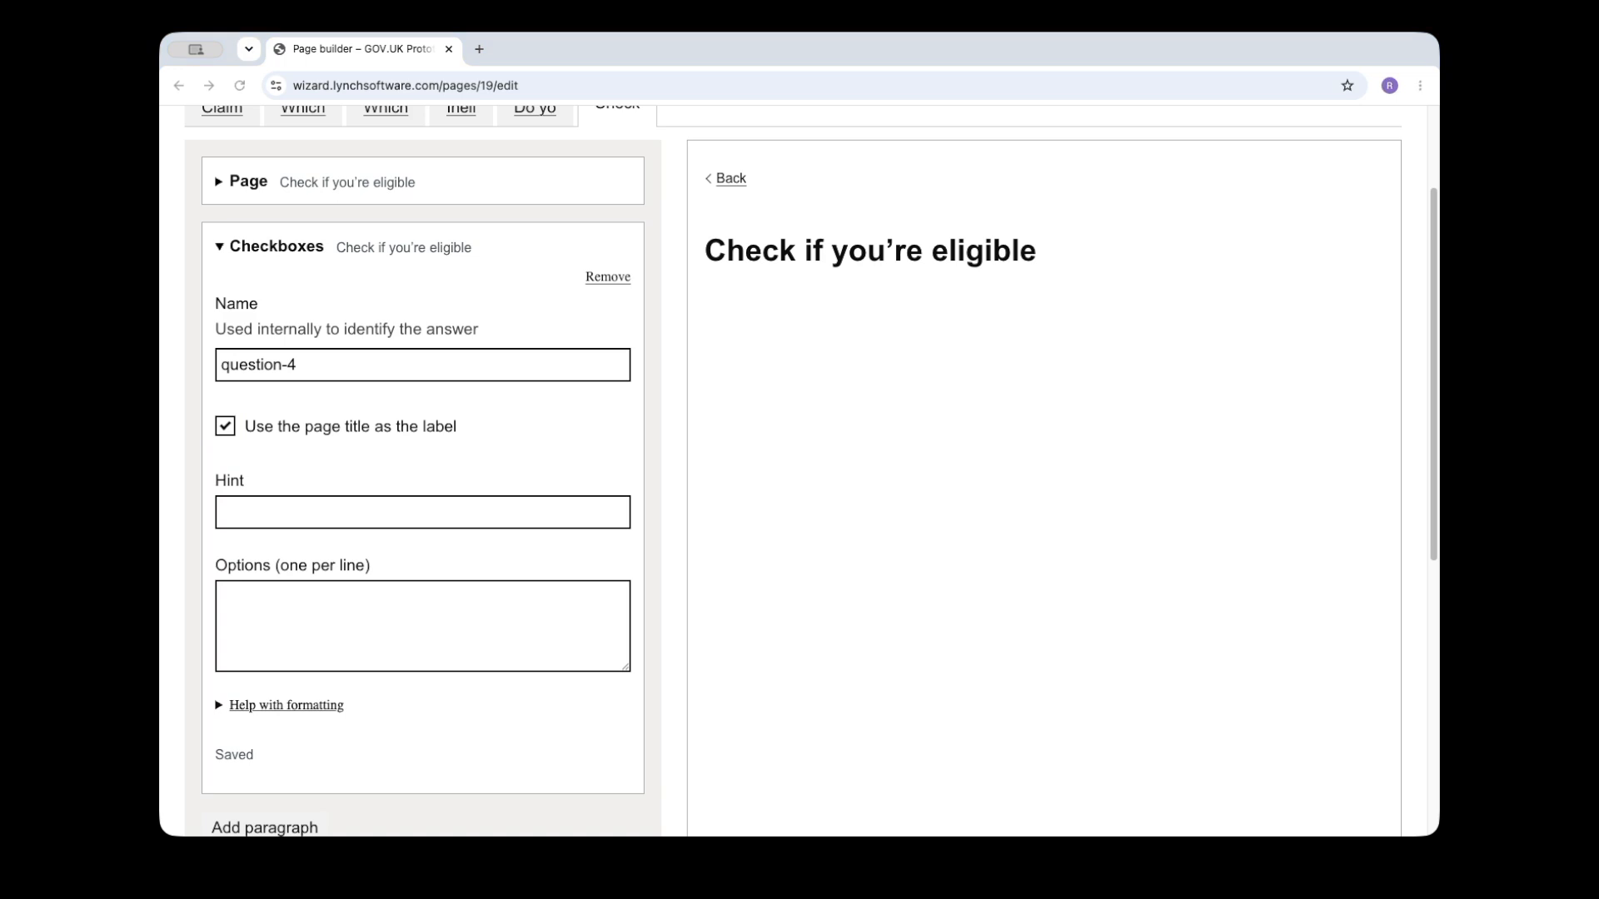
key(super+Tab)
click(334, 505)
text(You’ll need to meet the eligiblity criteria and expectations for the early years teacher recognition payment. Select all that apply.)
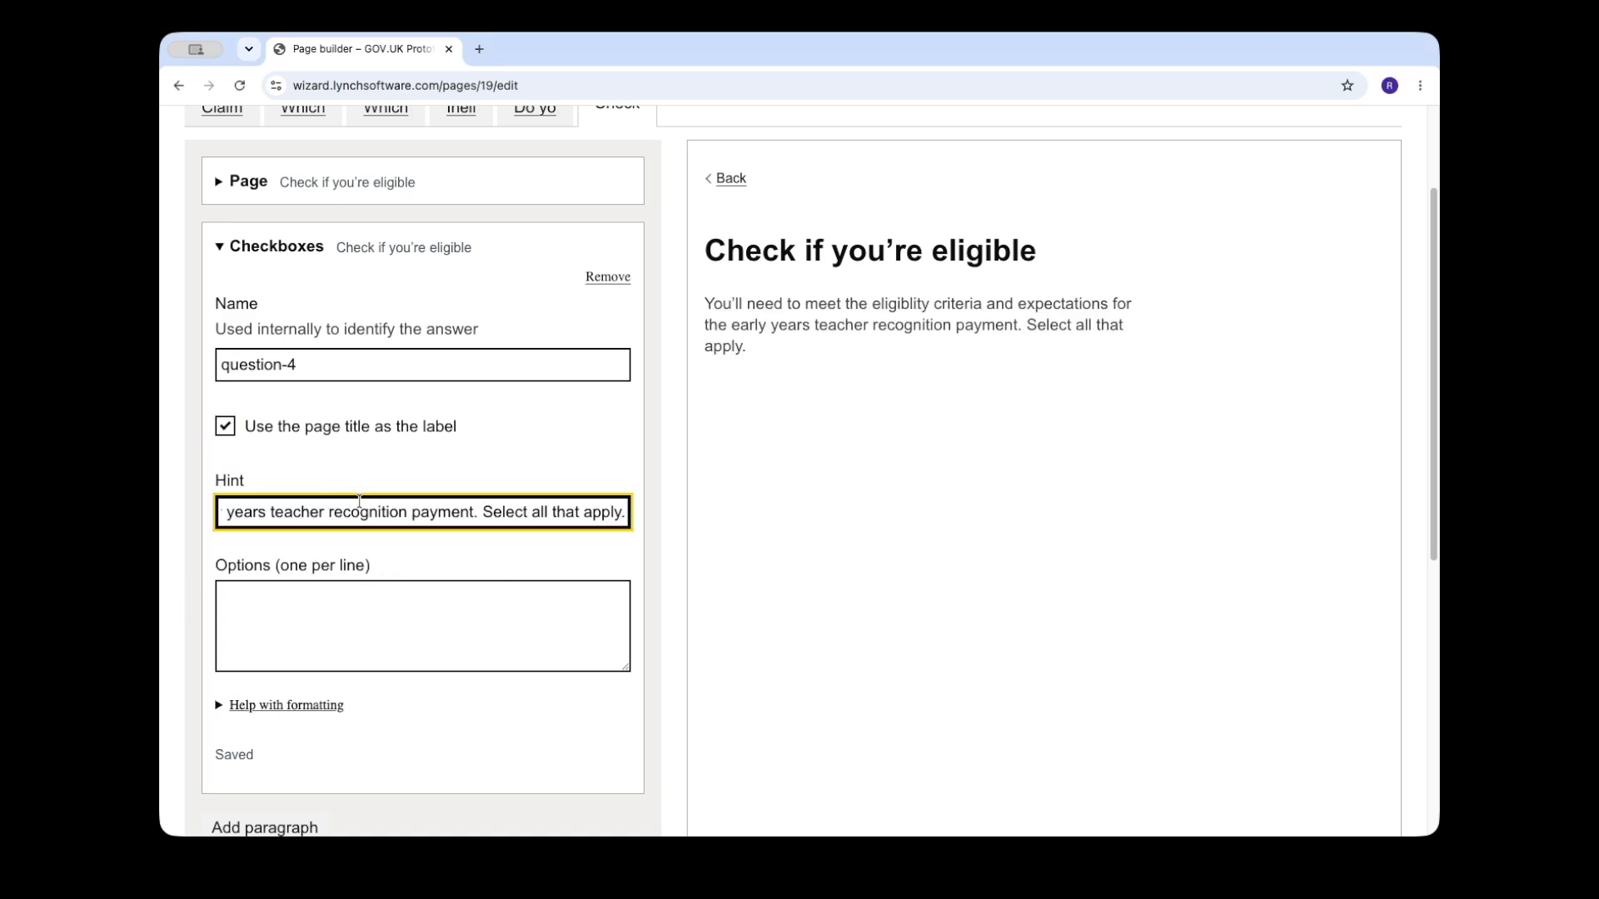
Step: Paste the working-time and formal-performance-measures statements as checkbox options, linking "Early years teacher standards" to example.com in the first
key(super+Tab)
key(super+Tab)
click(446, 620)
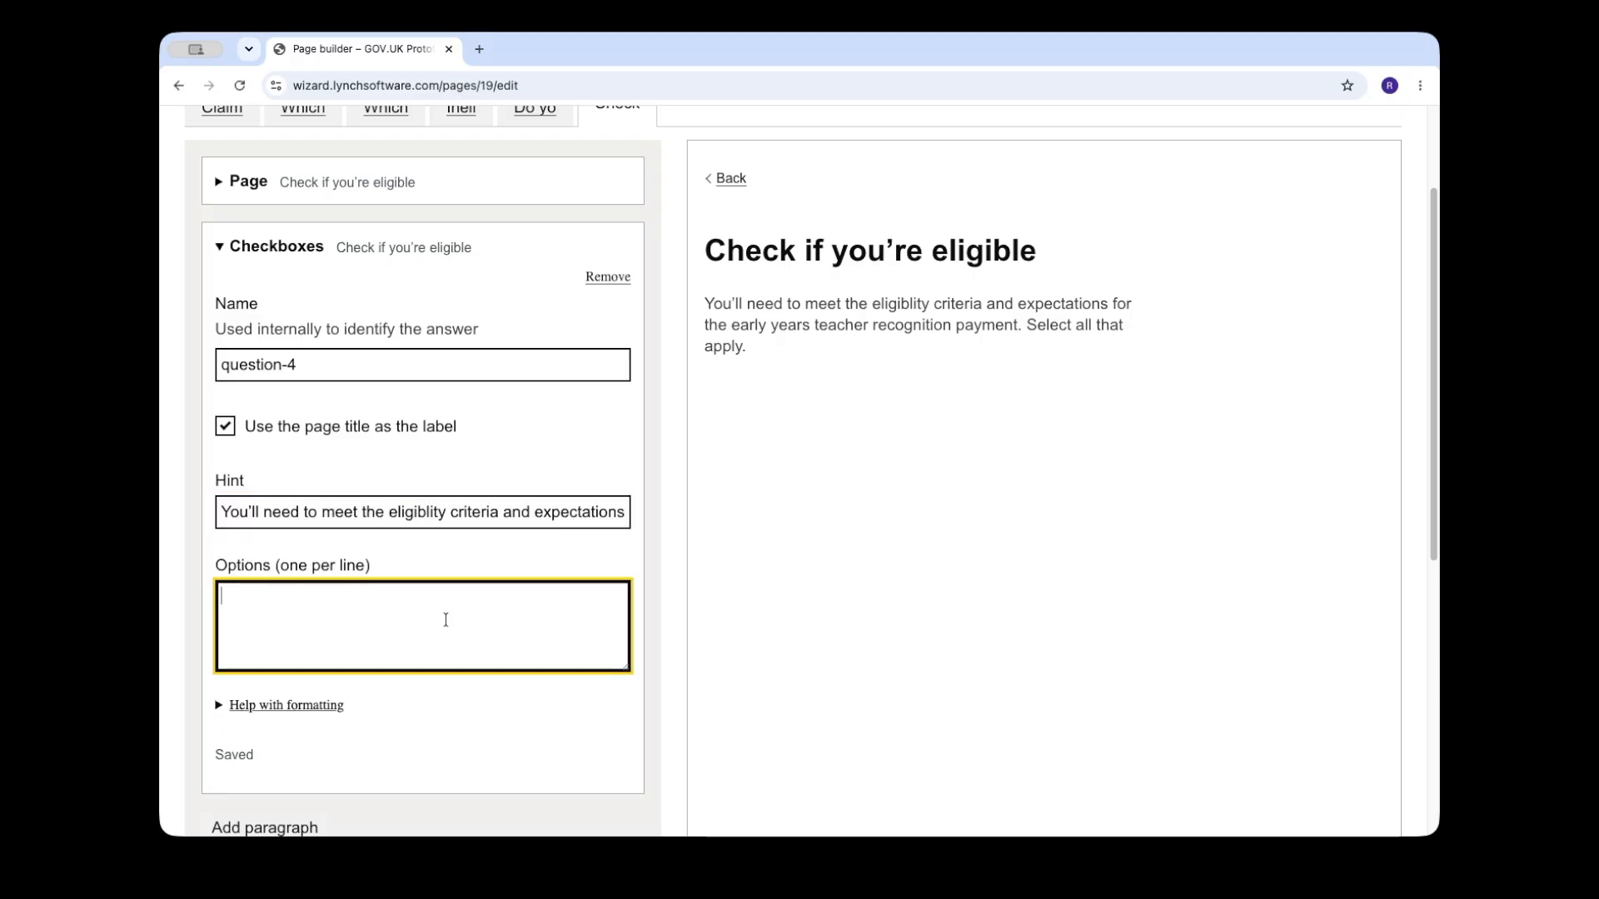
text(I spend at least half of my working time as an early years teacher, as set out in the Early years teacher standards)
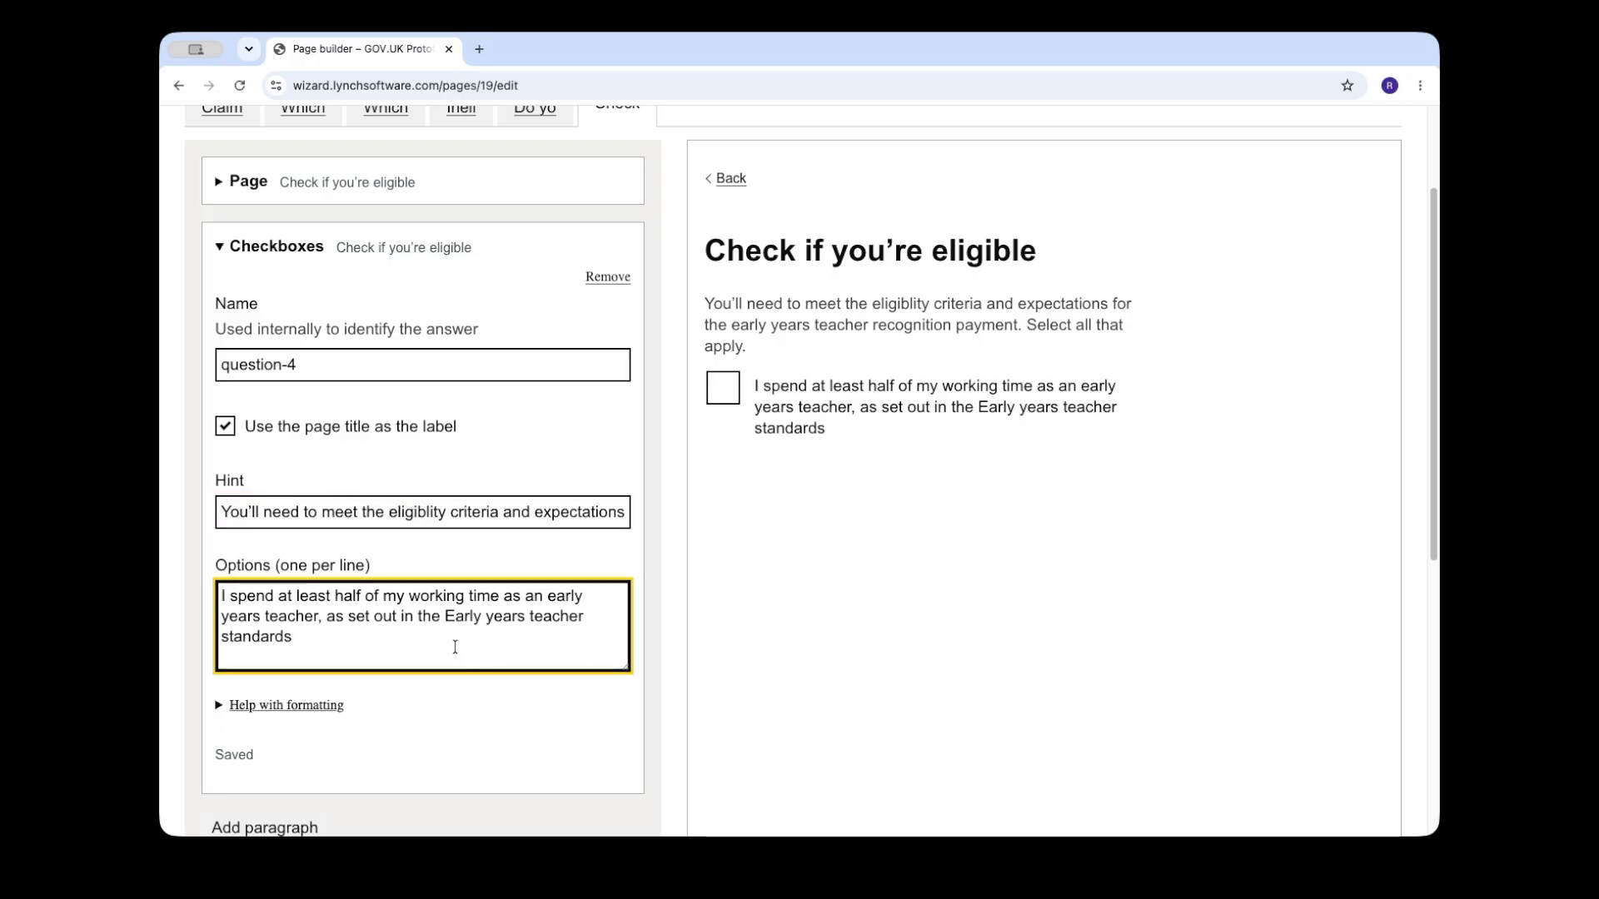
text([)
key(super+Down)
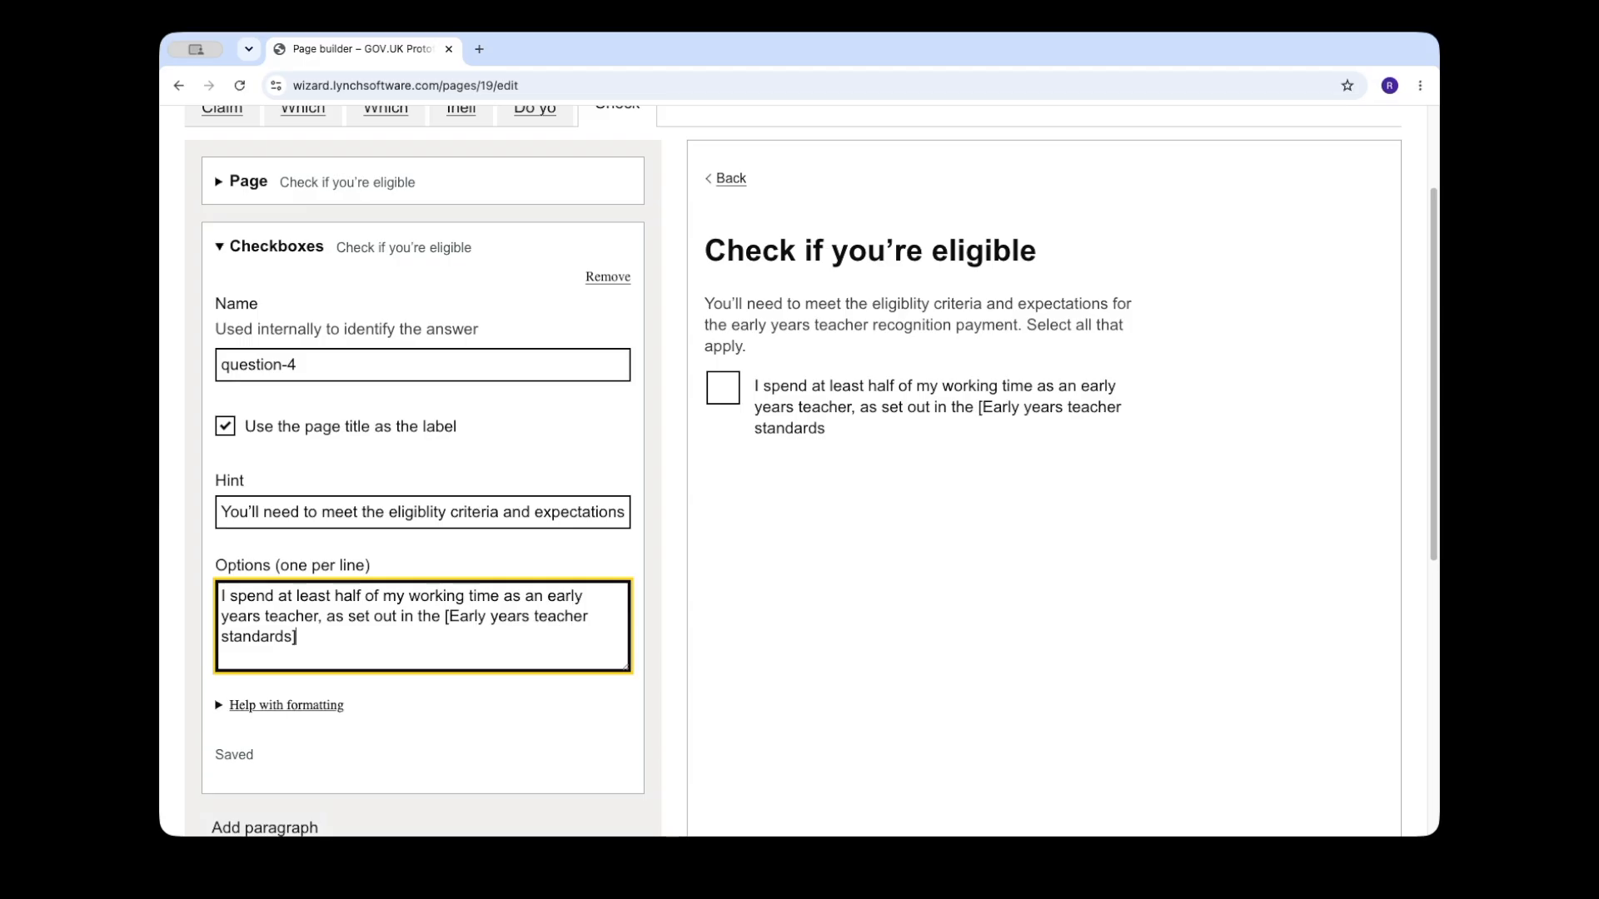
text(](example.com))
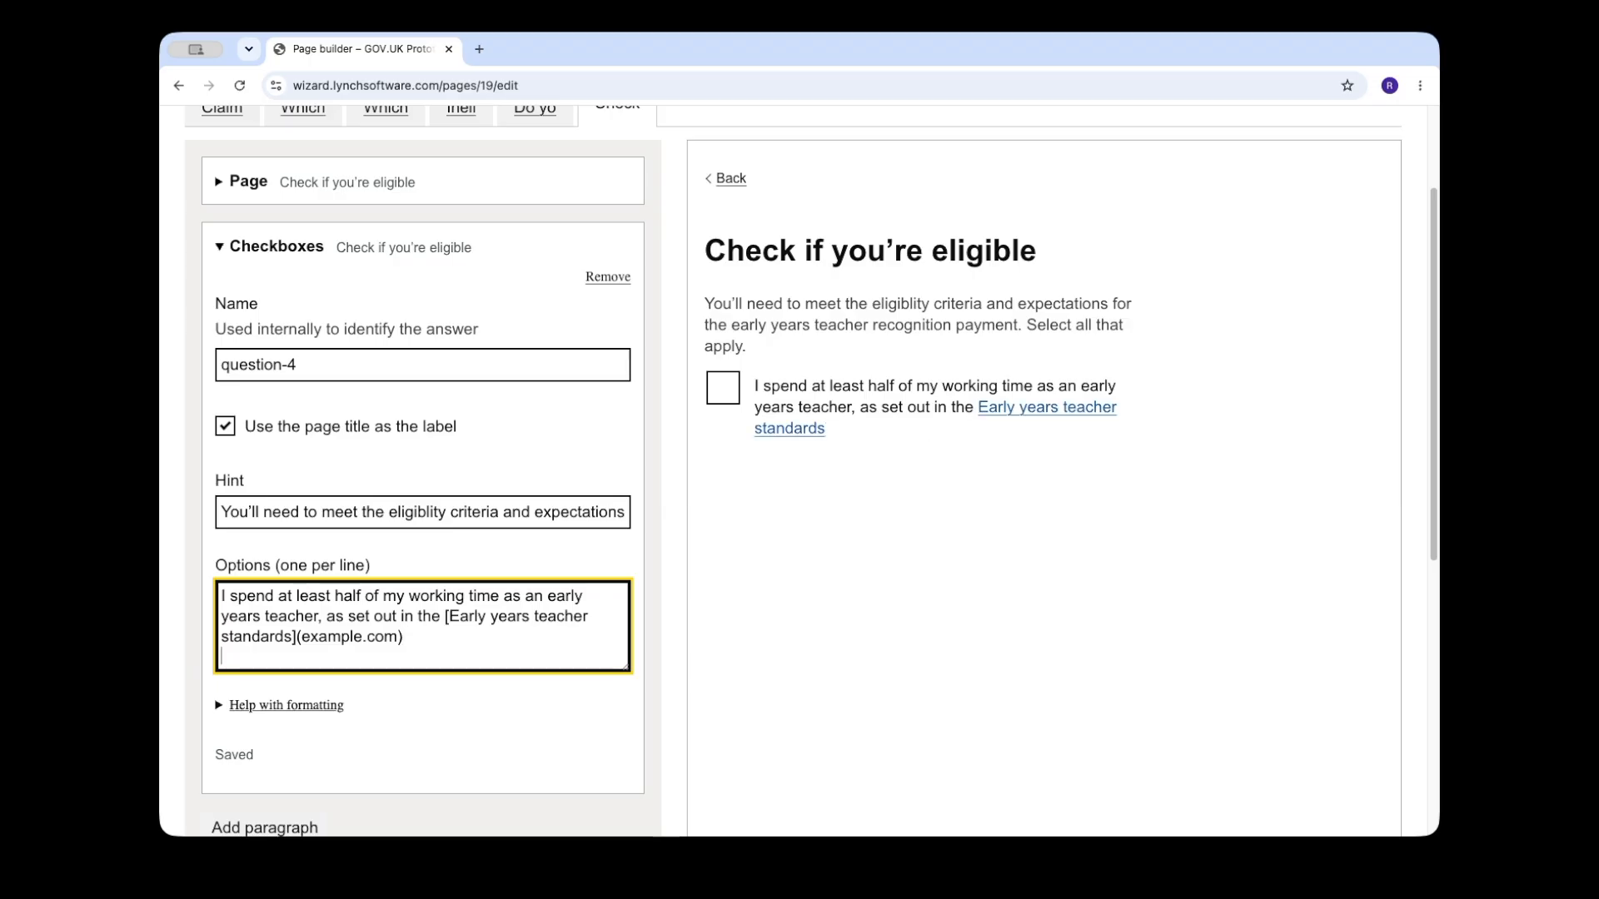
key(Return)
text(I'm not currently subject to any formal performance measures as a result of continuous poor teaching standards or disciplinary action)
Step: Add a Continue button below the checkboxes and give it a new branching rule
scroll(488, 712, down, 5)
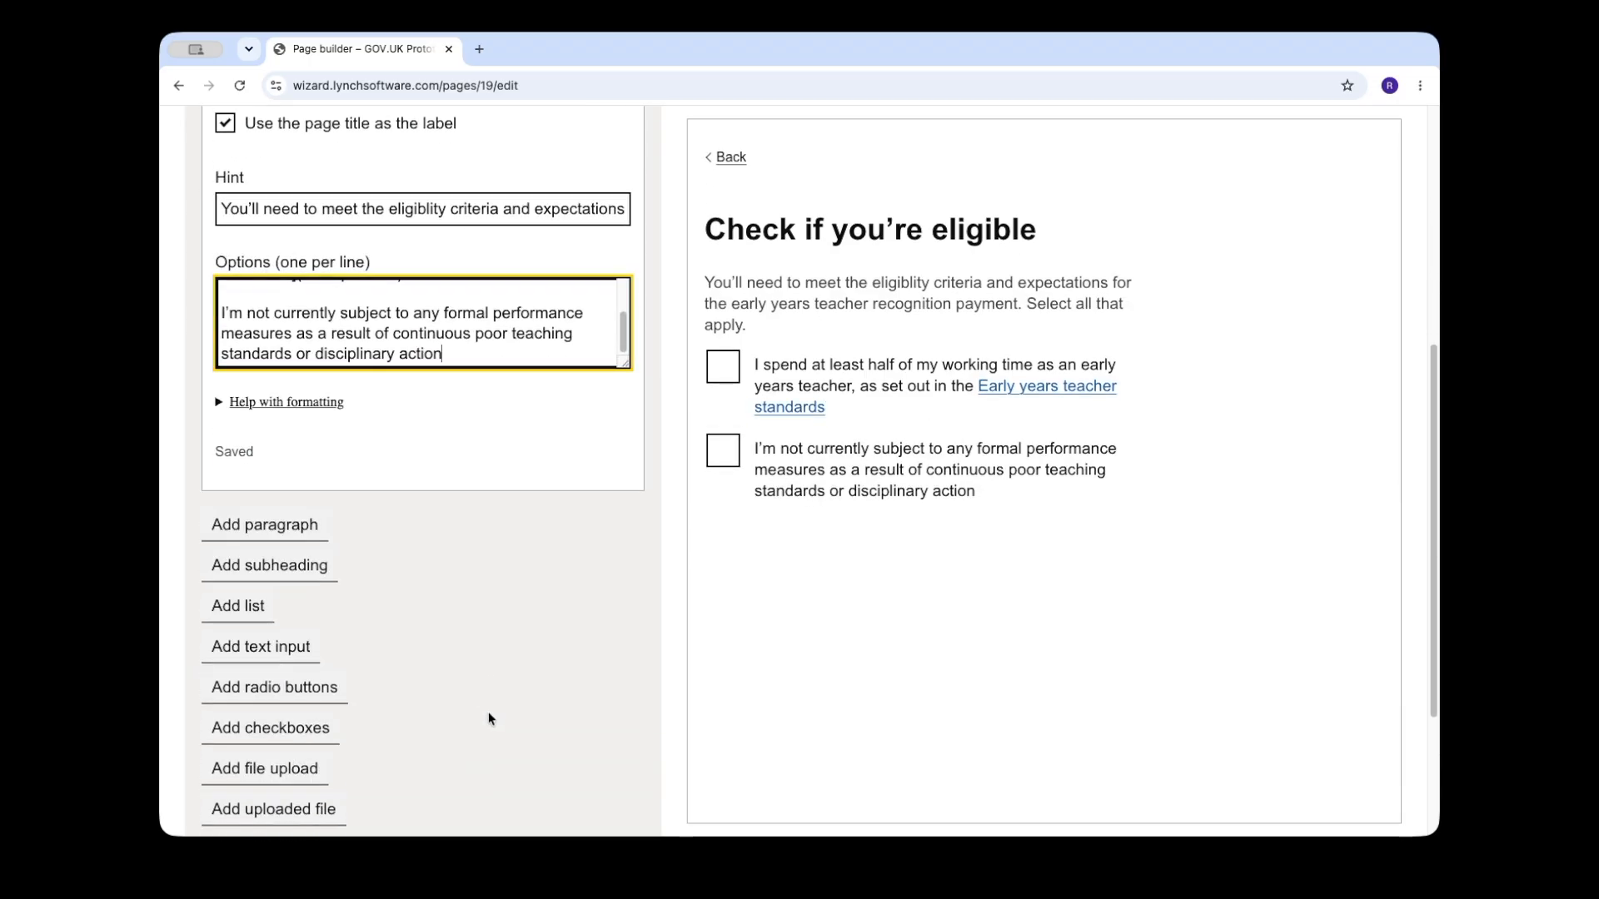
scroll(488, 711, down, 1)
scroll(488, 711, down, 1)
click(250, 717)
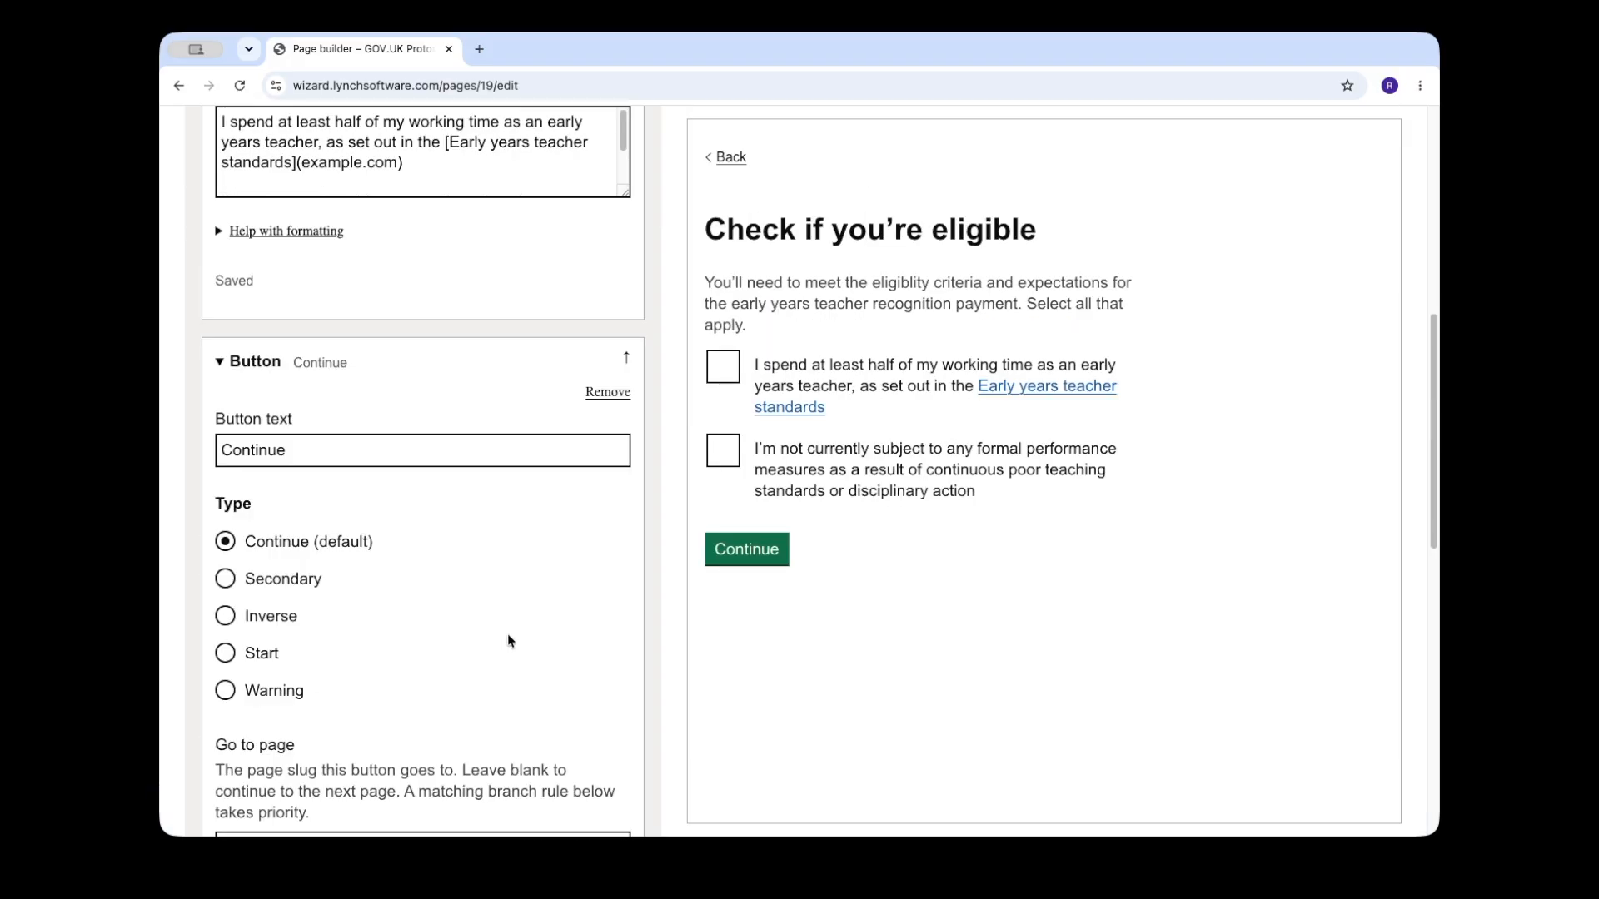
scroll(492, 647, down, 6)
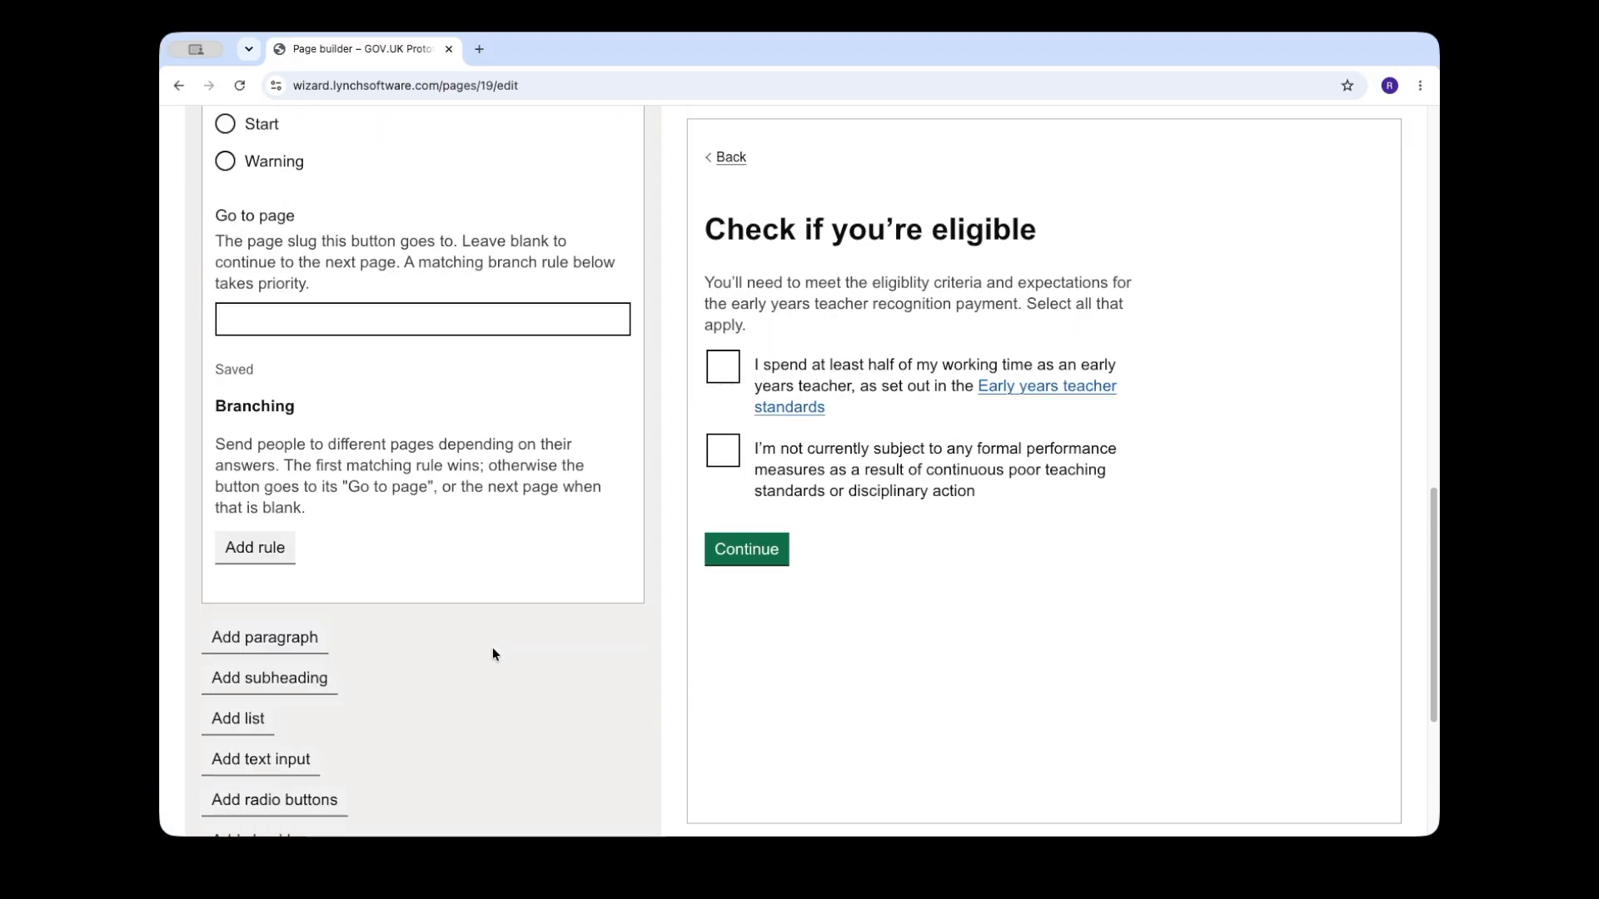
click(247, 545)
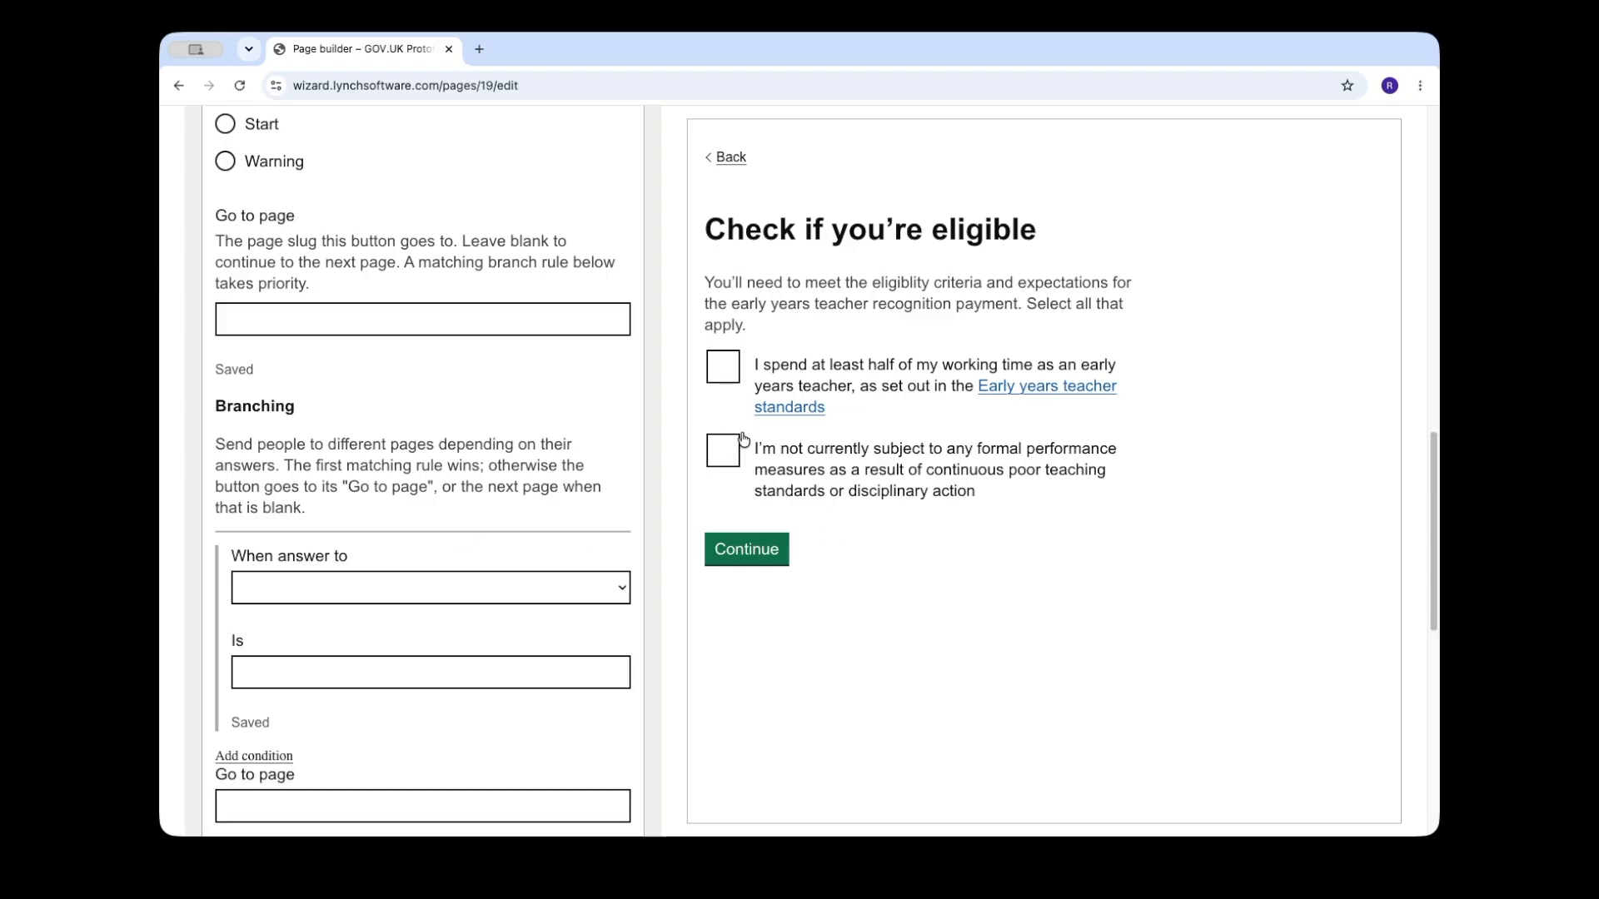
Step: Make the rule require two question-4 answers: the half of working time statement and the no formal performance measures statement
click(469, 588)
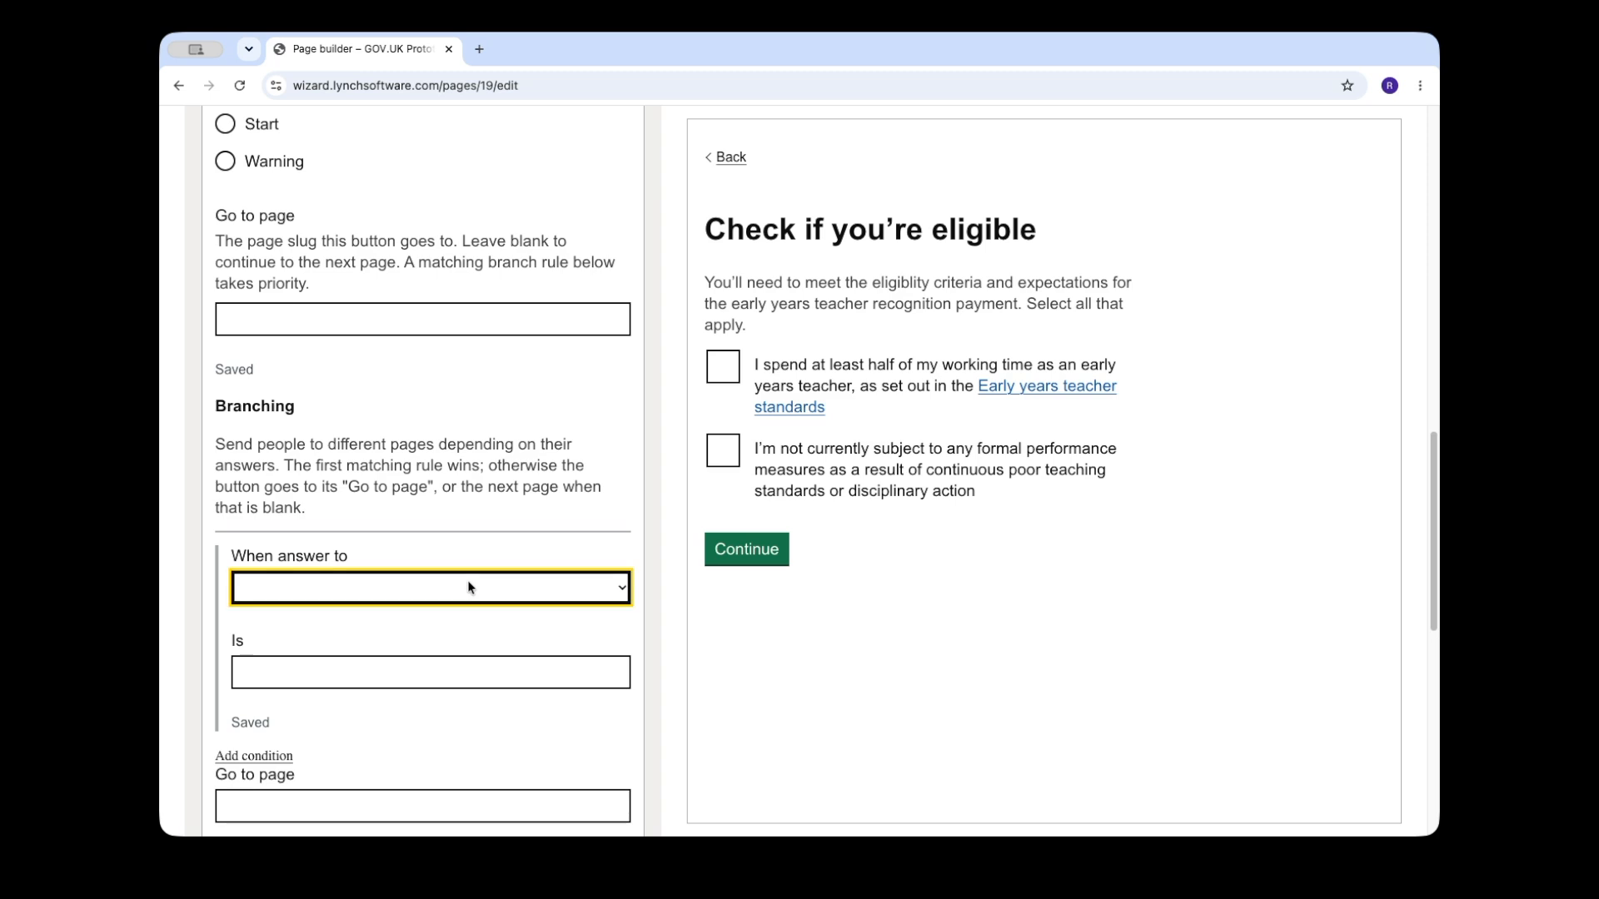
click(441, 681)
click(500, 672)
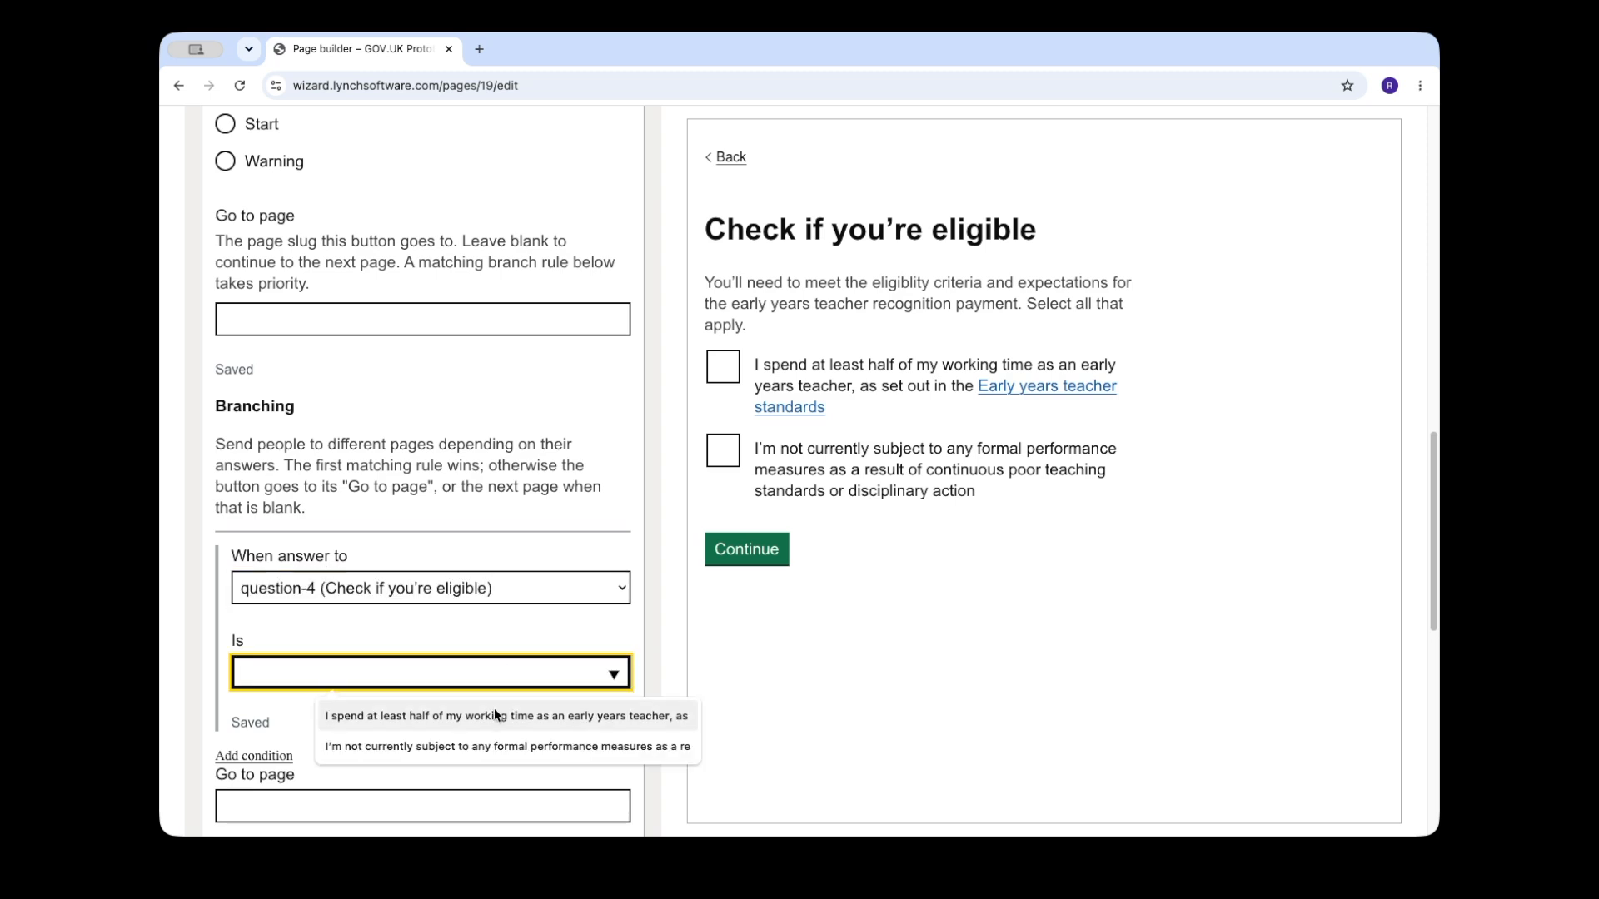
click(493, 708)
scroll(246, 613, down, 2)
click(247, 615)
scroll(258, 494, down, 2)
click(360, 563)
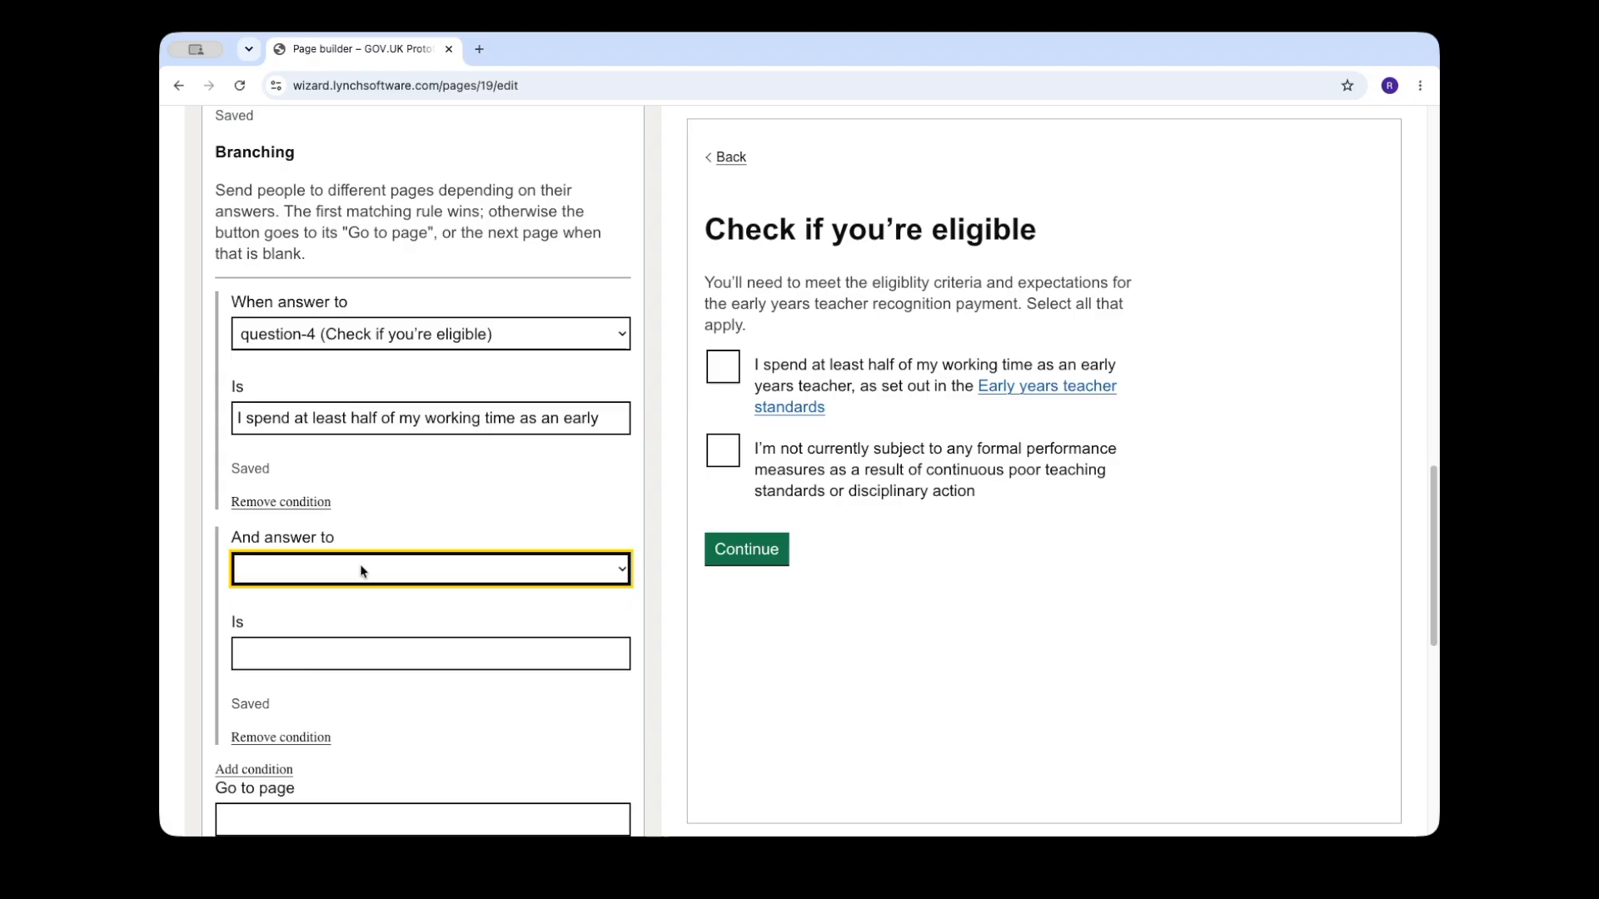
click(380, 665)
click(411, 716)
Step: Set the branching rule's Go to page to "you-are-eligible"
key(super+Tab)
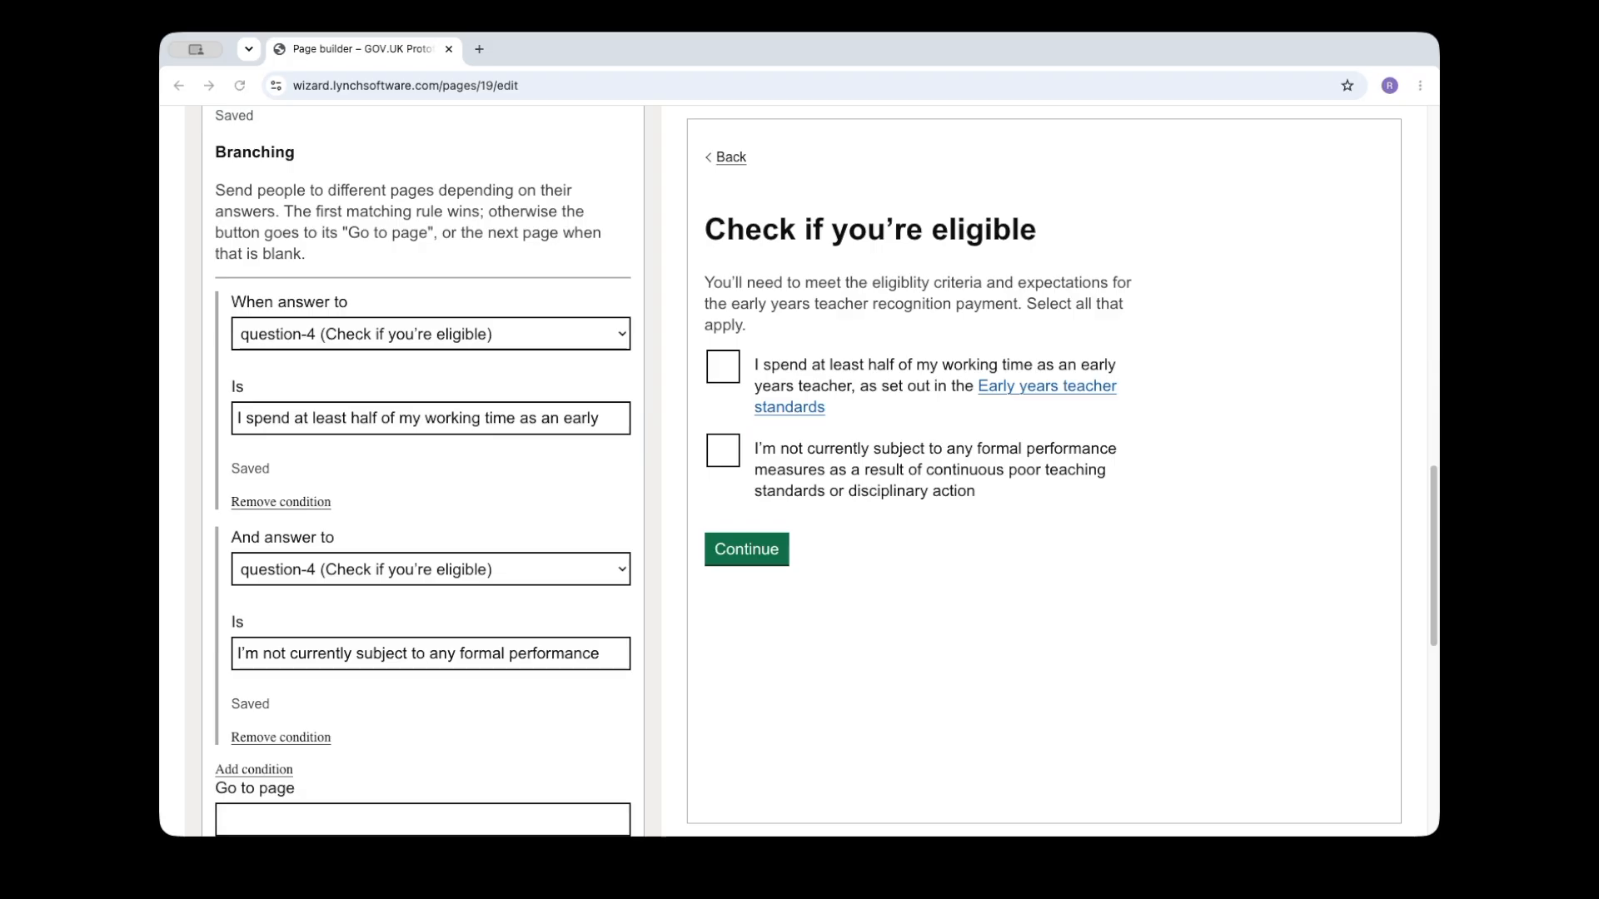
scroll(207, 673, down, 4)
key(super+Tab)
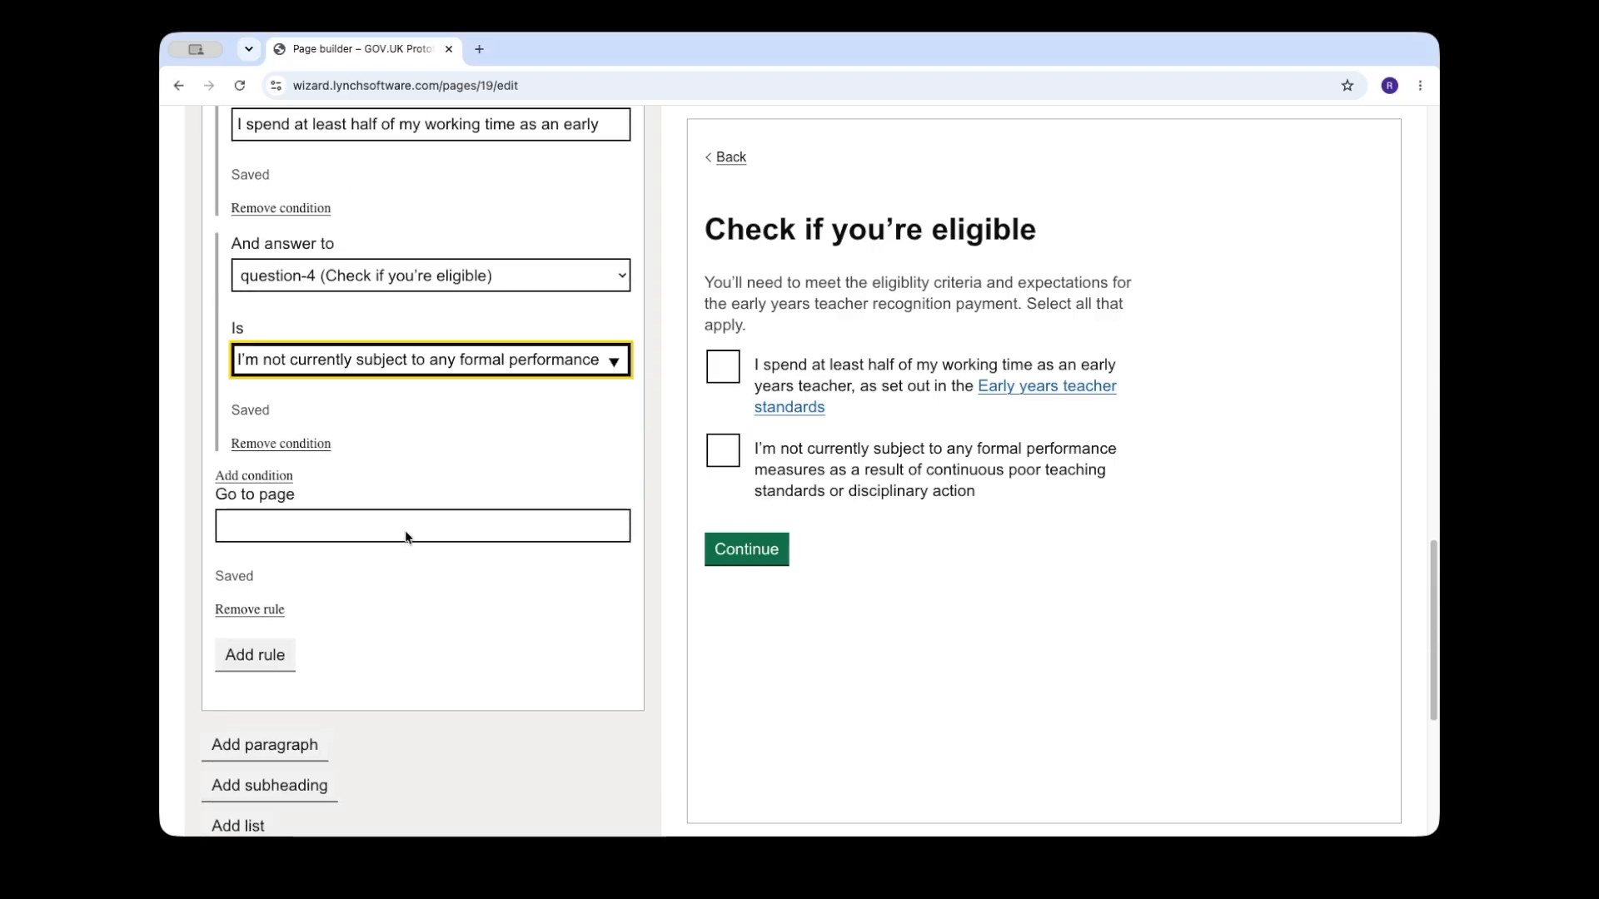
click(404, 525)
text(you-are)
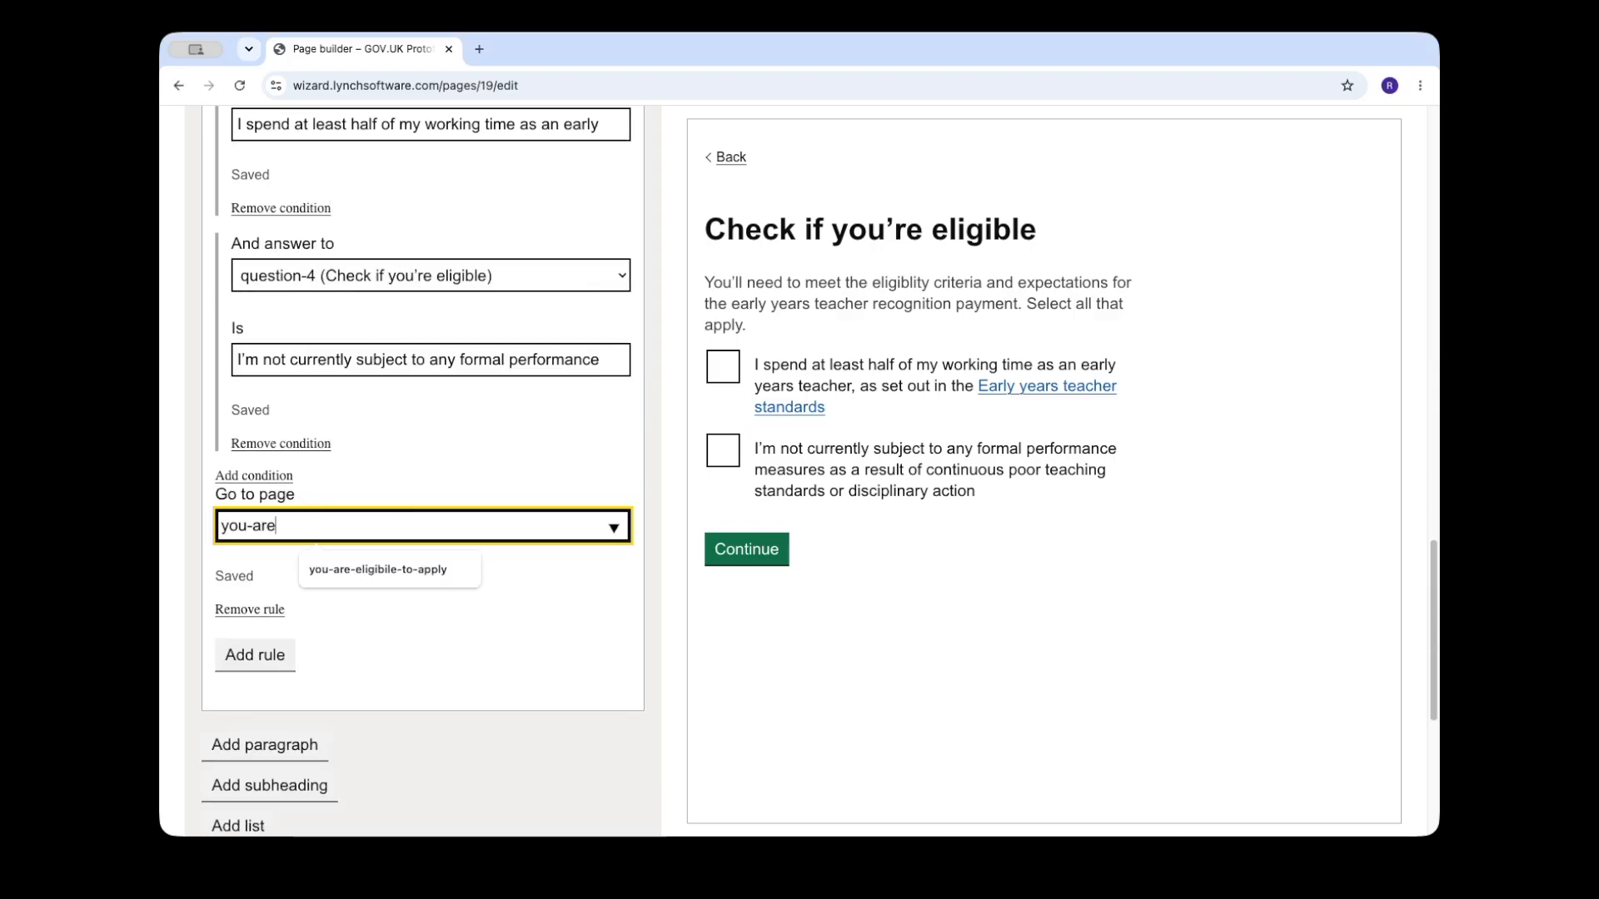
text(-eligible)
click(483, 567)
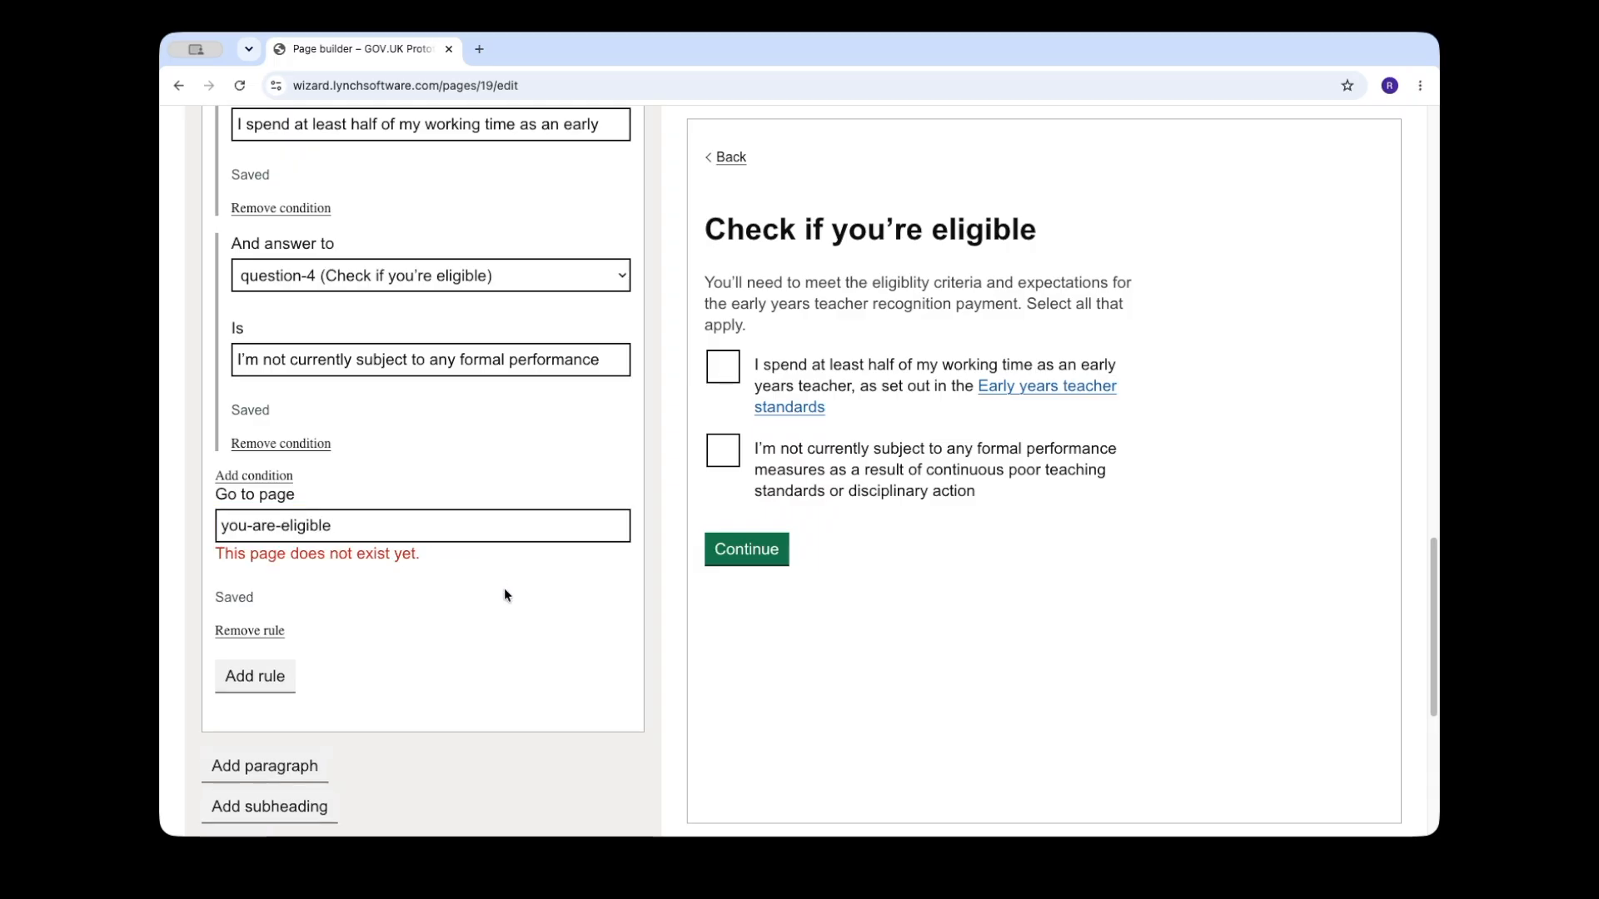
Step: Tick both checkboxes in the preview, continue to create the next page and title it "You're eligible to apply"
click(824, 468)
click(856, 369)
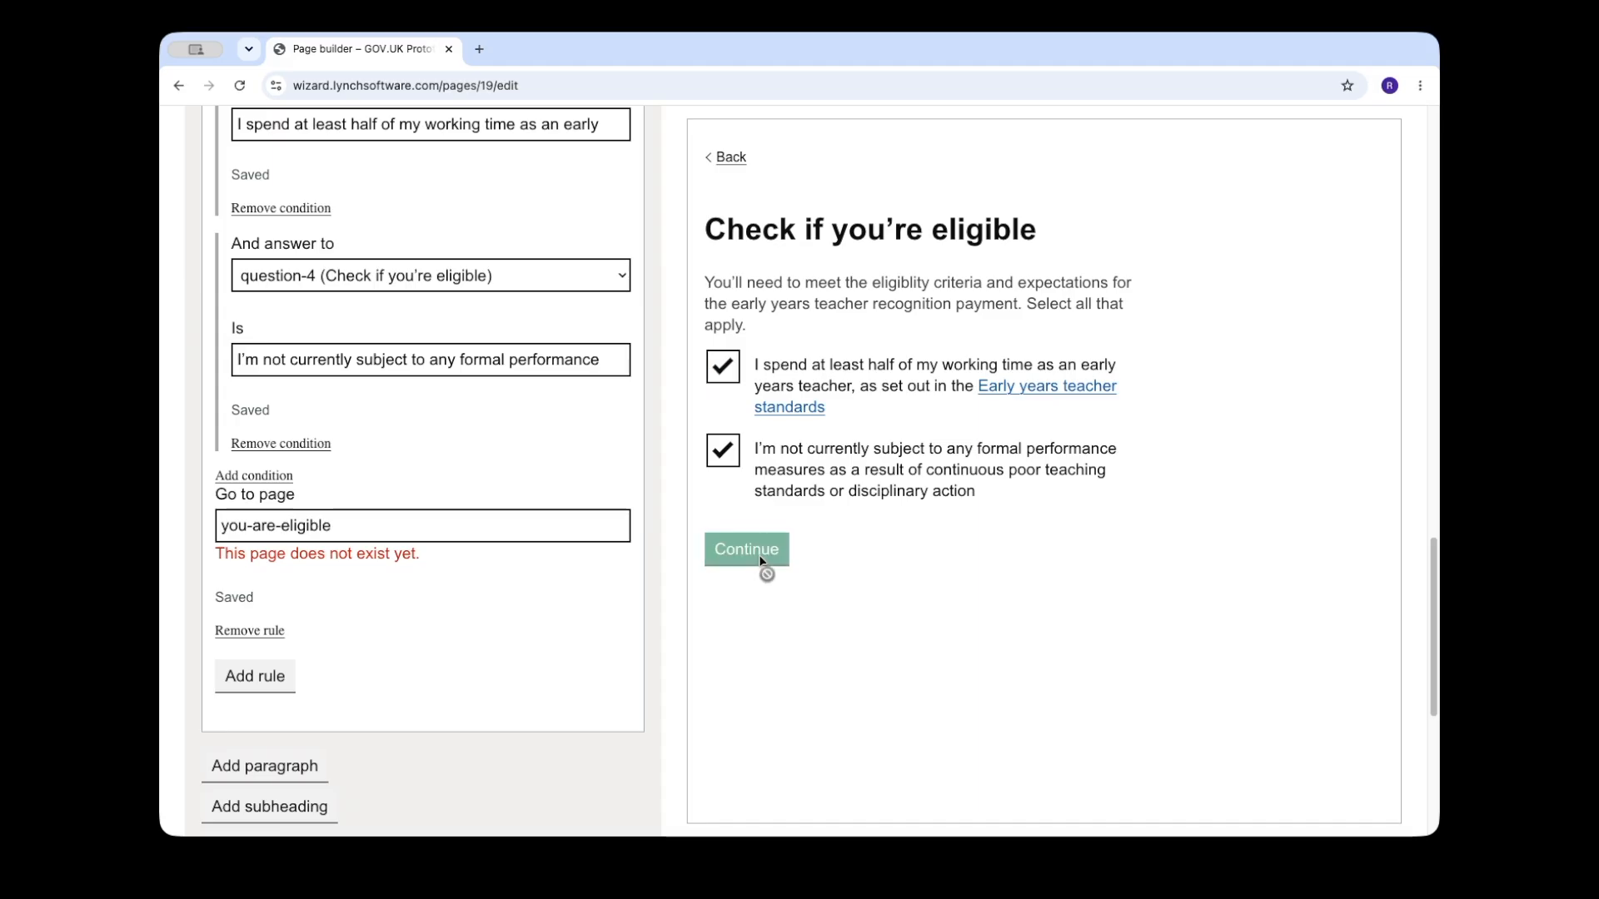
click(758, 554)
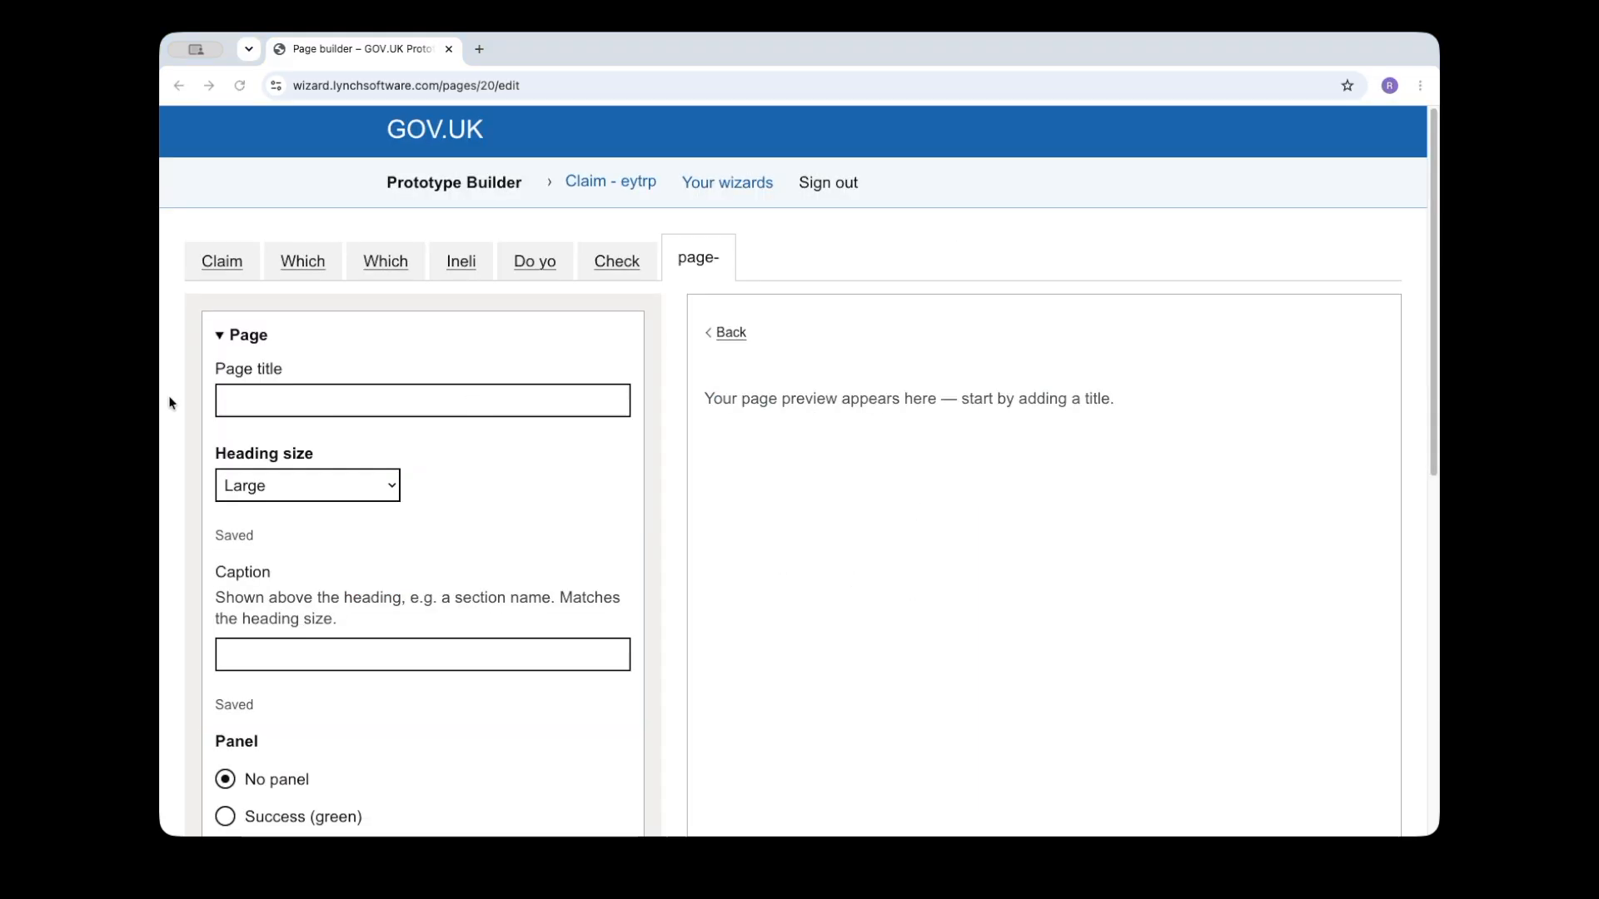
click(339, 400)
text(You're eligible to apply)
Step: On the "Check if you're eligible" page, set the Continue button's default Go to page to "ineligible"
click(628, 269)
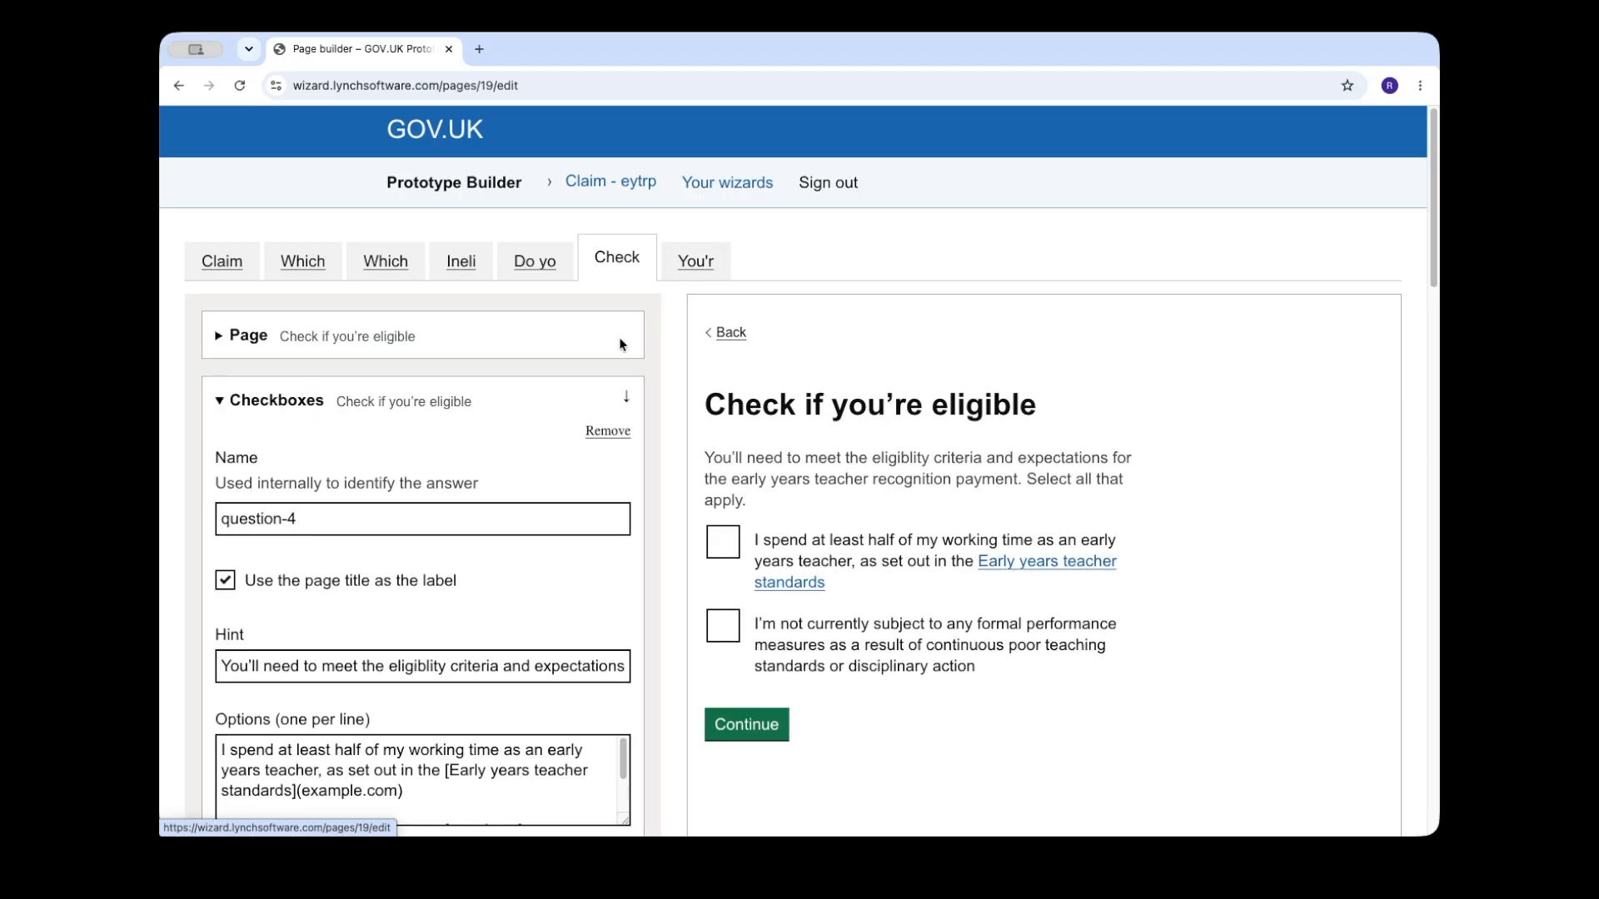
scroll(578, 574, down, 5)
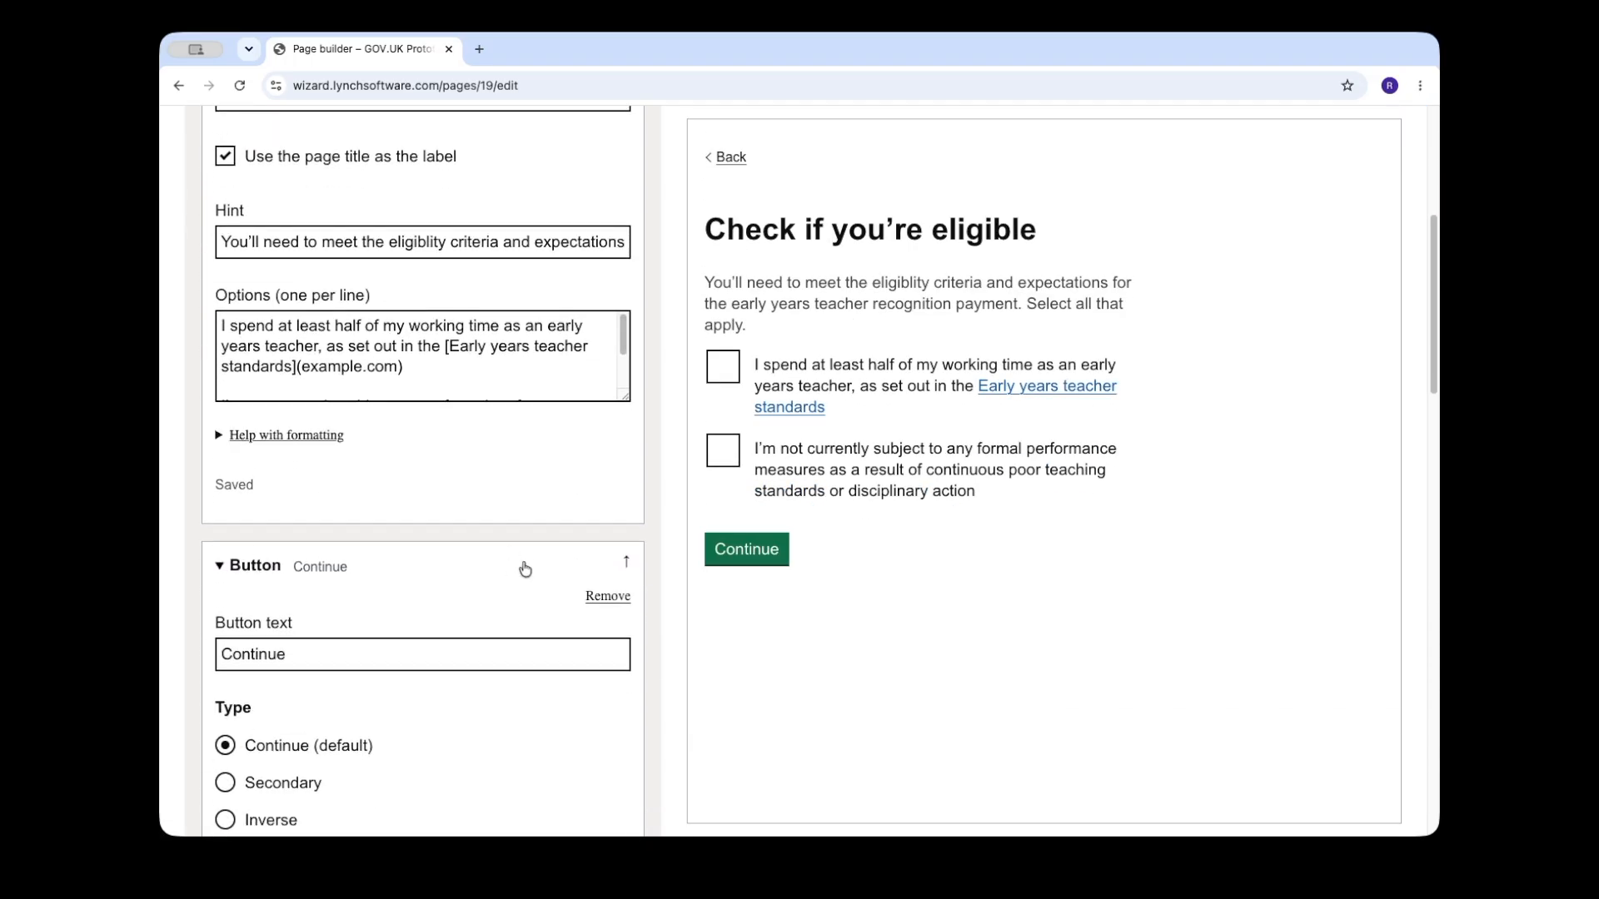
scroll(524, 569, down, 7)
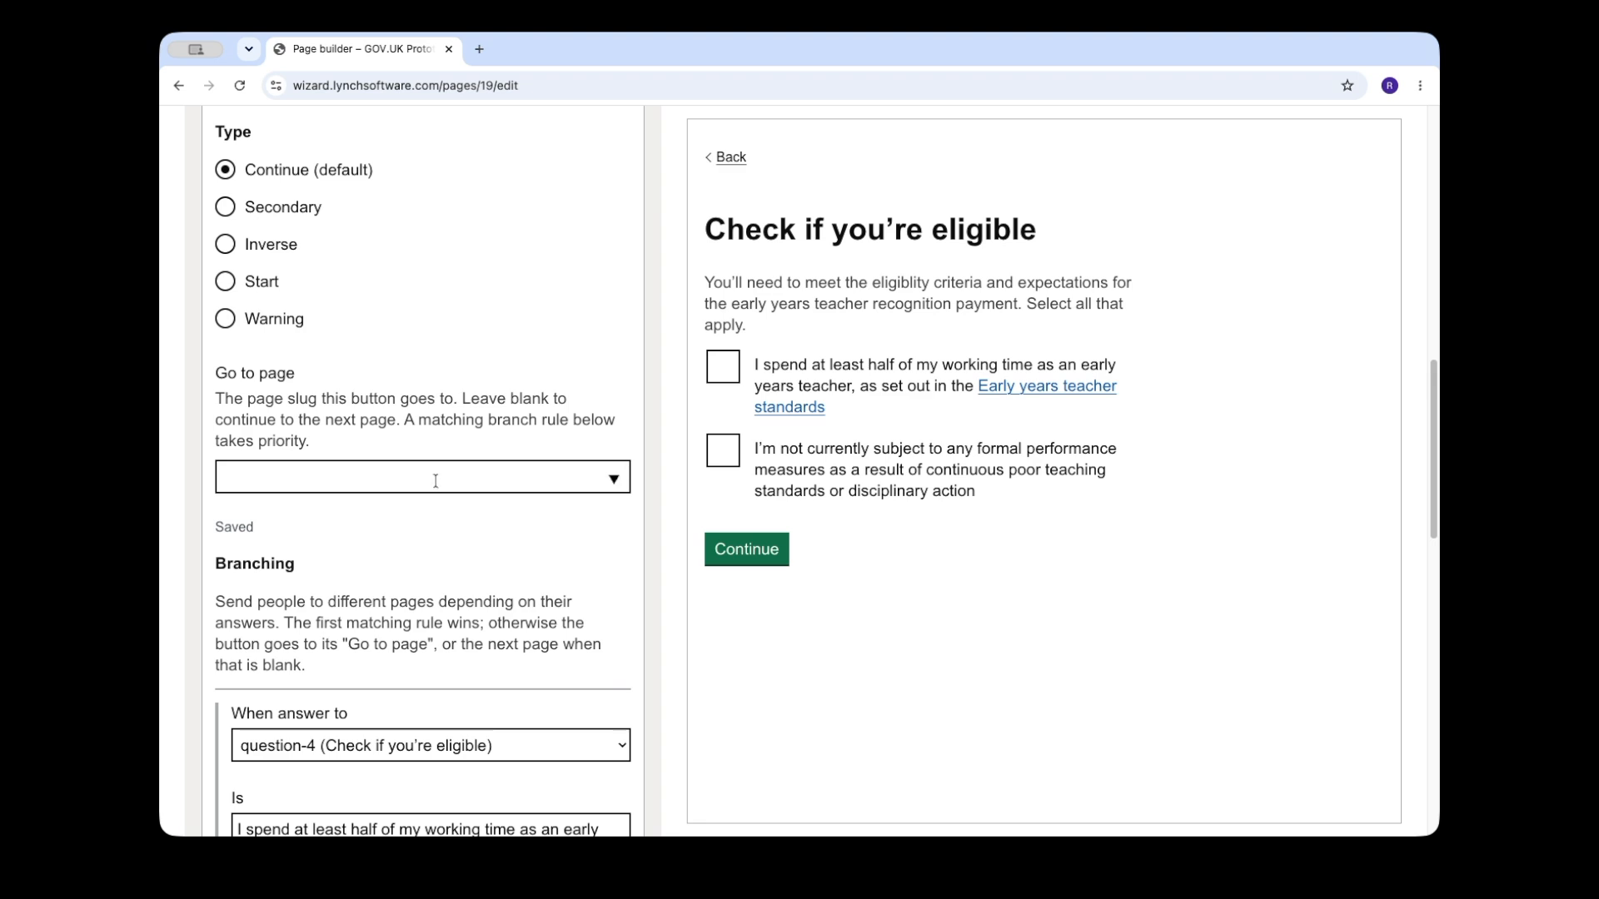
click(436, 481)
click(427, 615)
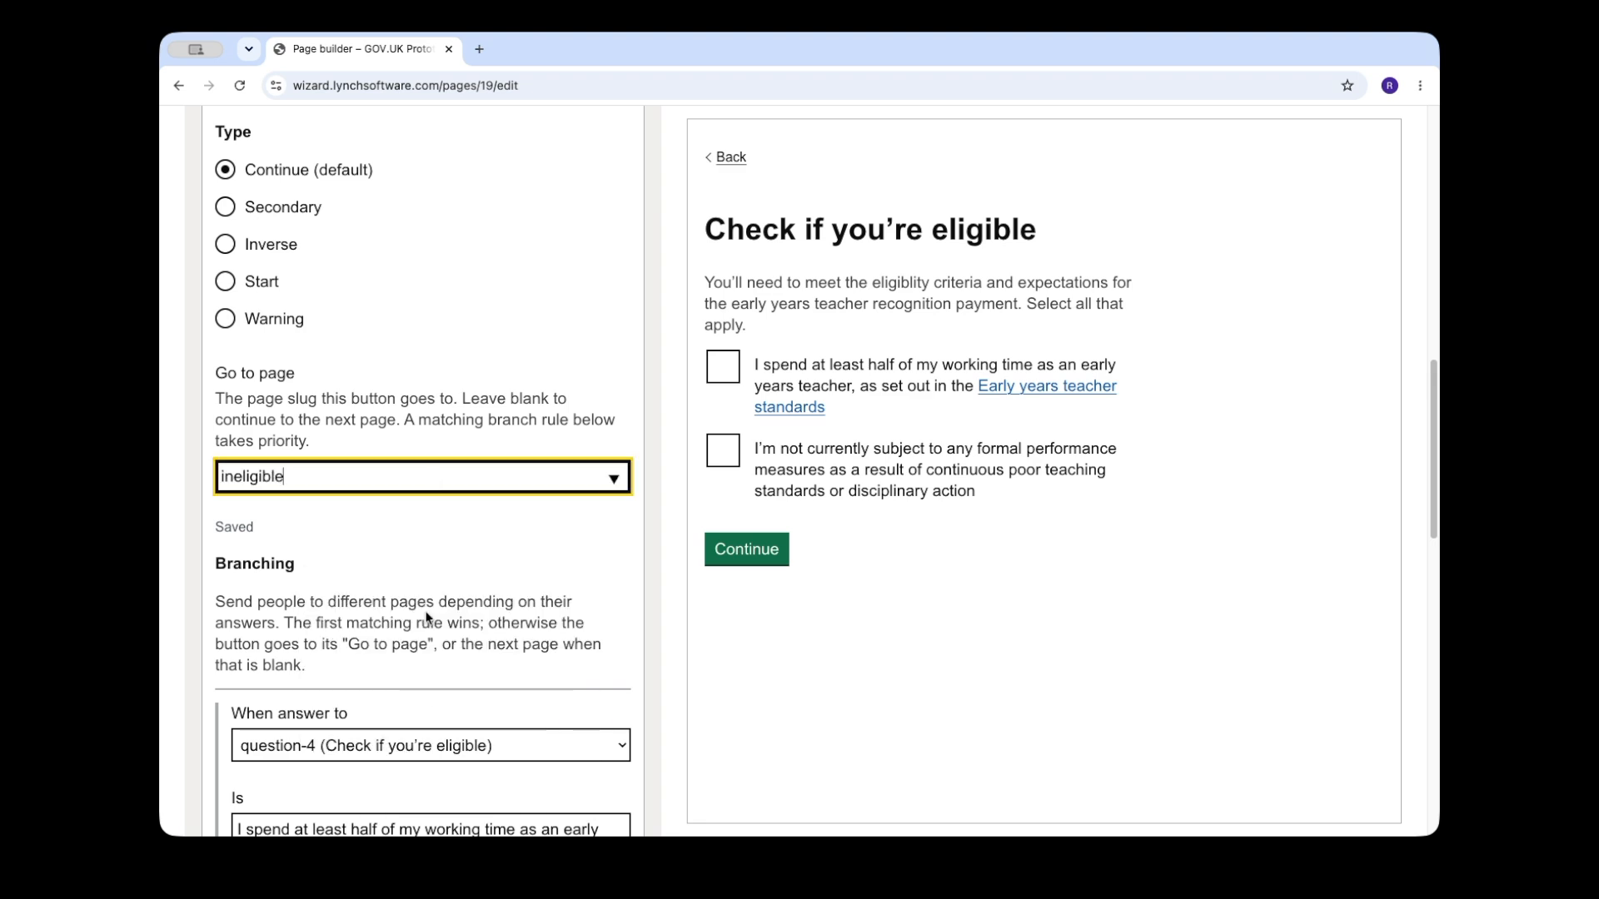
click(612, 561)
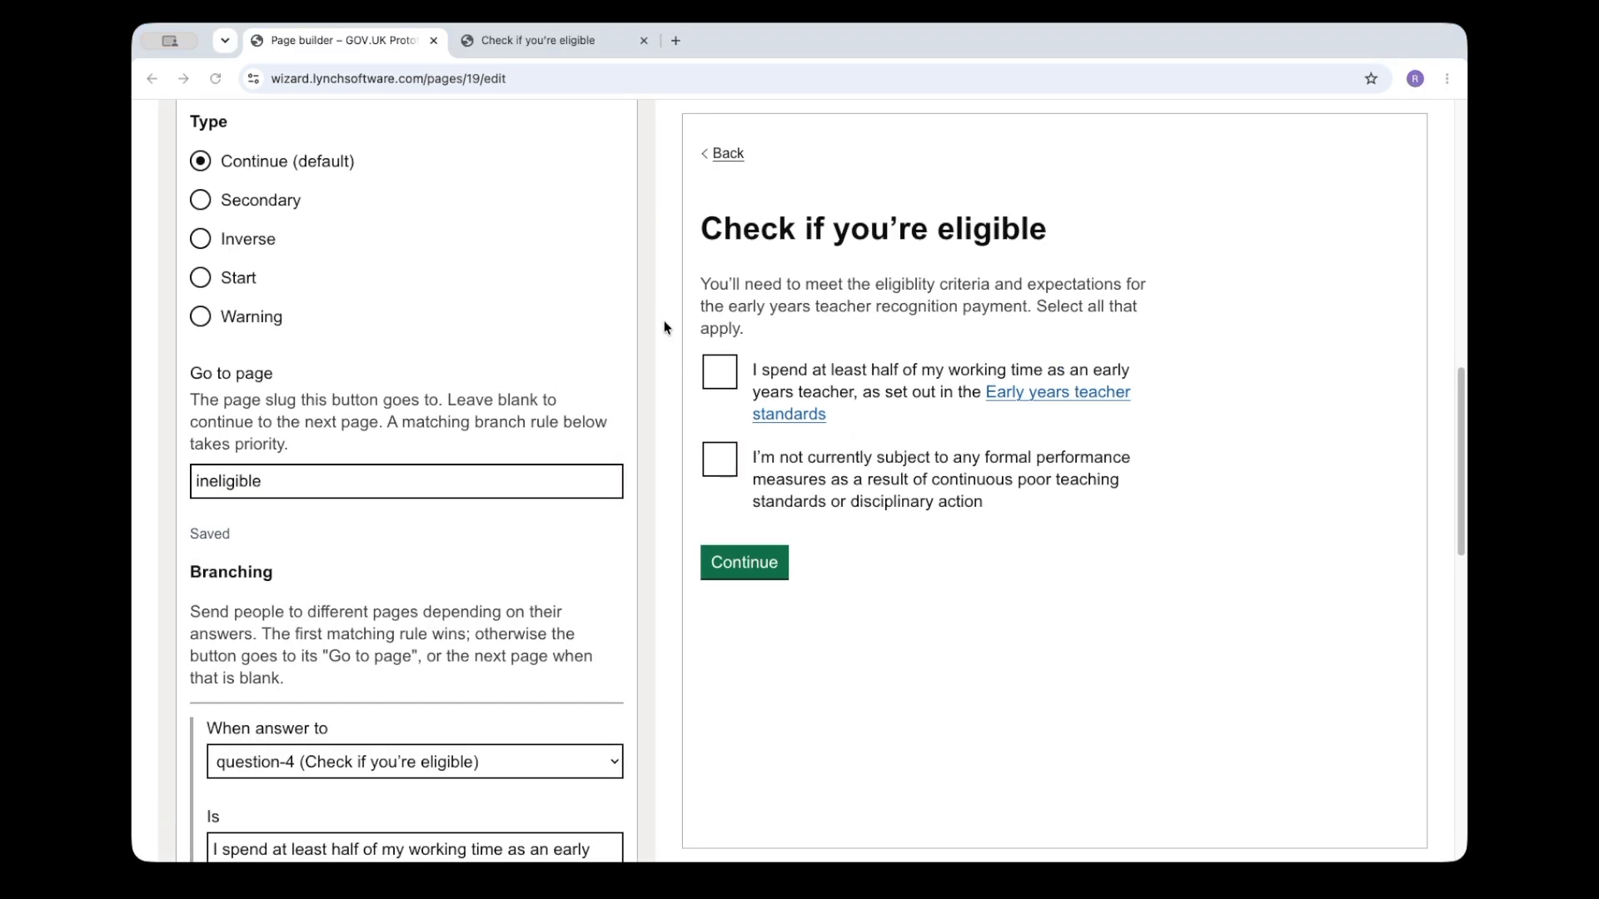
Step: Close the extra preview tab, copy the wizard's share link from the "Claim - eytrp" settings and open it in a new browser tab
click(643, 40)
scroll(749, 250, up, 10)
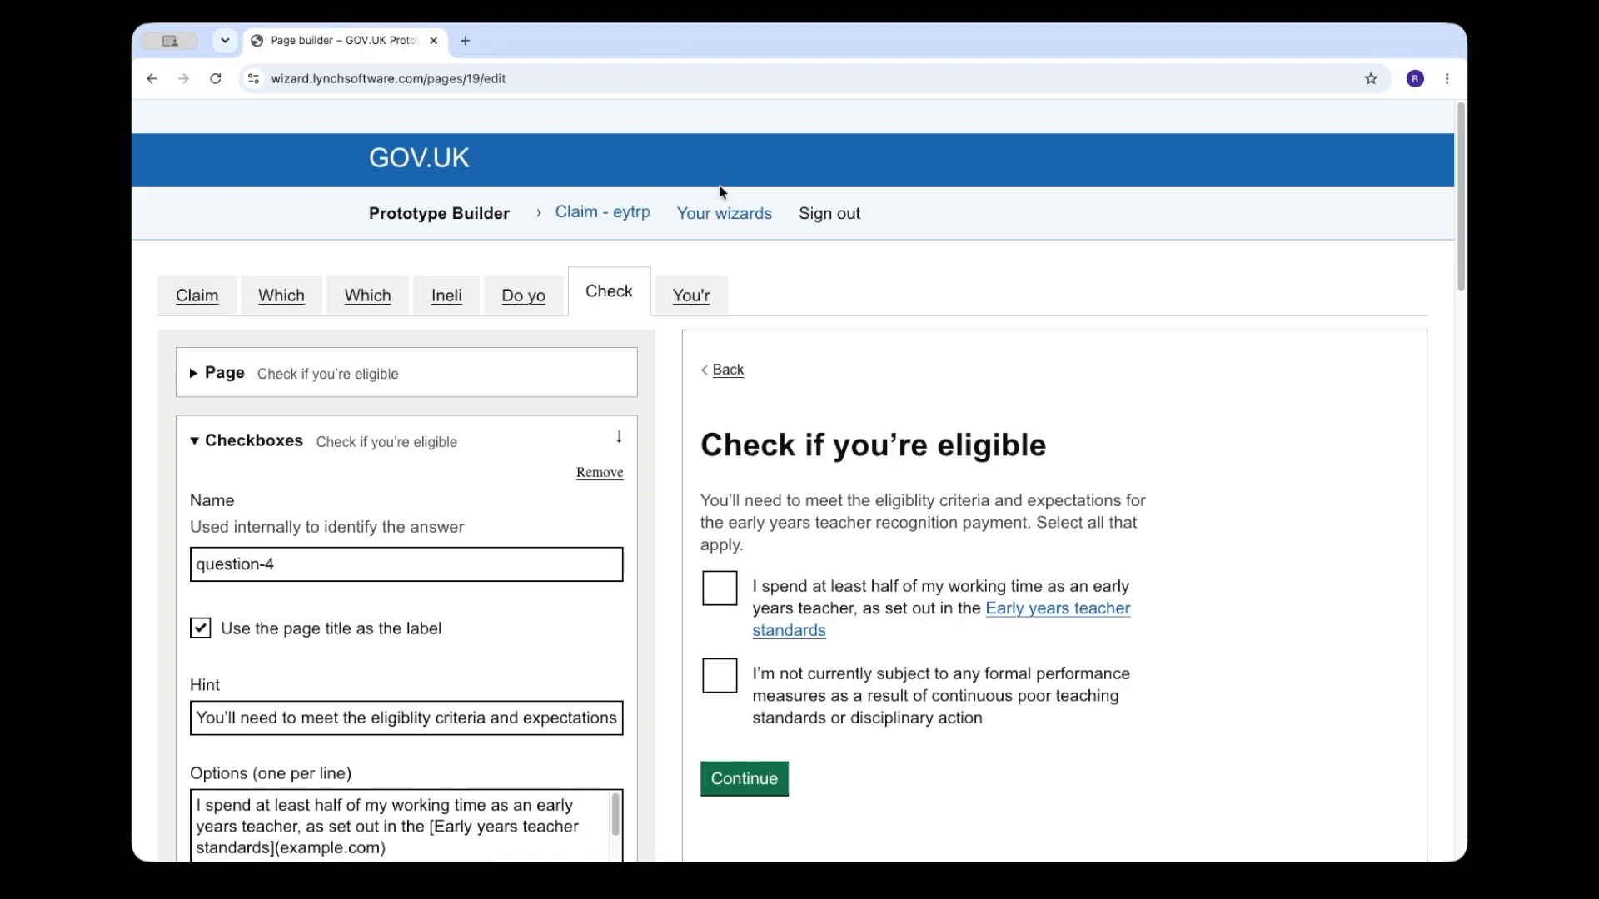
click(589, 192)
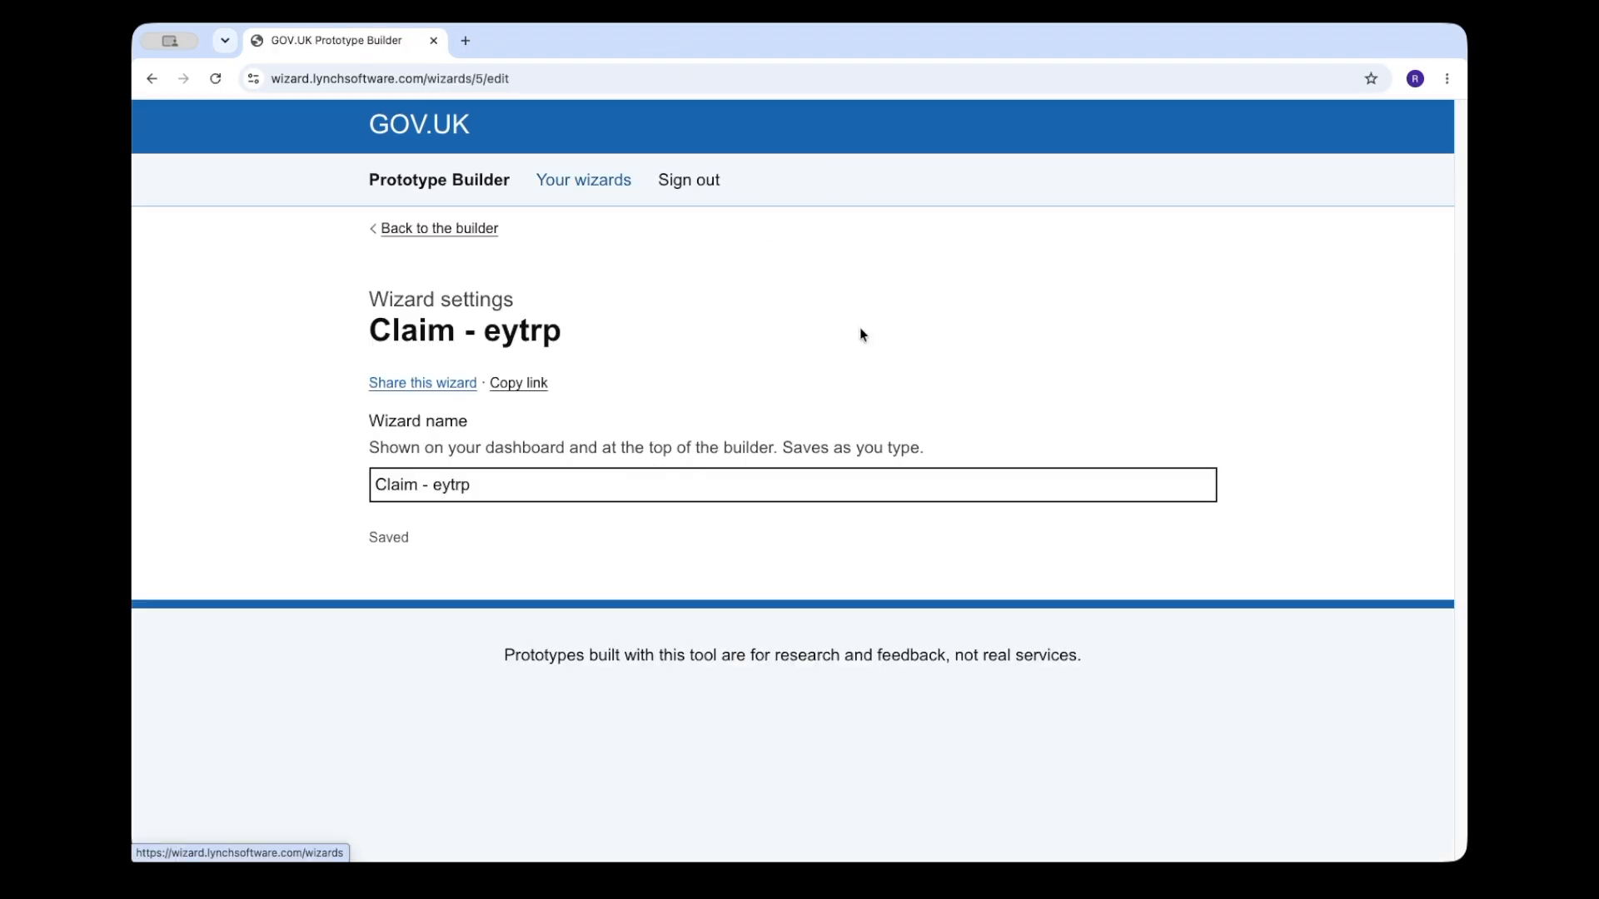
click(523, 386)
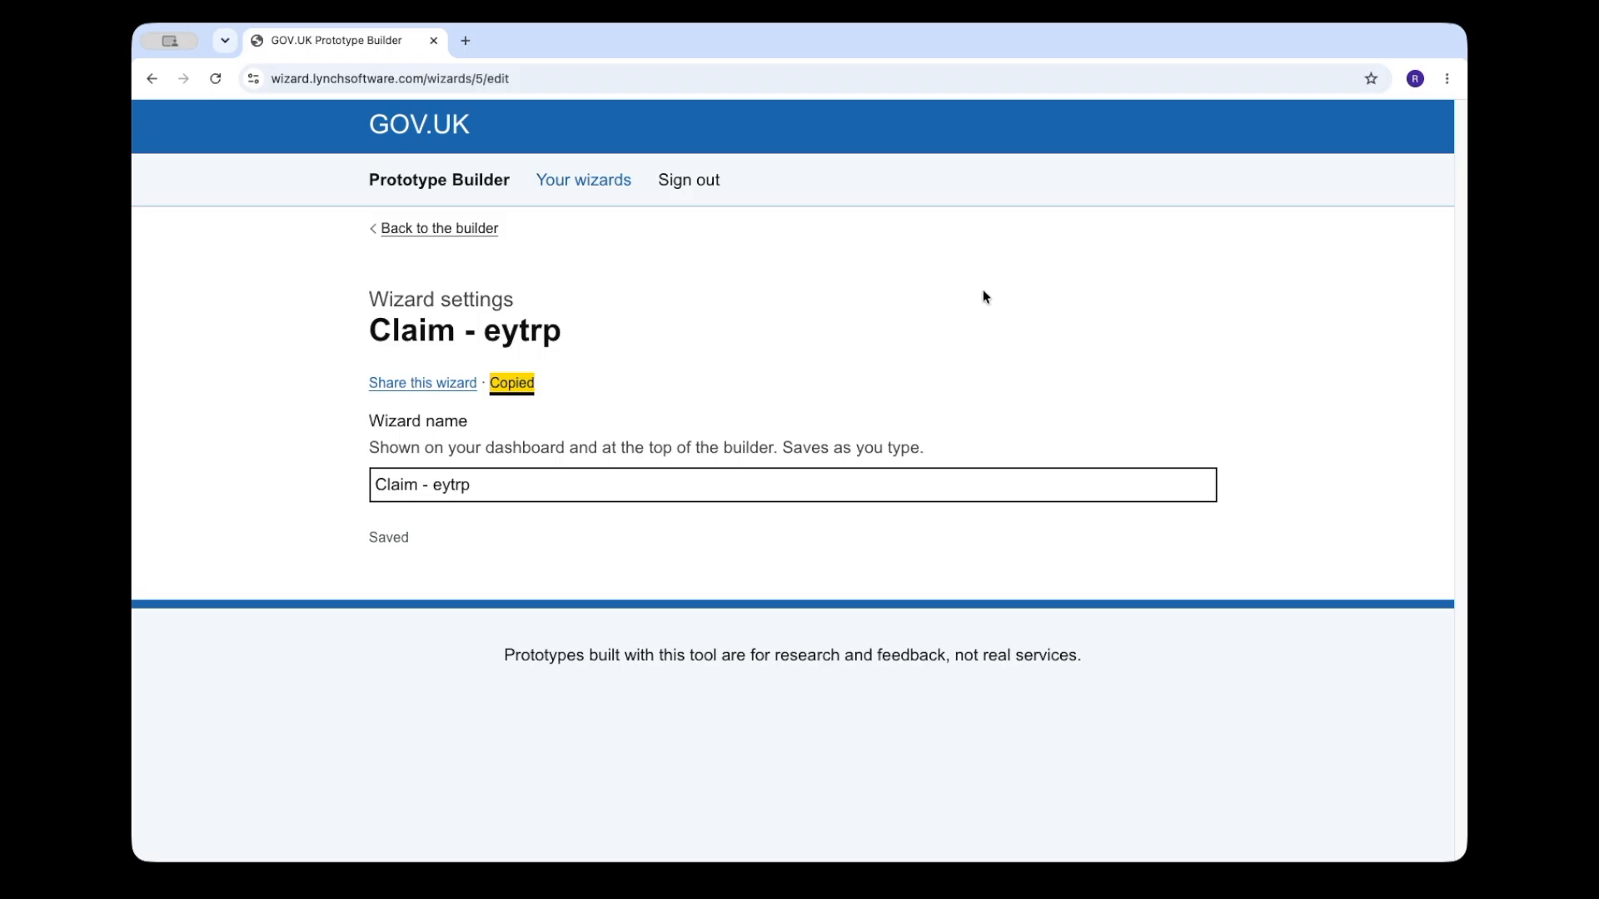
key(ctrl+t)
key(ctrl+v)
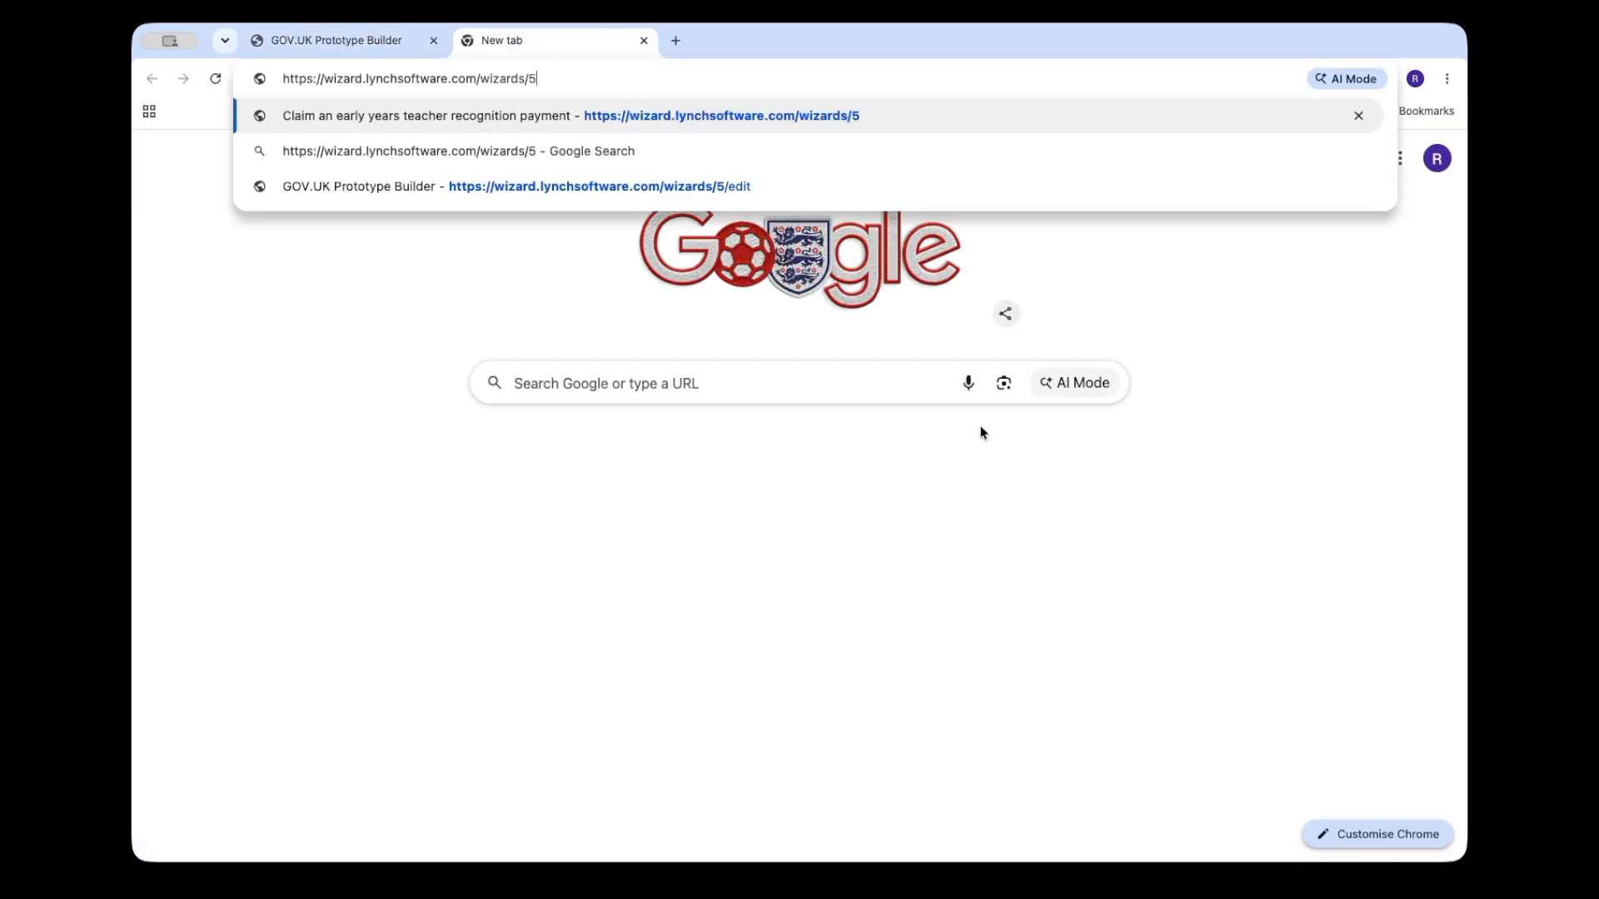
key(Return)
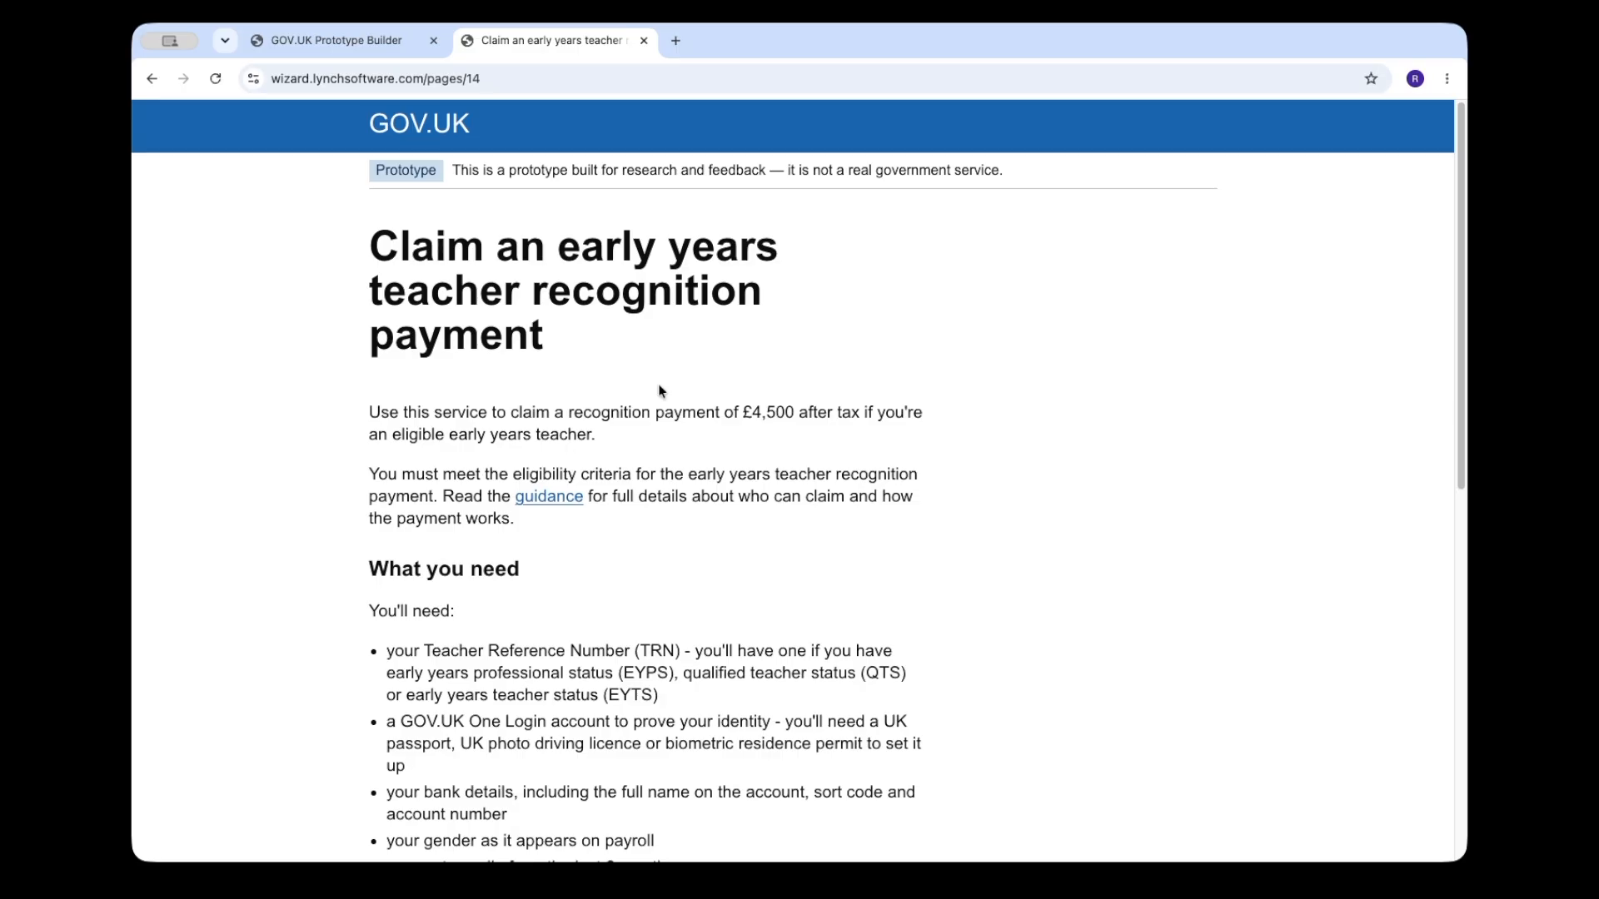
Step: Review the prototype's introduction page, start the claim and submit "some nursery" as the nursery name
scroll(783, 575, down, 10)
scroll(639, 396, up, 10)
scroll(638, 396, down, 10)
click(437, 713)
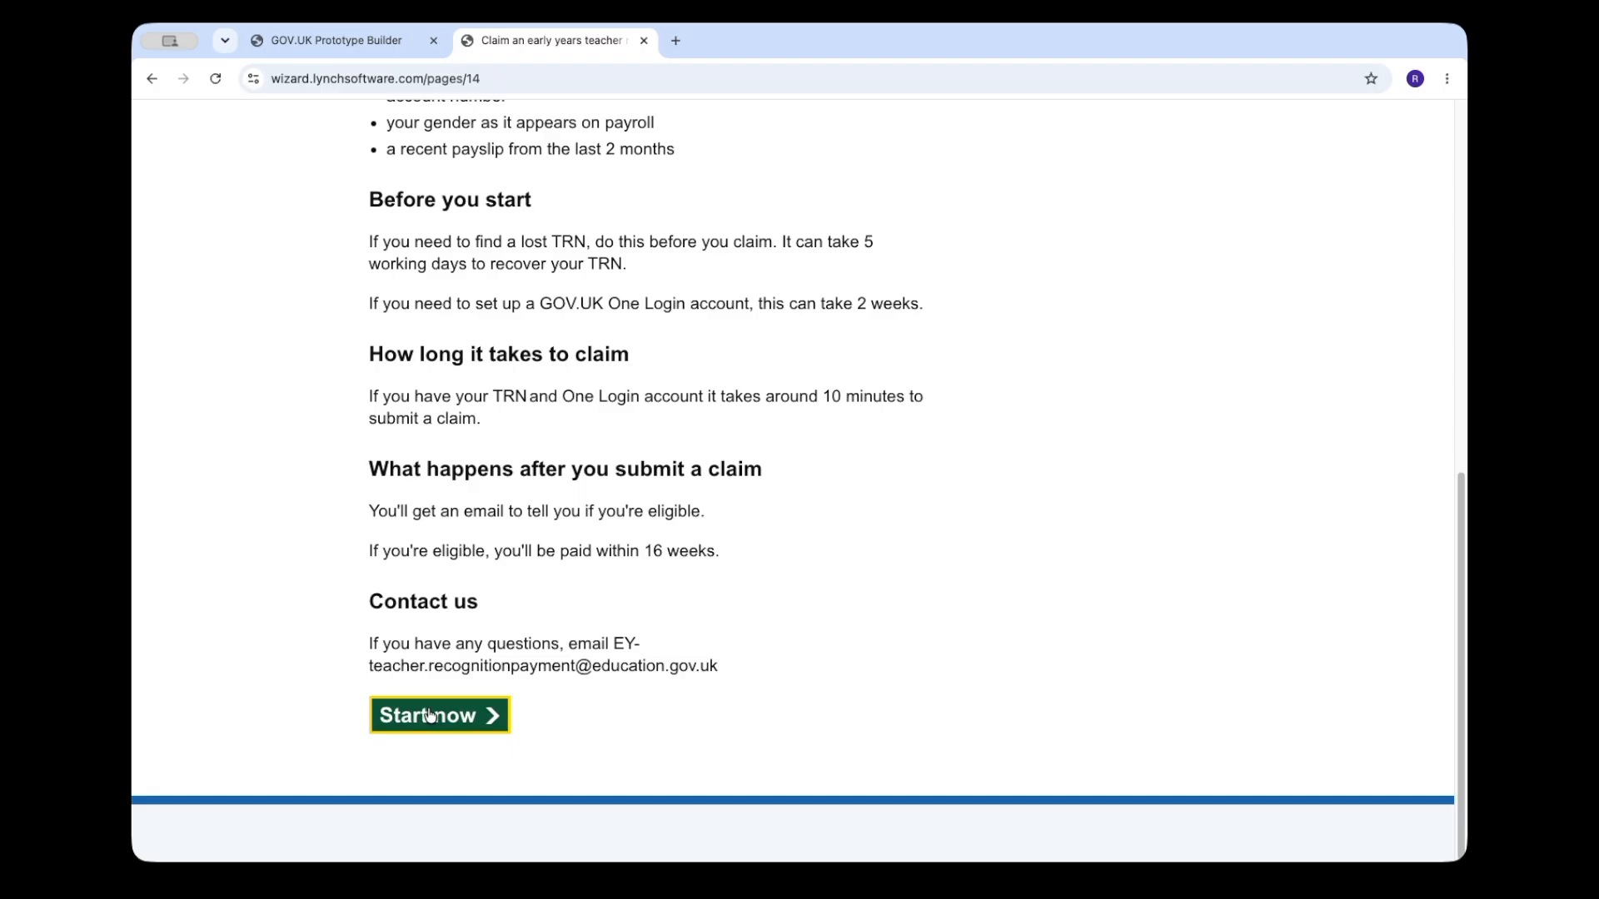
click(460, 559)
text(some n)
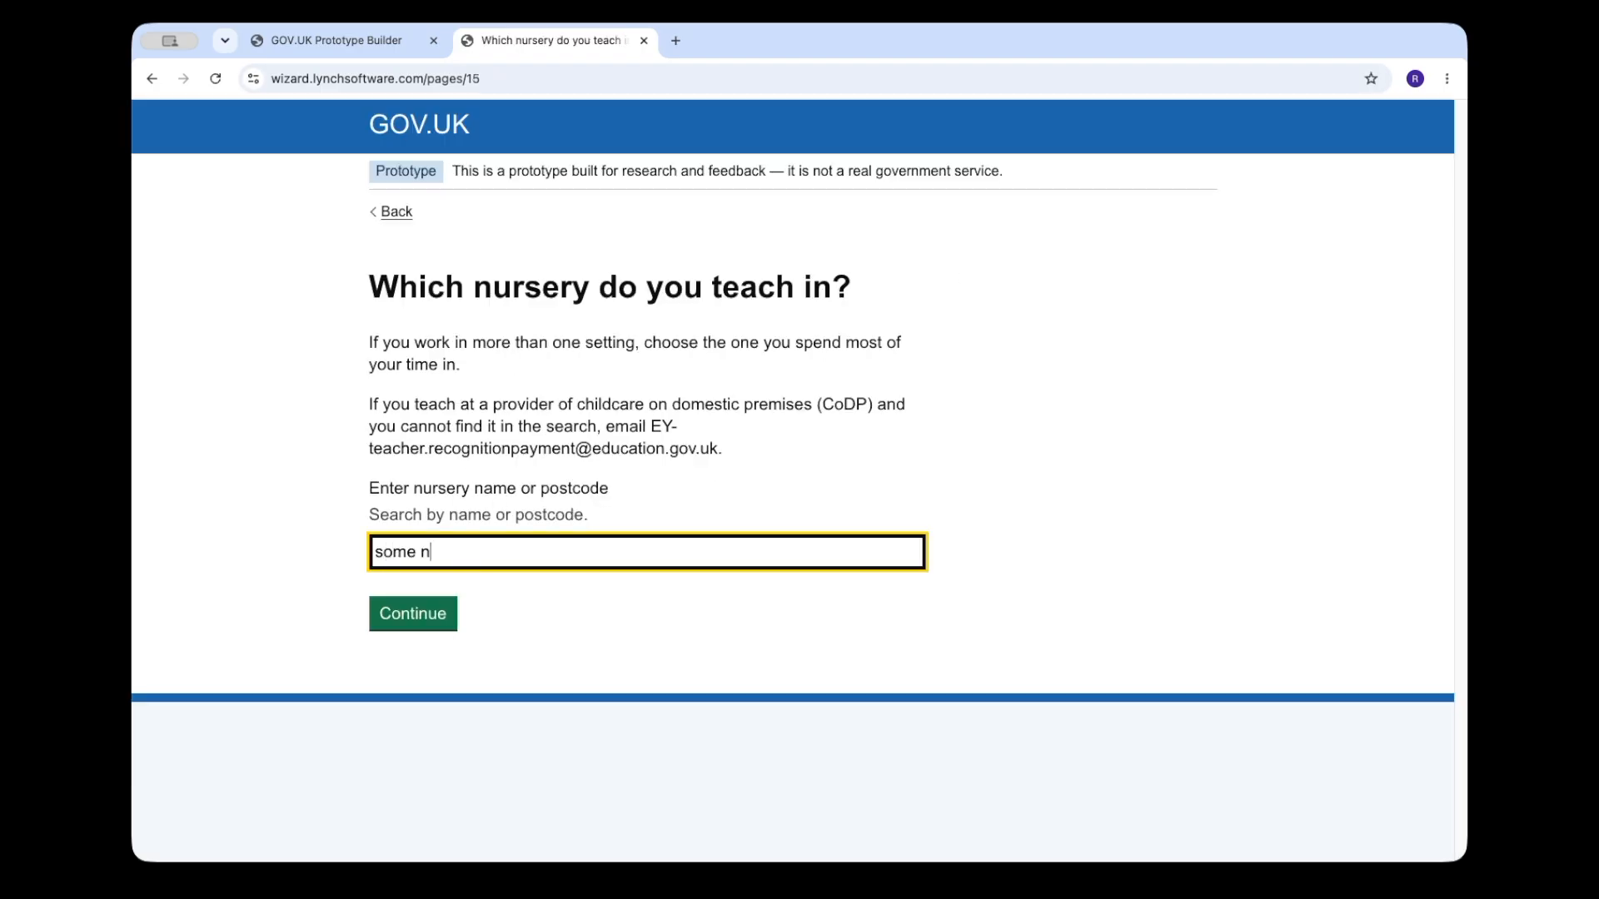
text(ursery)
key(Tab)
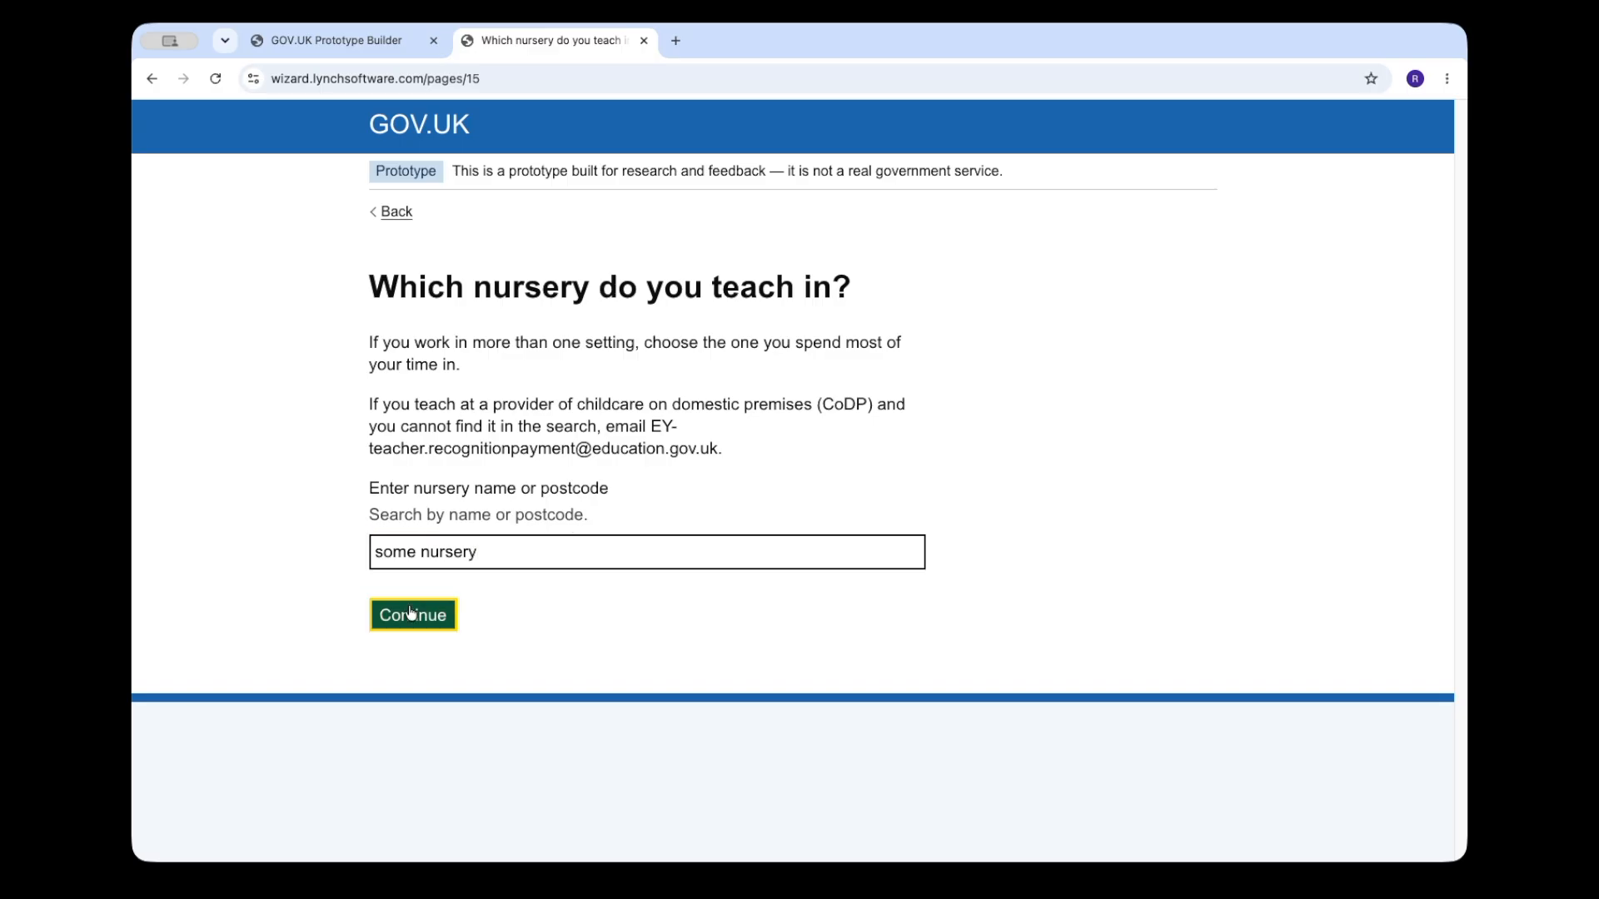
key(Return)
Step: Test the nursery branching by continuing with Meadow View Children Centre, going back and continuing with another listed nursery
click(581, 662)
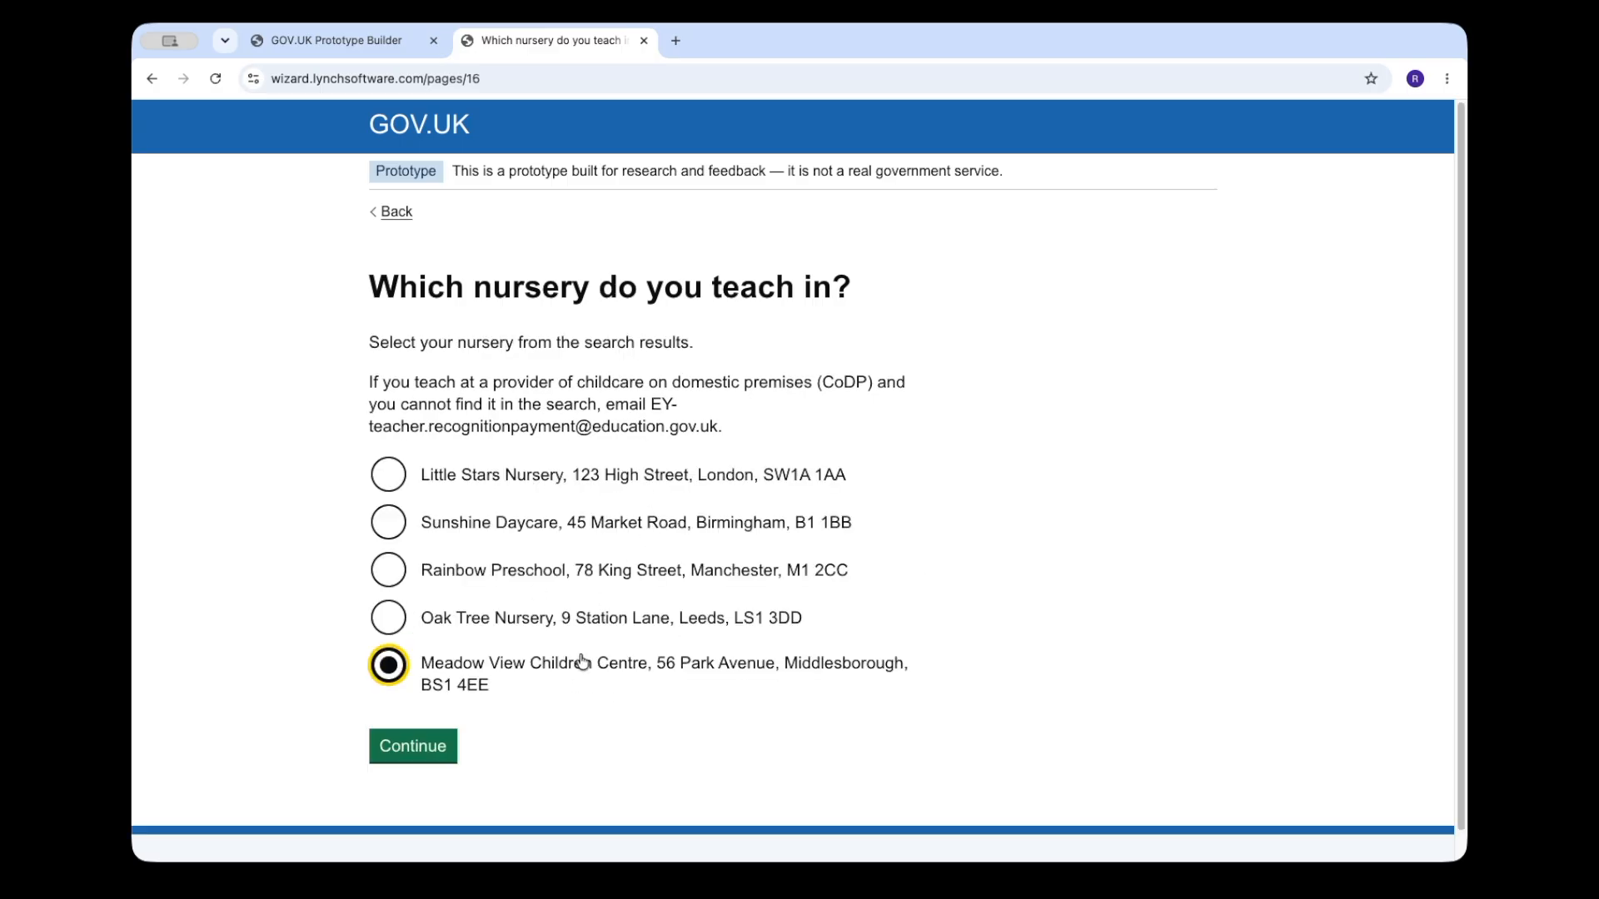
click(446, 749)
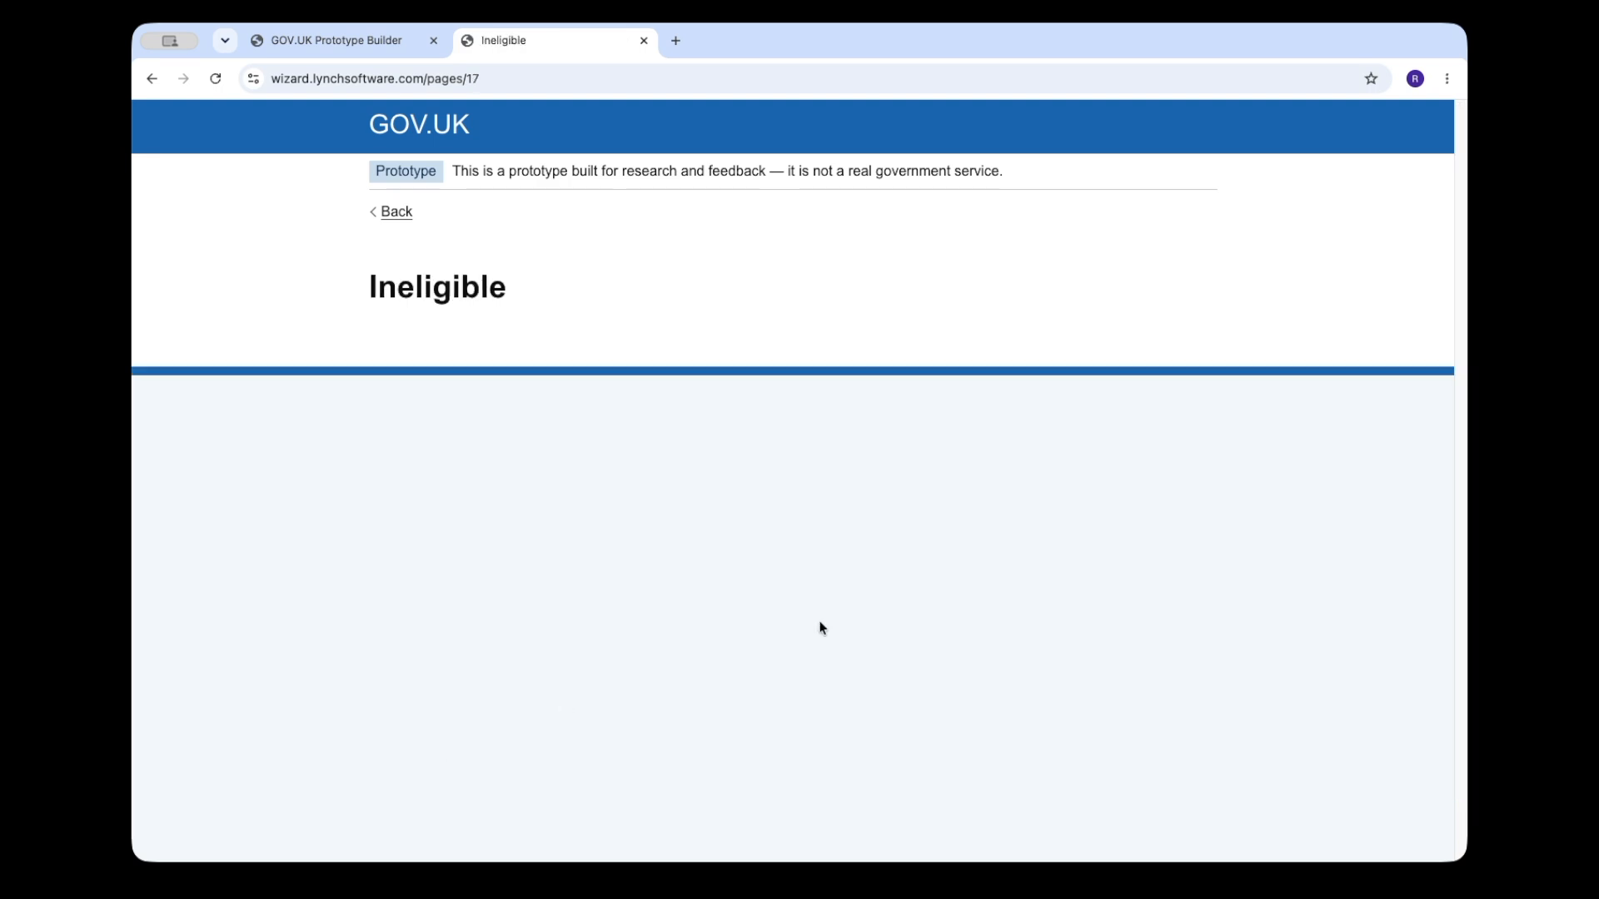
click(397, 211)
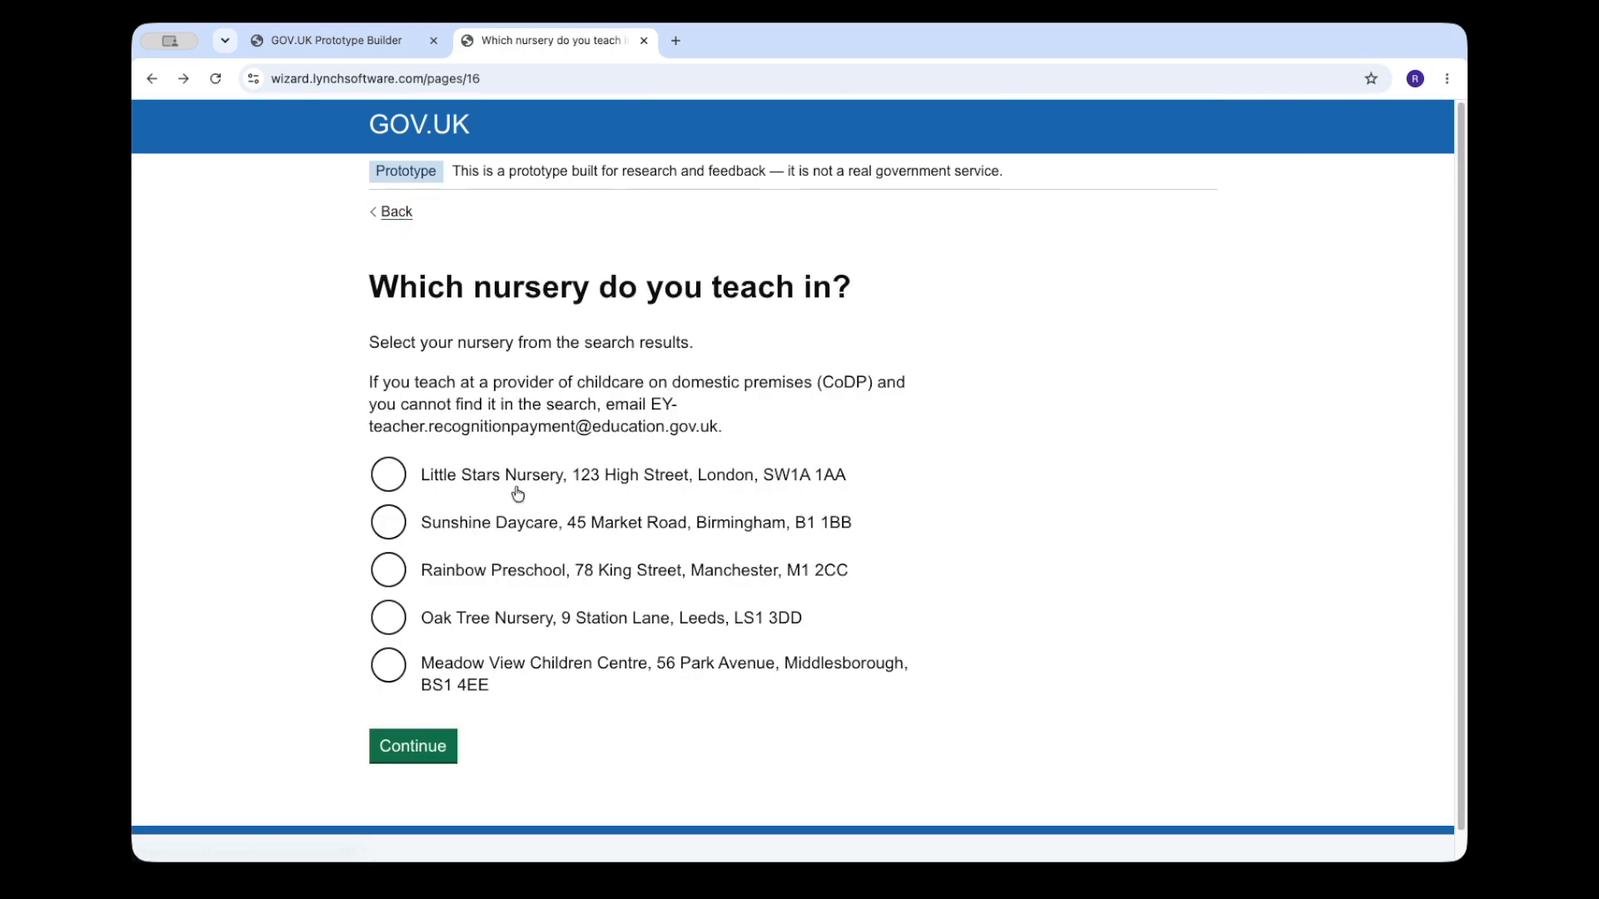
click(605, 494)
click(420, 750)
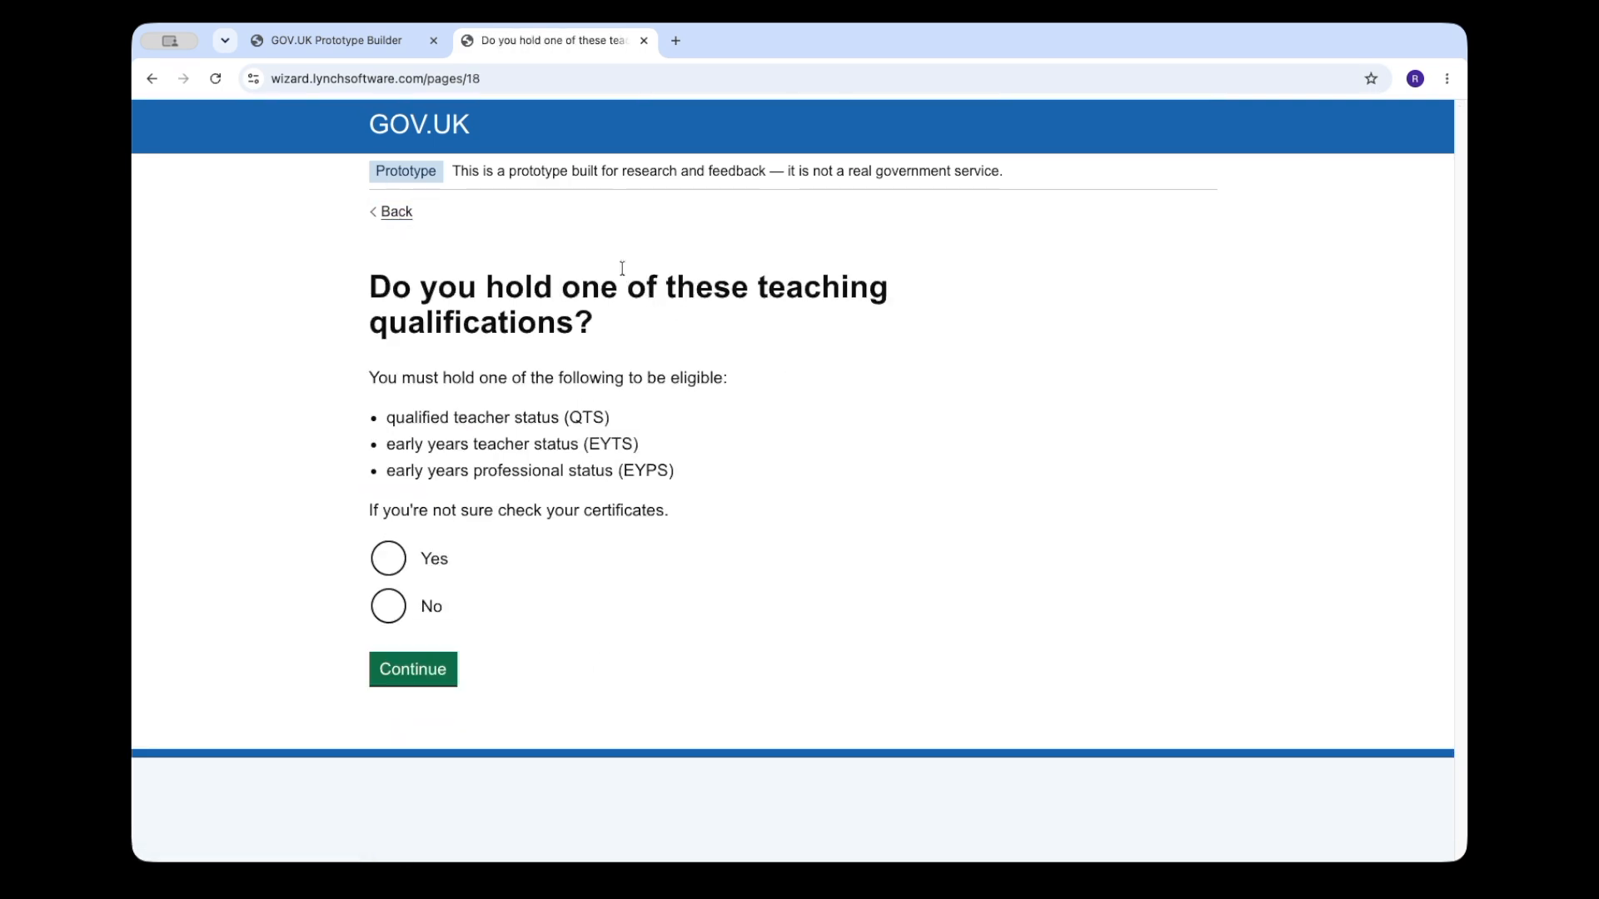
Step: Test the teaching qualifications question by continuing with No, going back and continuing with Yes
click(438, 607)
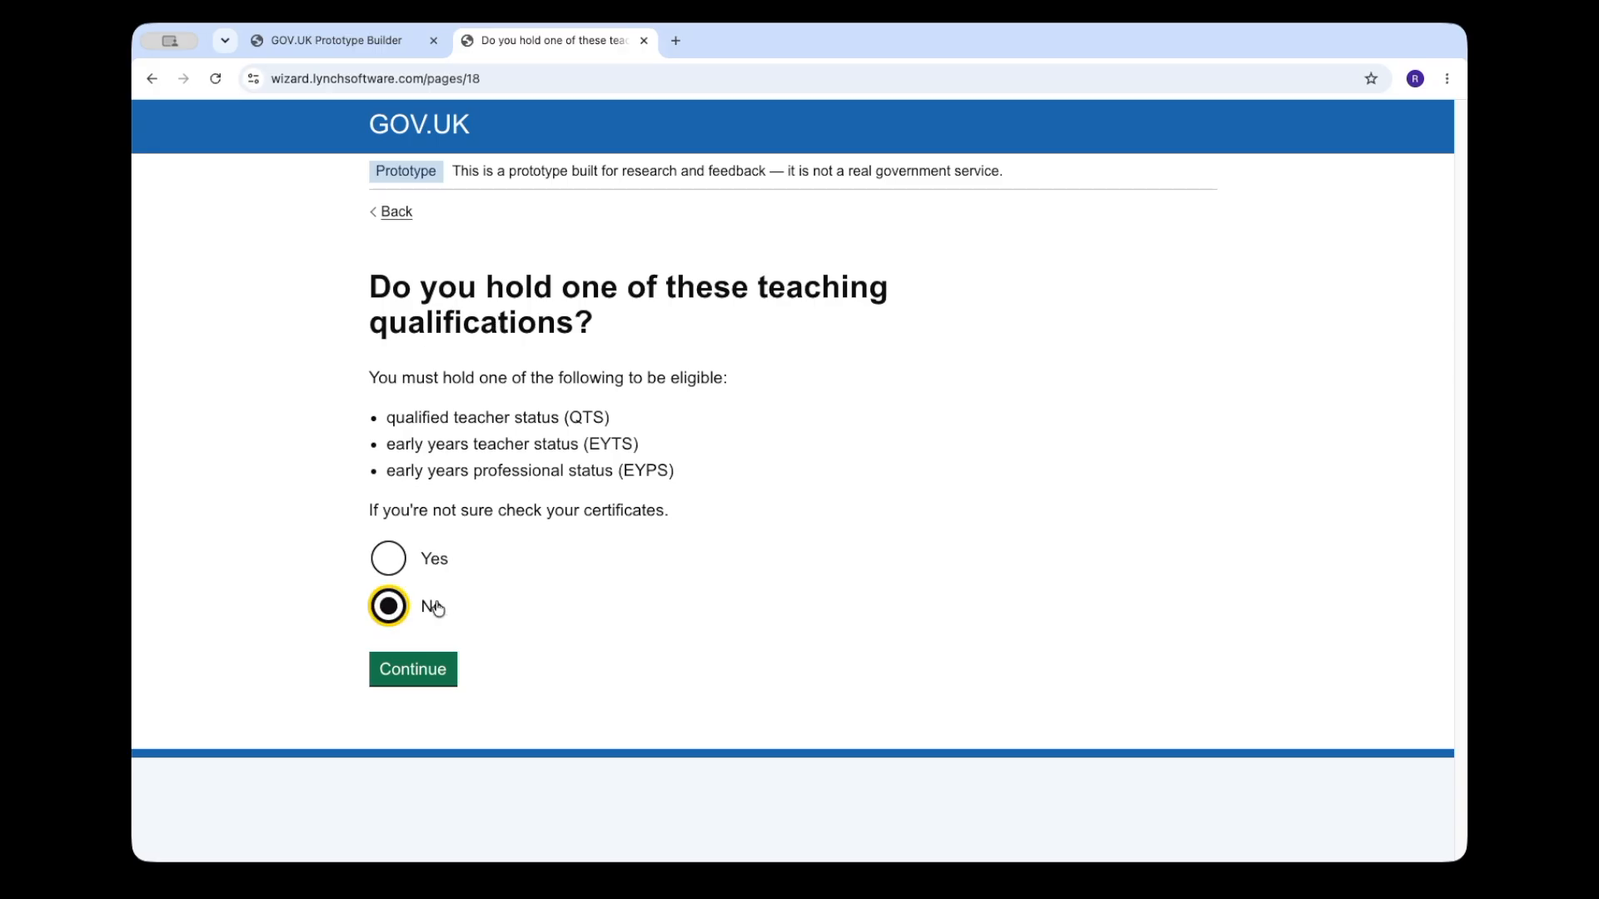
click(431, 679)
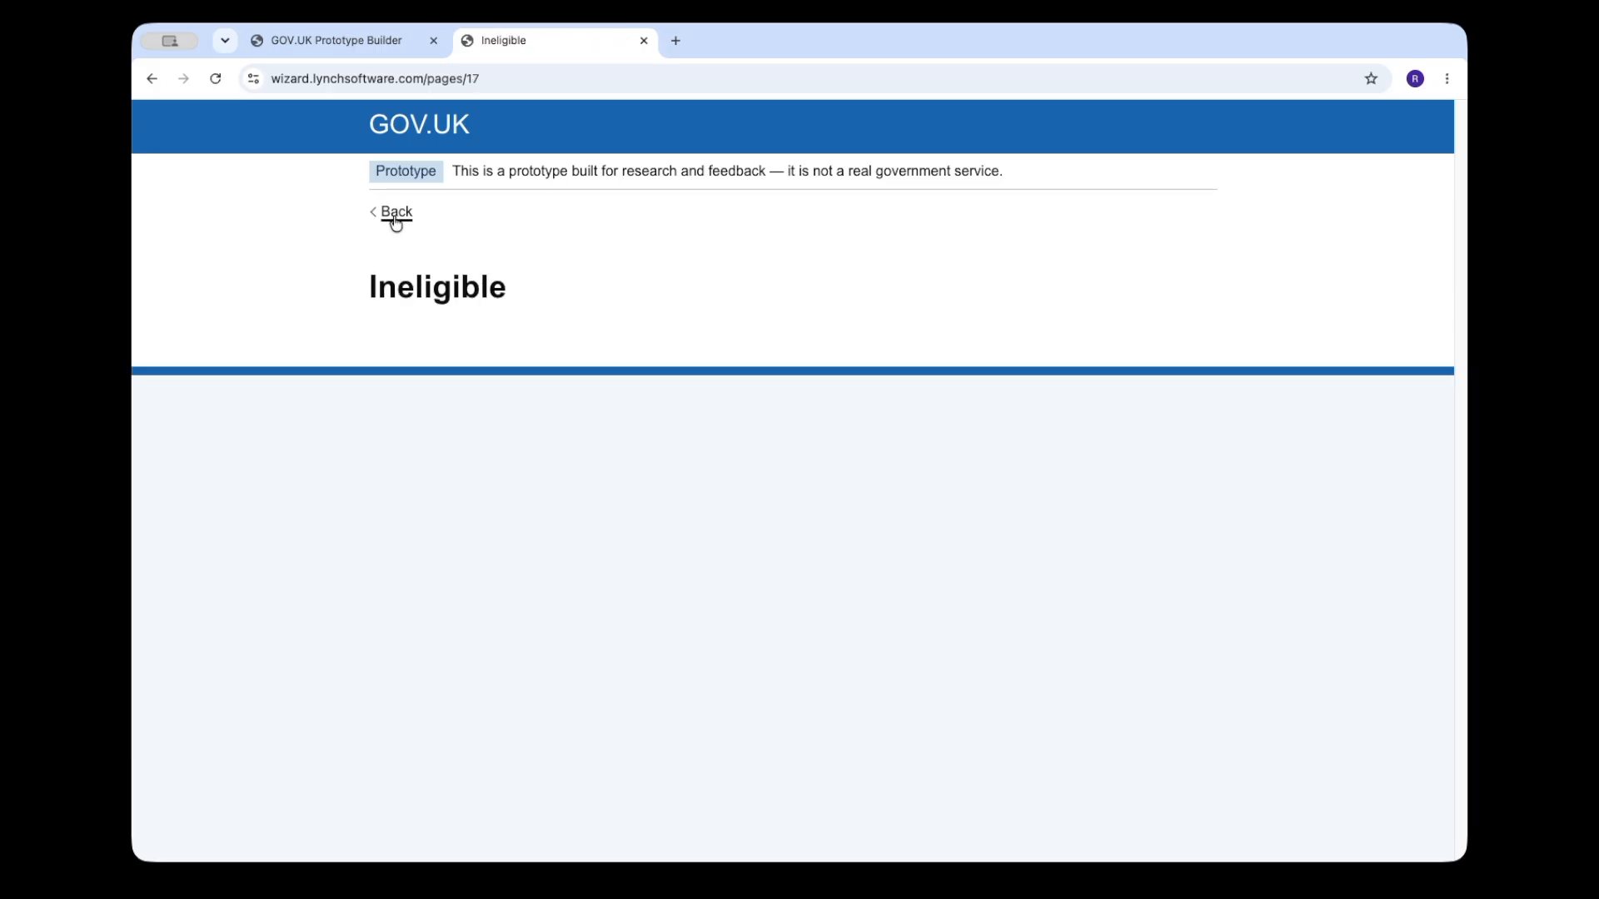
click(394, 214)
click(423, 564)
click(432, 678)
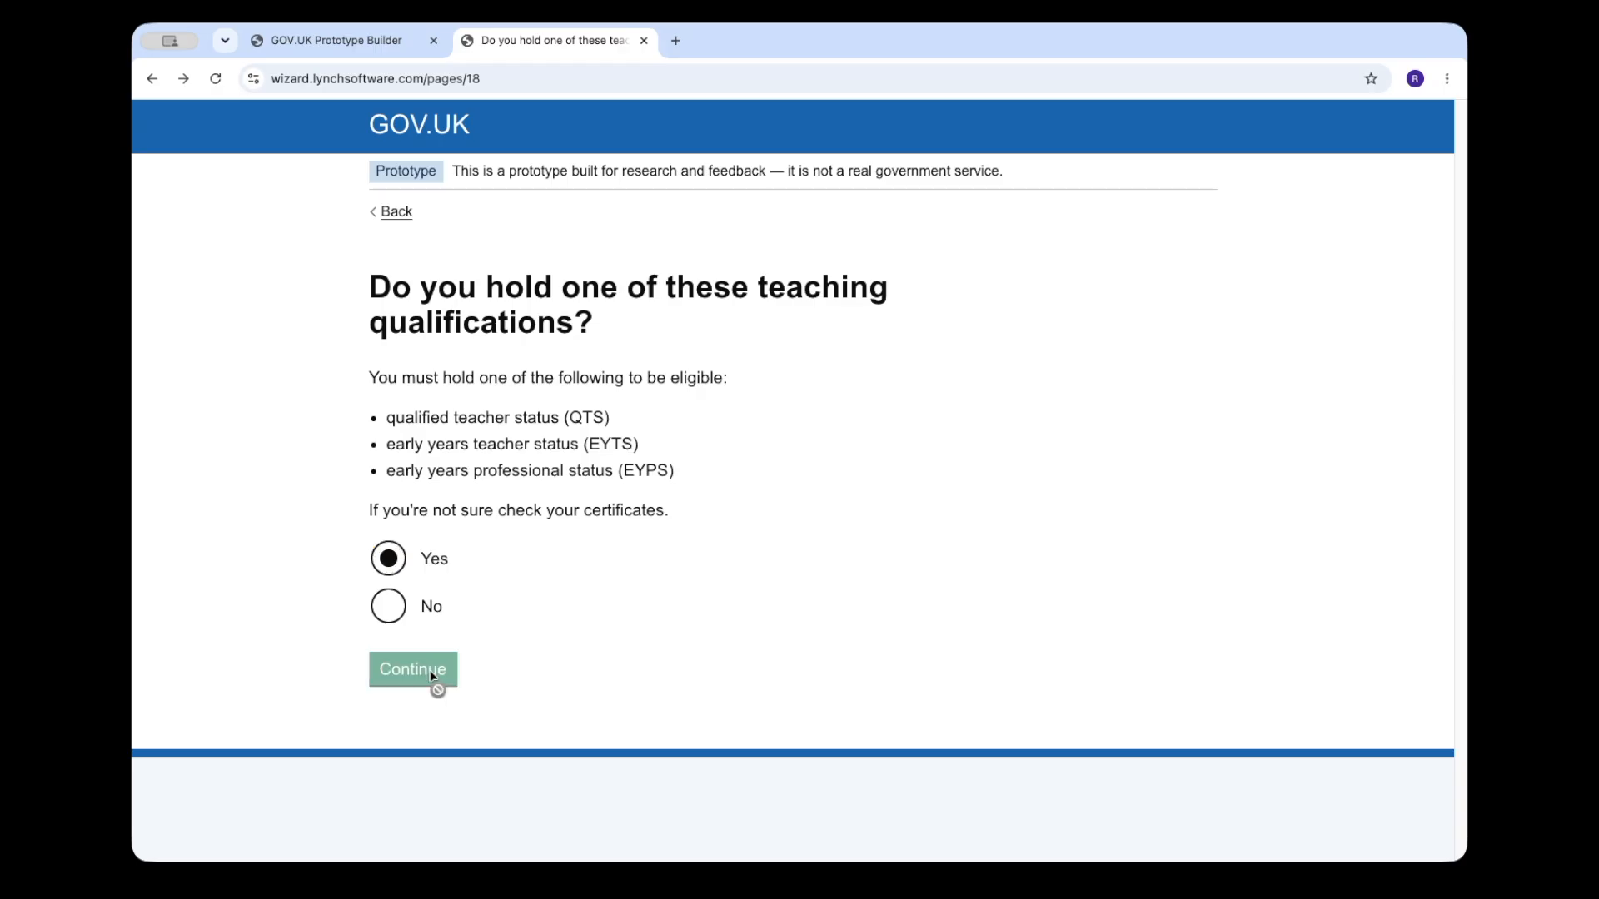
Step: Test the eligibility checkboxes by continuing with only the half of working time statement, going back and continuing with both statements selected
click(466, 420)
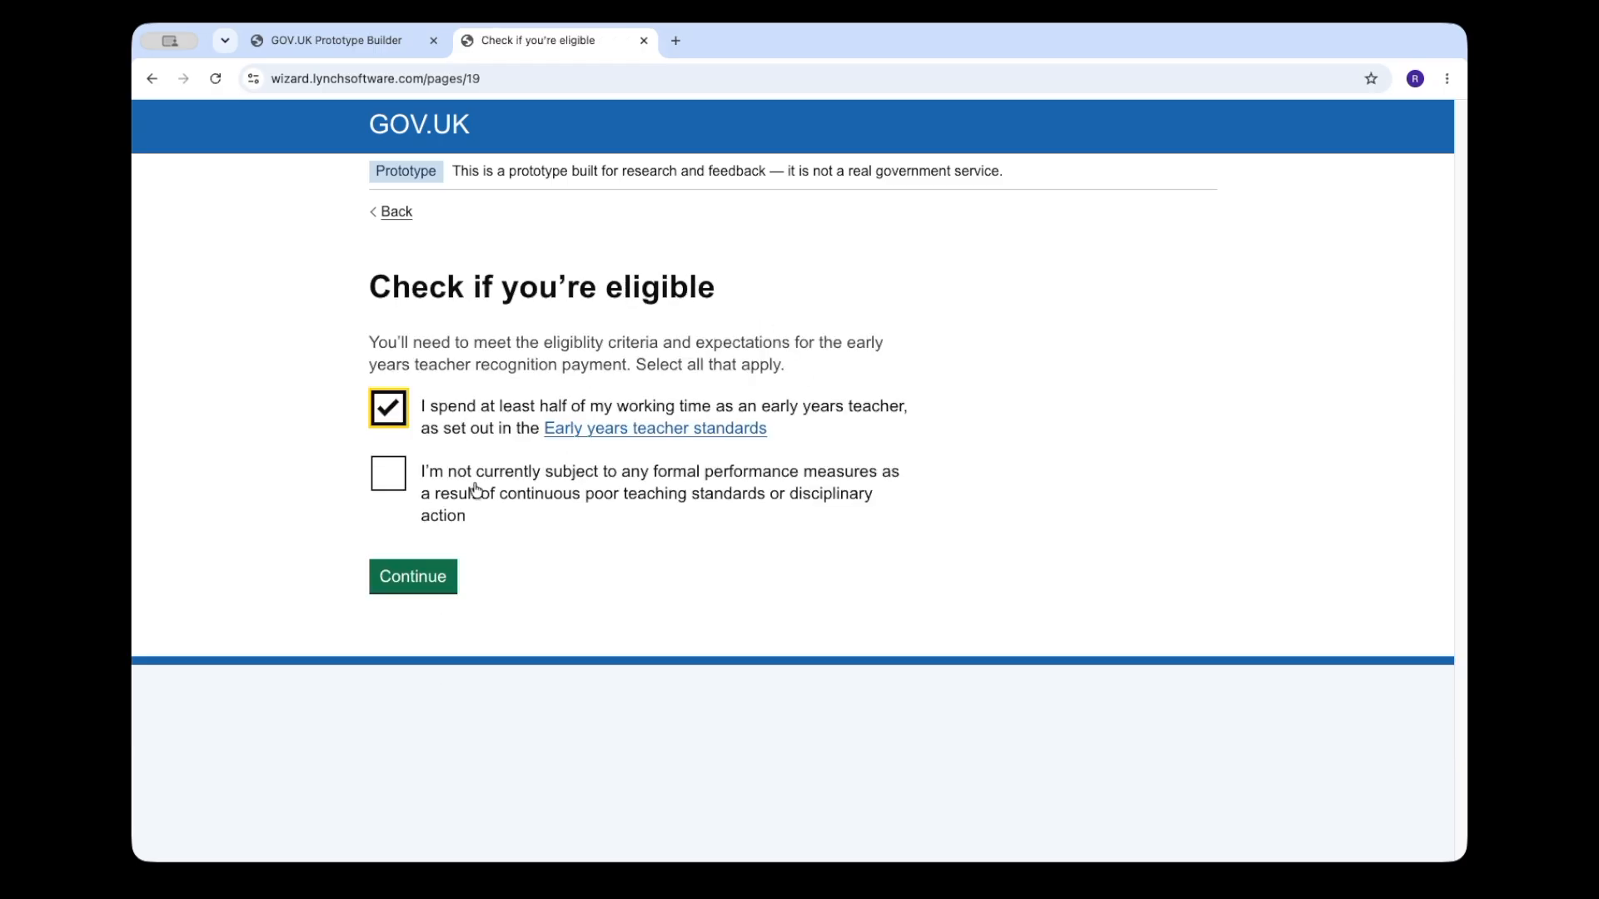
click(426, 573)
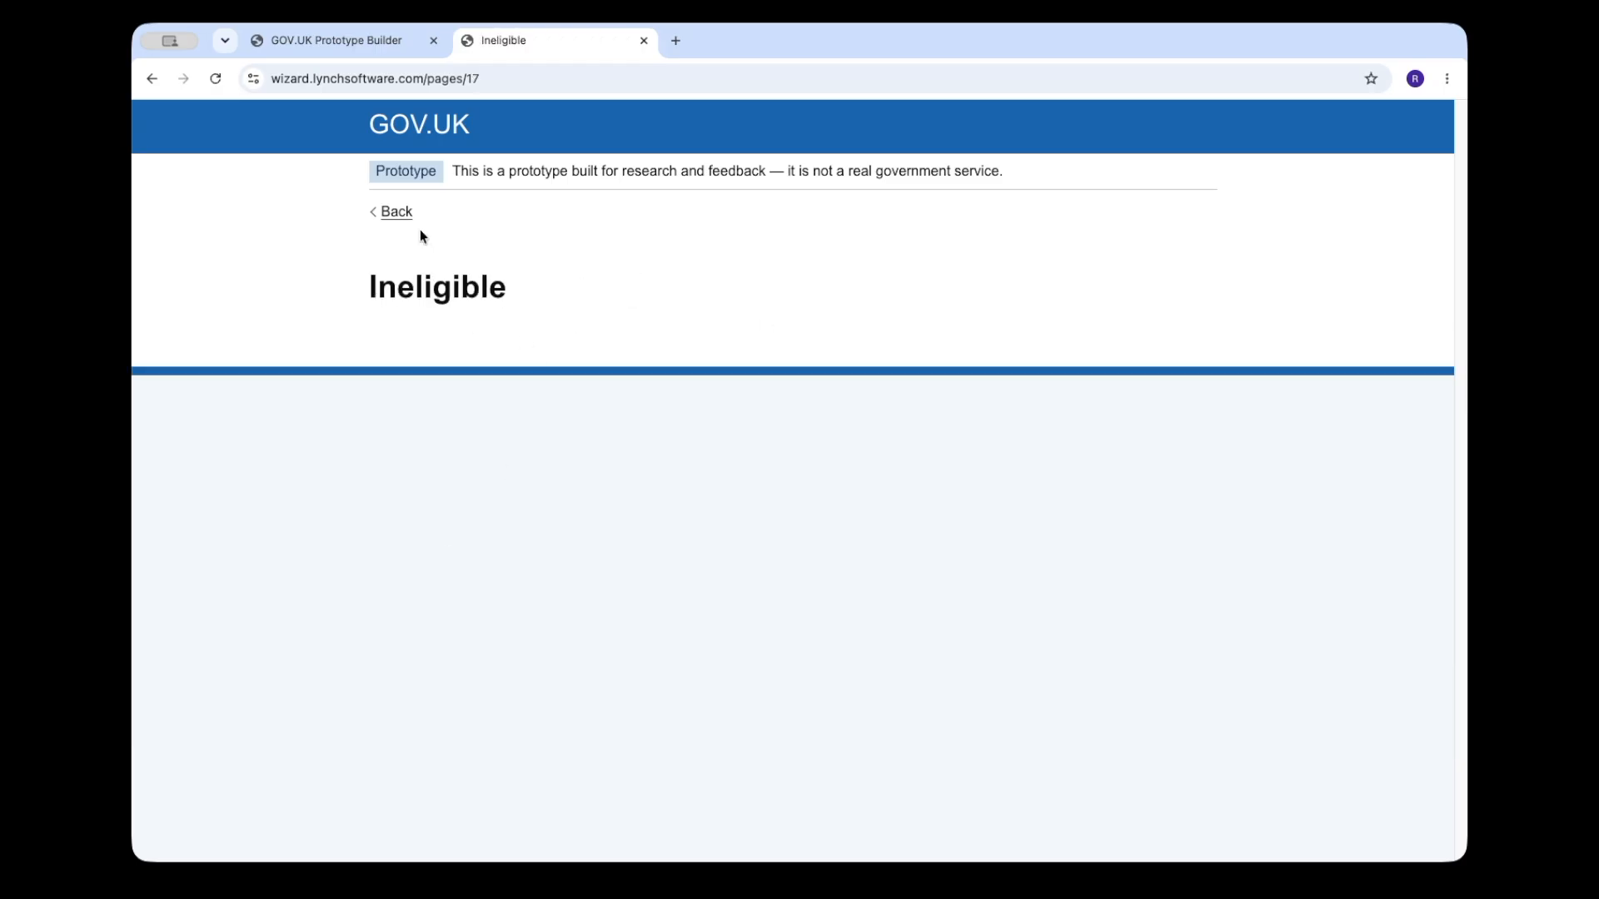
click(396, 213)
click(463, 431)
click(459, 488)
click(423, 578)
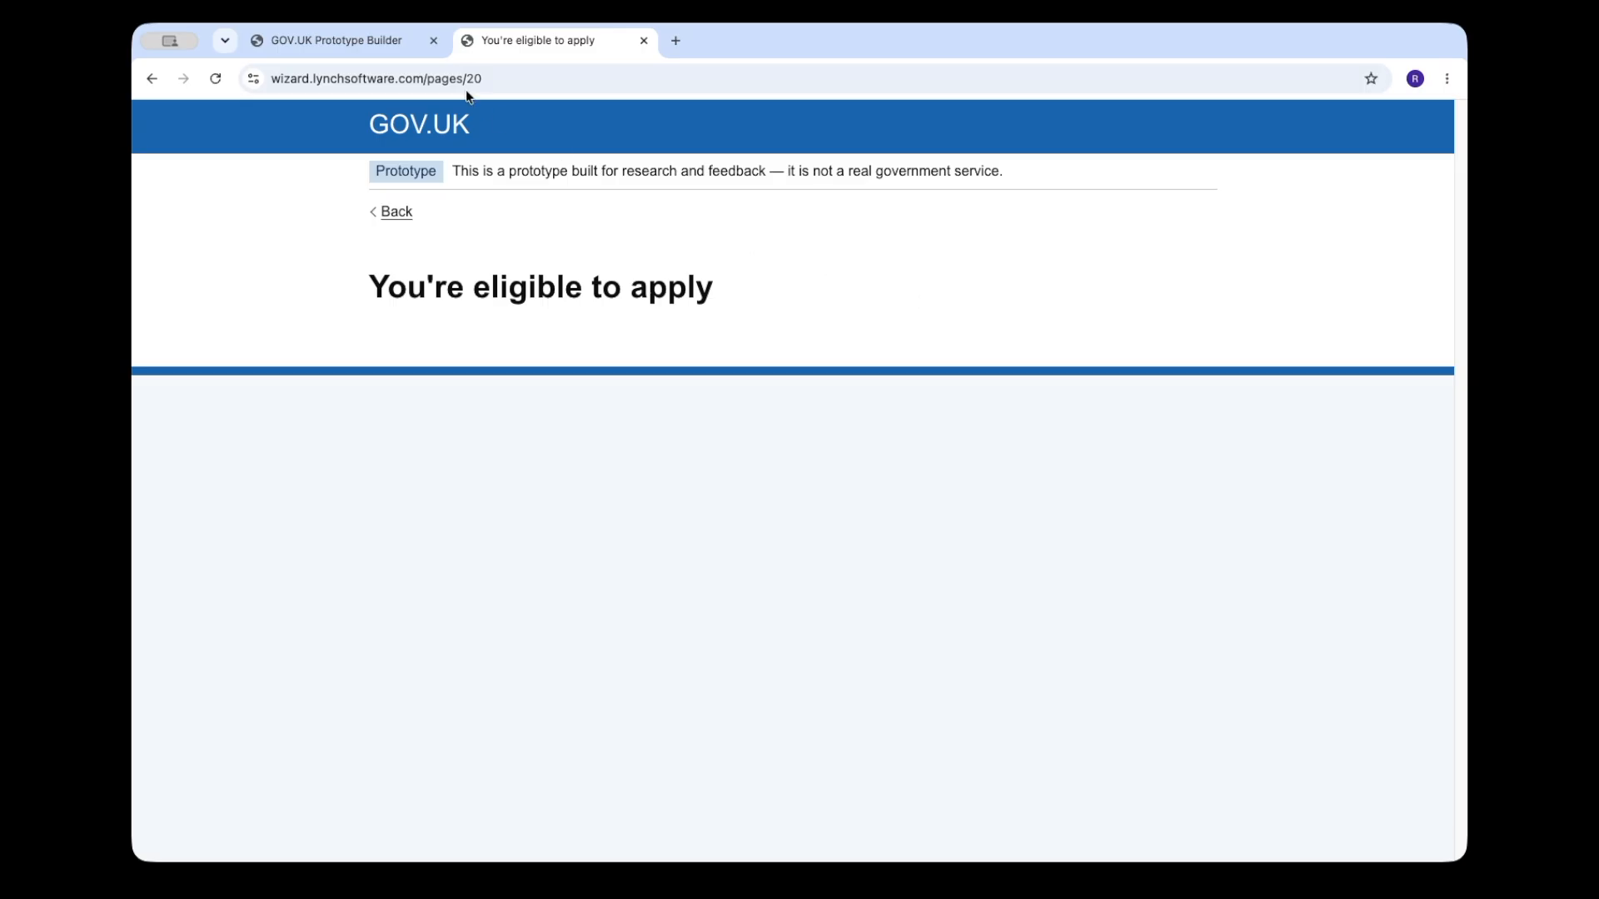
Step: Return from the wizard settings to the page builder
click(397, 40)
click(481, 231)
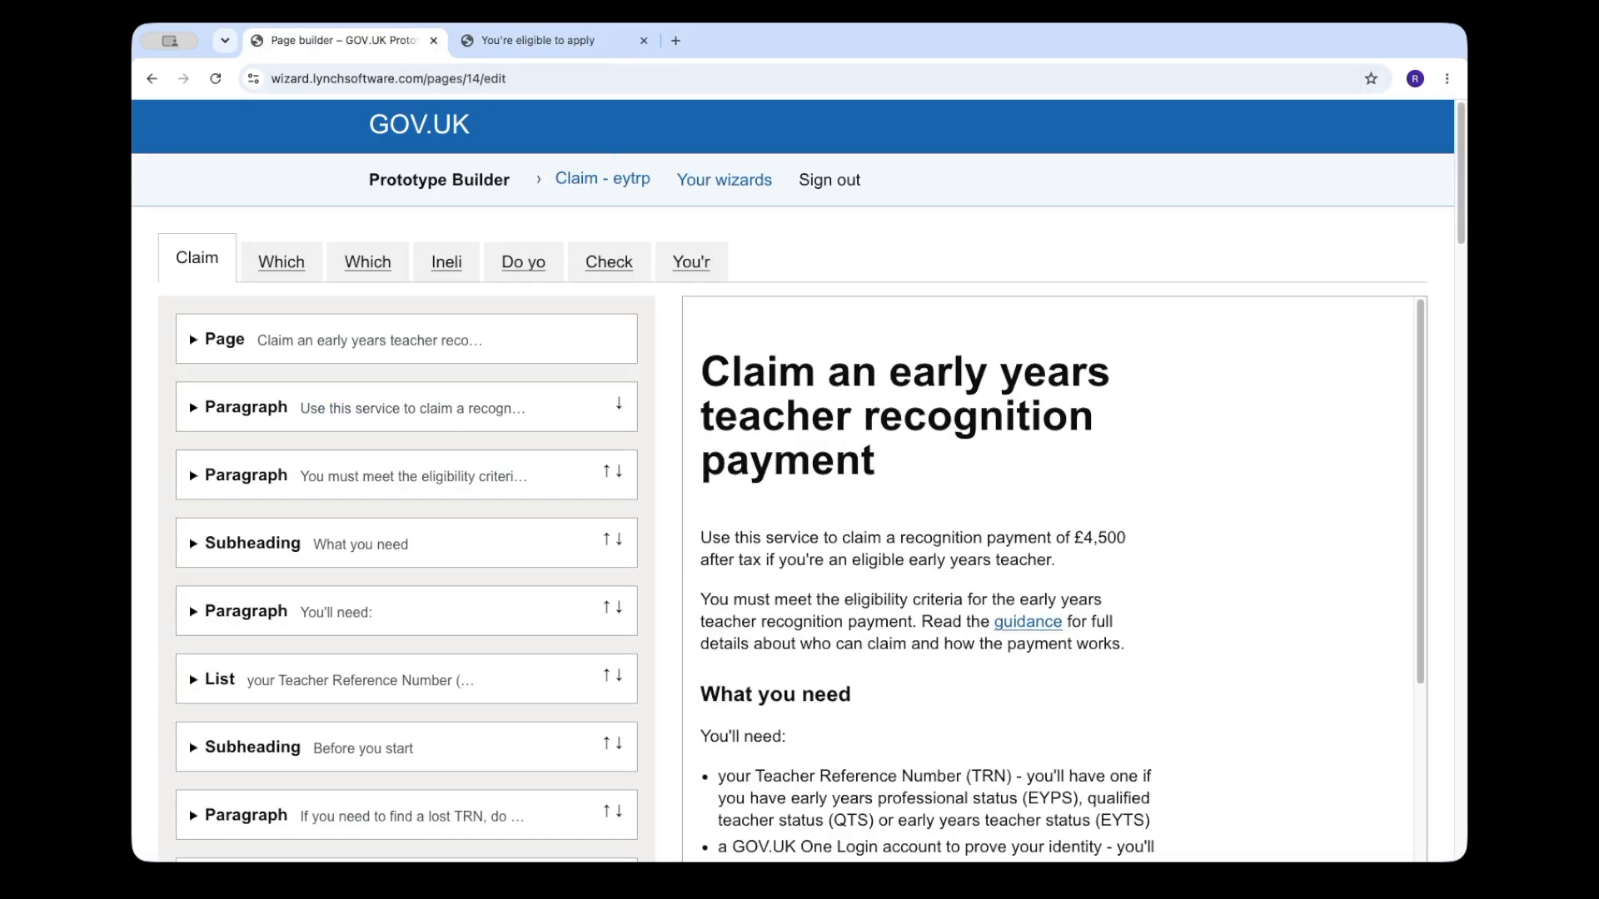